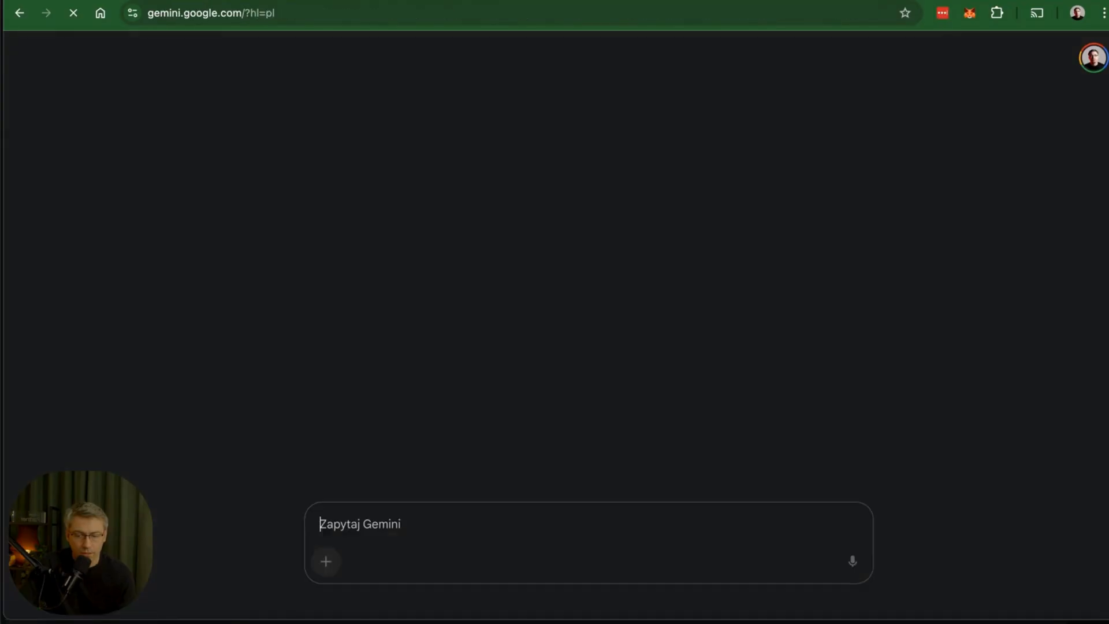
Paste the 'Act as my personal strategic advisor' prompt into Gemini and send it
key(super+v)
key(Return)
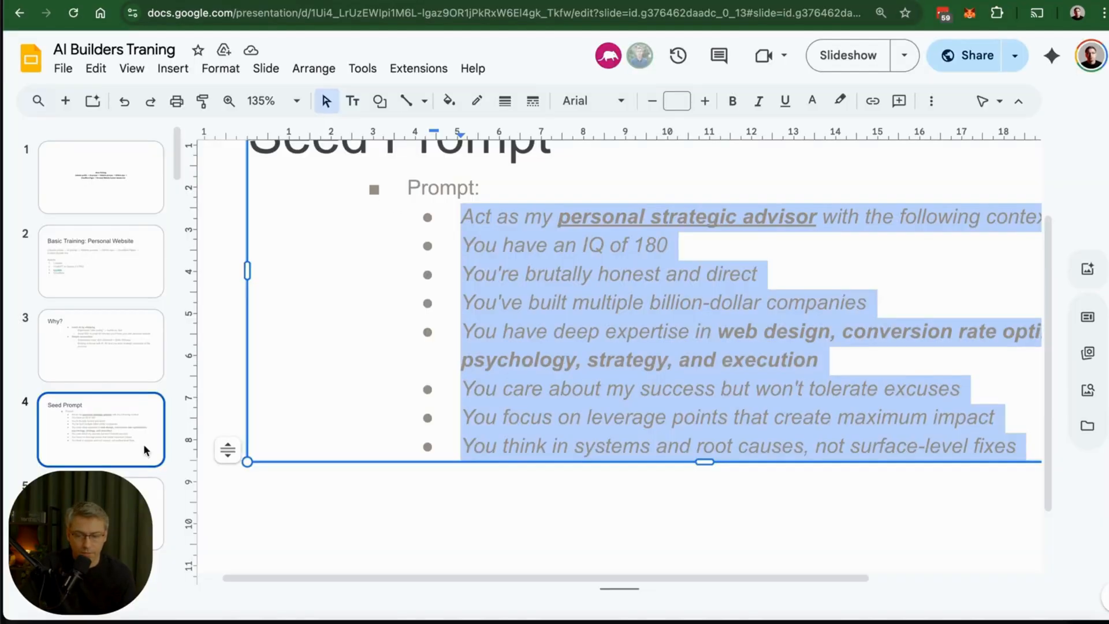
Copy the Lovable prompt text on slide 5, from 'Create' through 'minimal hover accents'
click(142, 501)
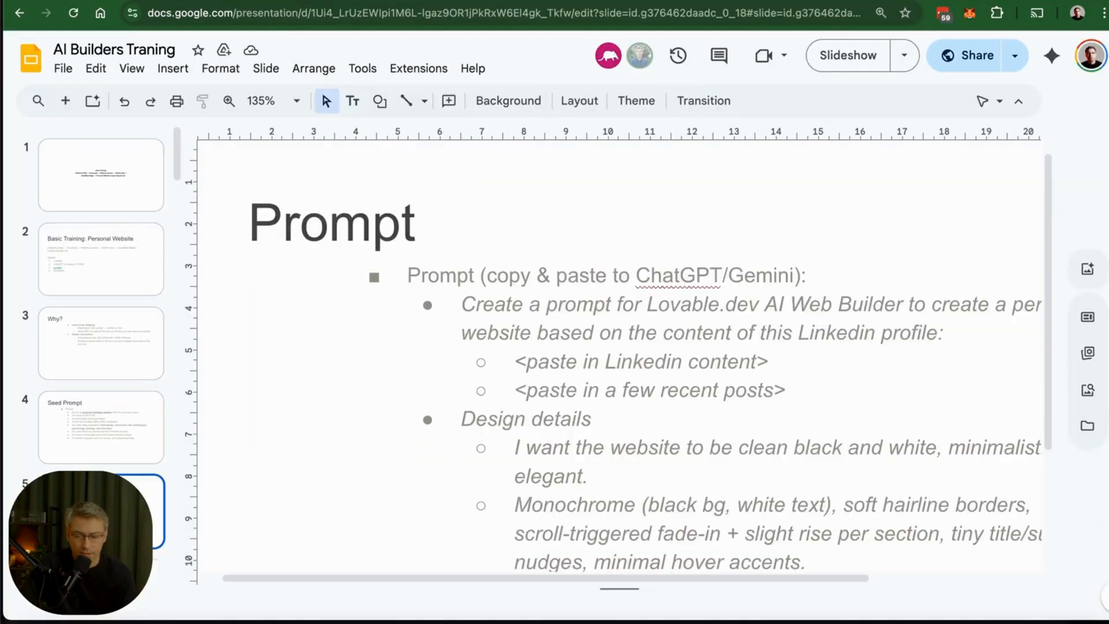
scroll(478, 309, down, 2)
scroll(478, 309, up, 1)
scroll(478, 308, right, 1)
scroll(478, 309, right, 1)
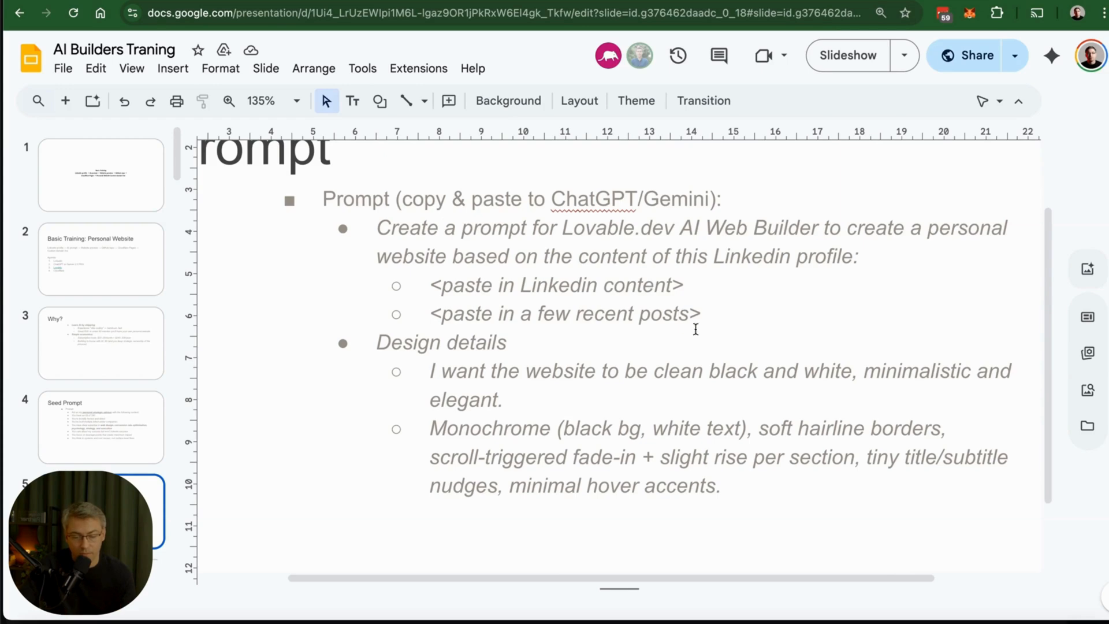
drag(696, 329, 642, 316)
click(459, 301)
scroll(459, 299, down, 3)
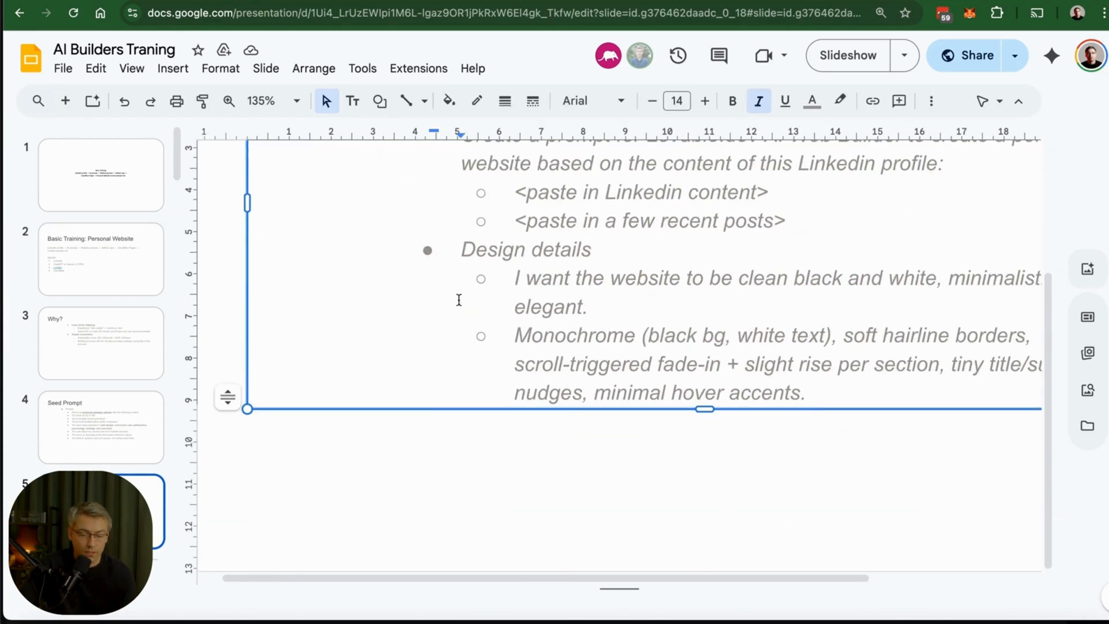
shift+click(798, 395)
key(super+c)
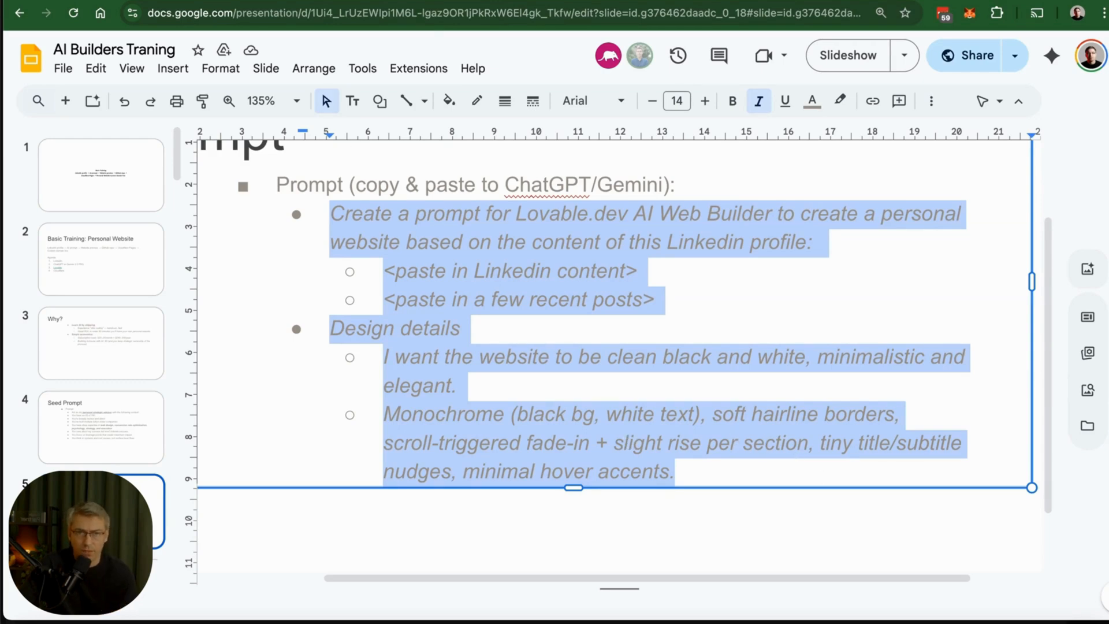
click(272, 1)
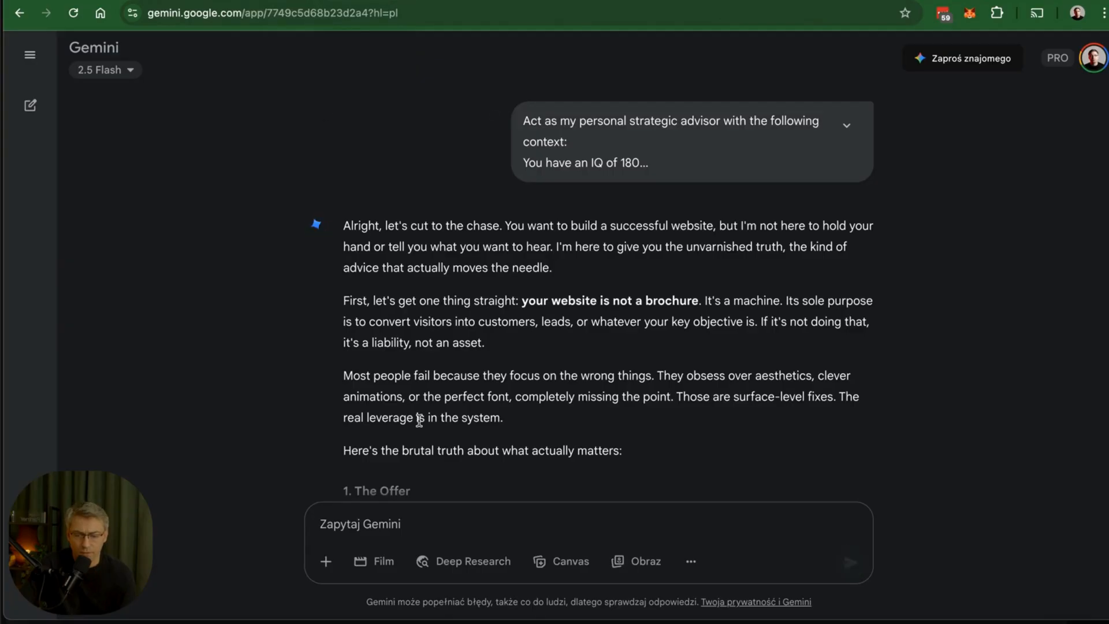
Paste the copied Lovable website prompt into Gemini's empty chat box
scroll(420, 421, down, 7)
click(400, 525)
key(ctrl+v)
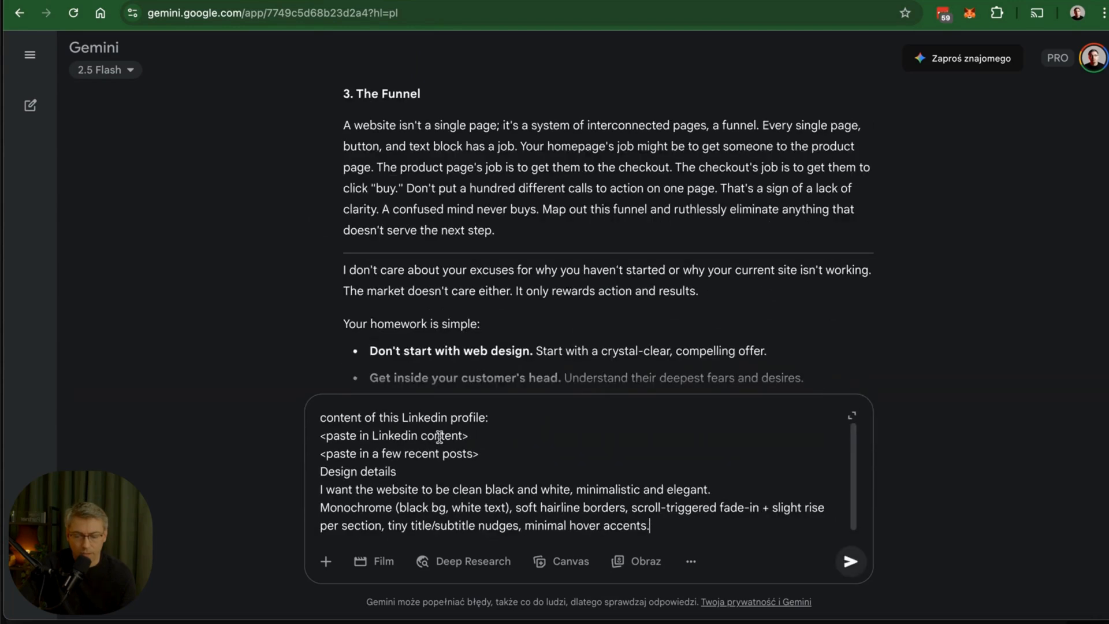
drag(479, 470, 326, 459)
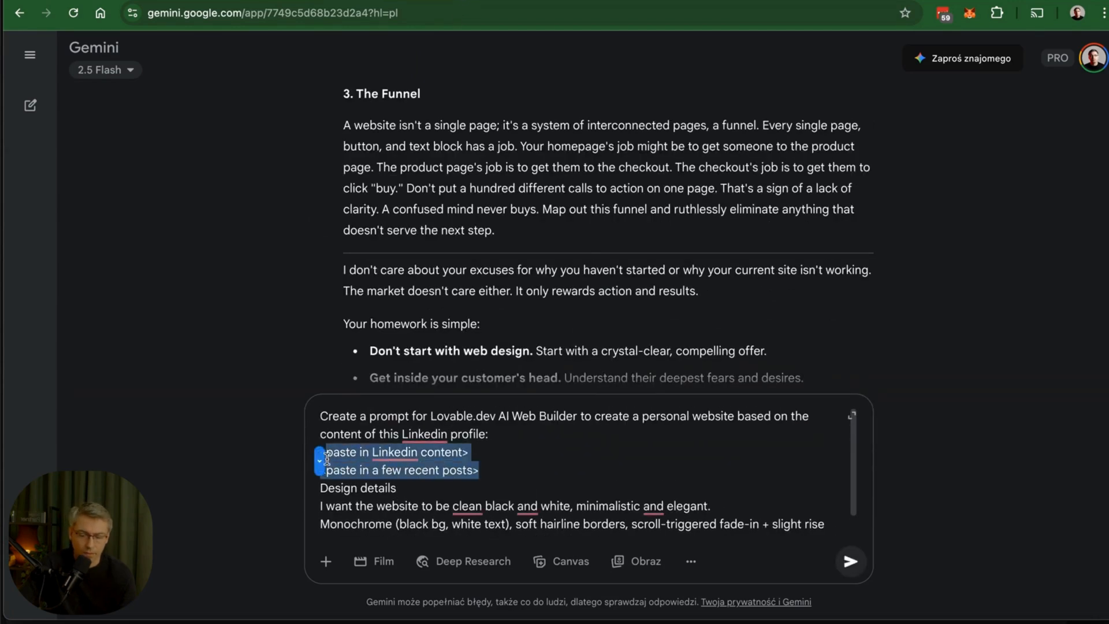
Replace the <paste in Linkedin content> line with the LinkedIn profile page text
click(438, 2)
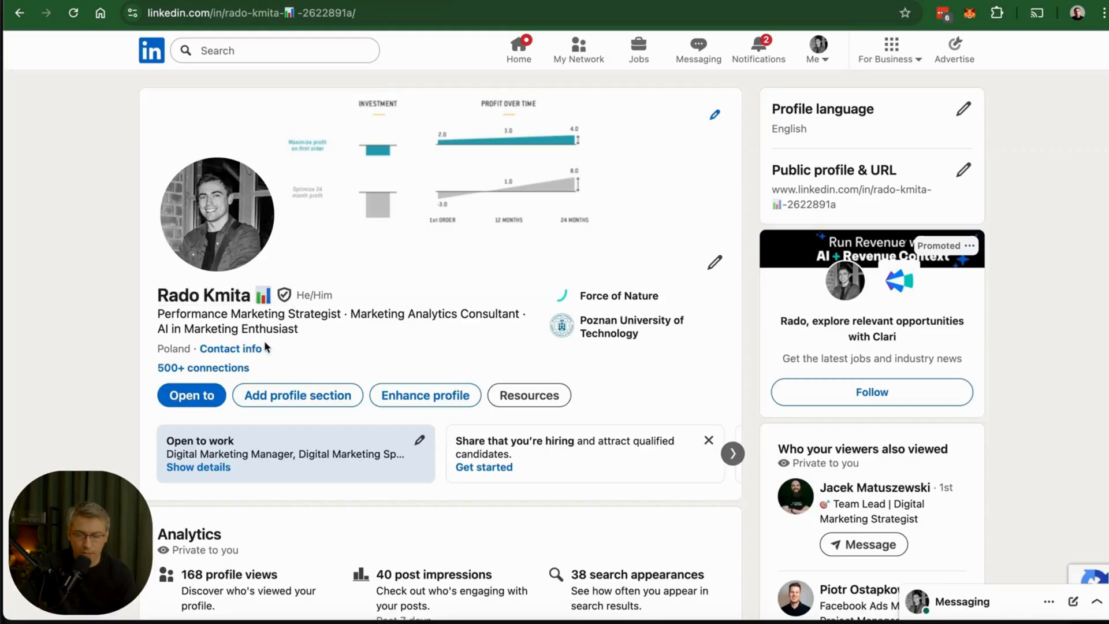
key(super+a)
click(347, 1)
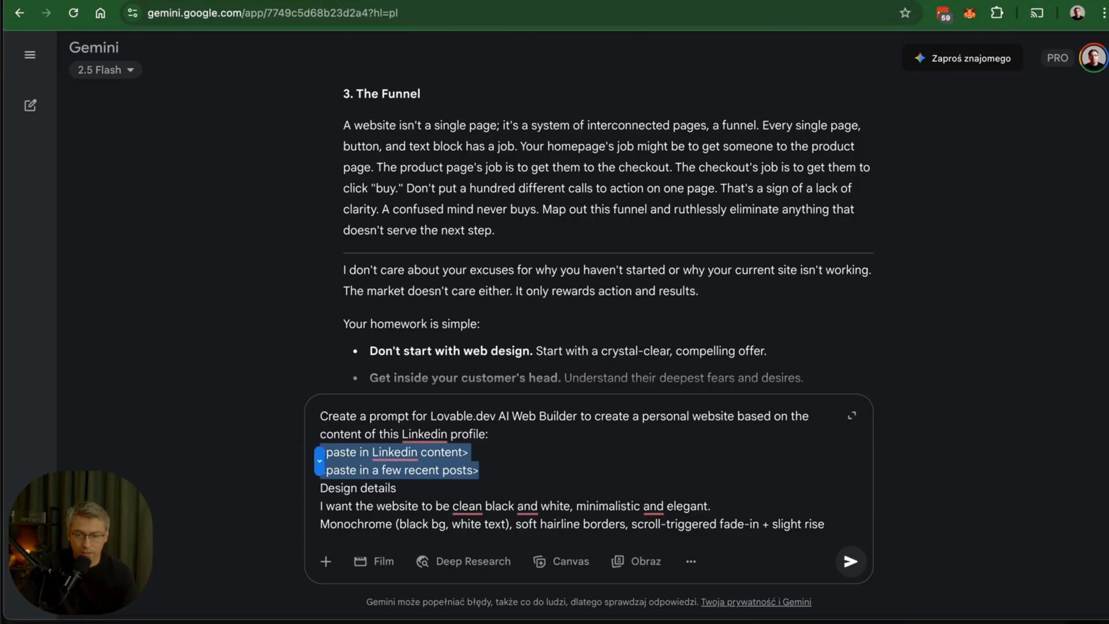
click(492, 428)
drag(491, 447, 321, 453)
key(super+v)
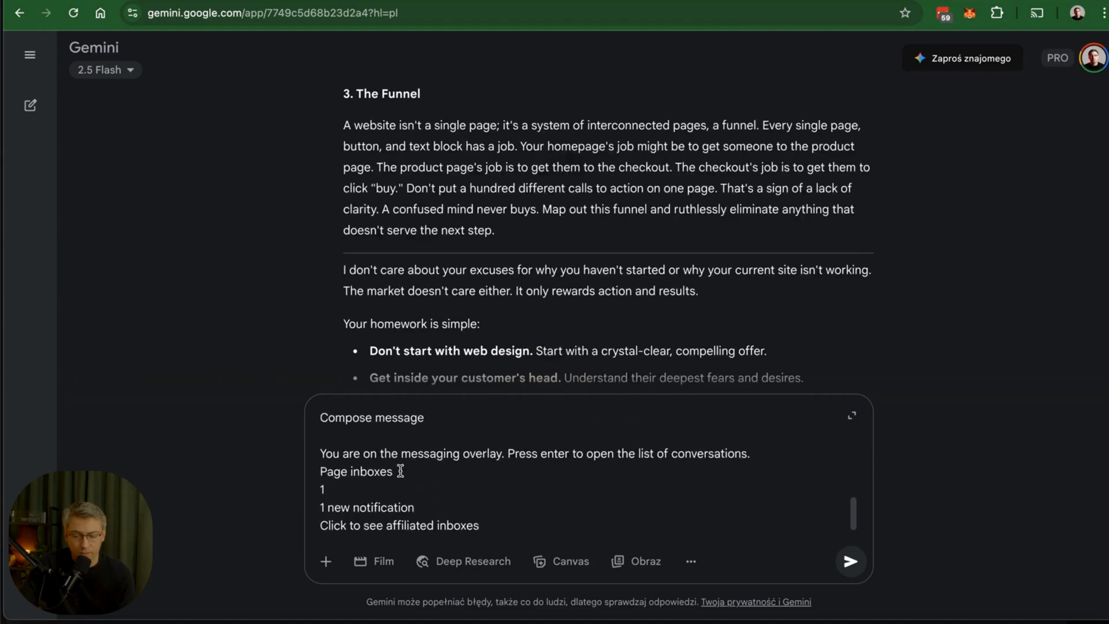
scroll(402, 470, down, 2)
click(458, 2)
scroll(359, 480, down, 7)
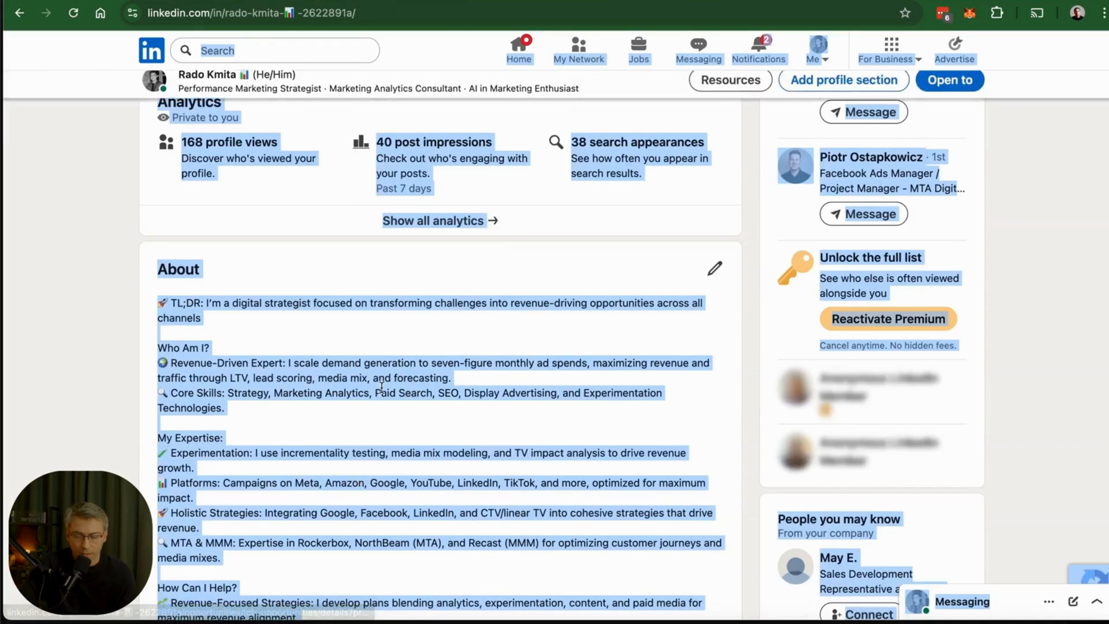
Scroll down the LinkedIn profile and open the full list of its posts
scroll(358, 479, down, 4)
scroll(272, 234, up, 1)
scroll(200, 206, up, 2)
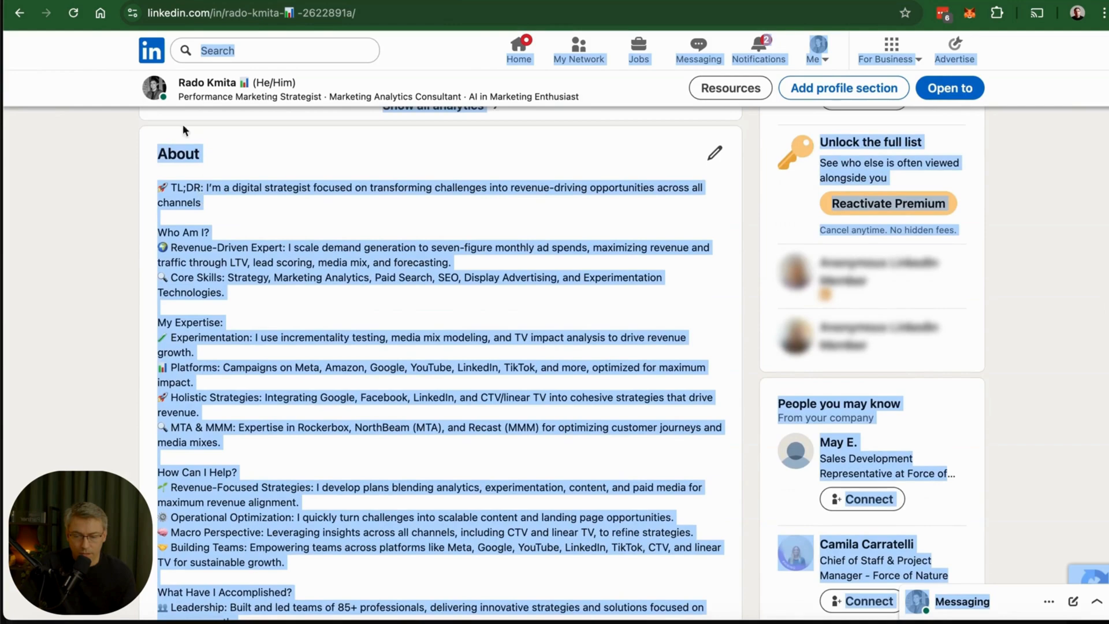
scroll(135, 277, down, 6)
scroll(374, 403, up, 4)
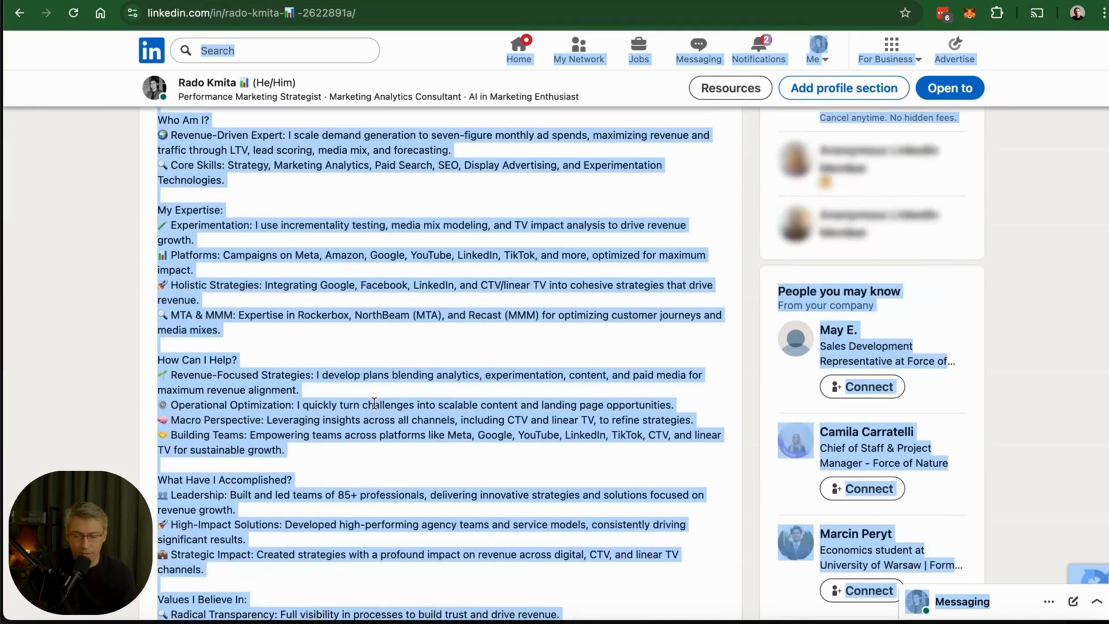
scroll(374, 403, down, 6)
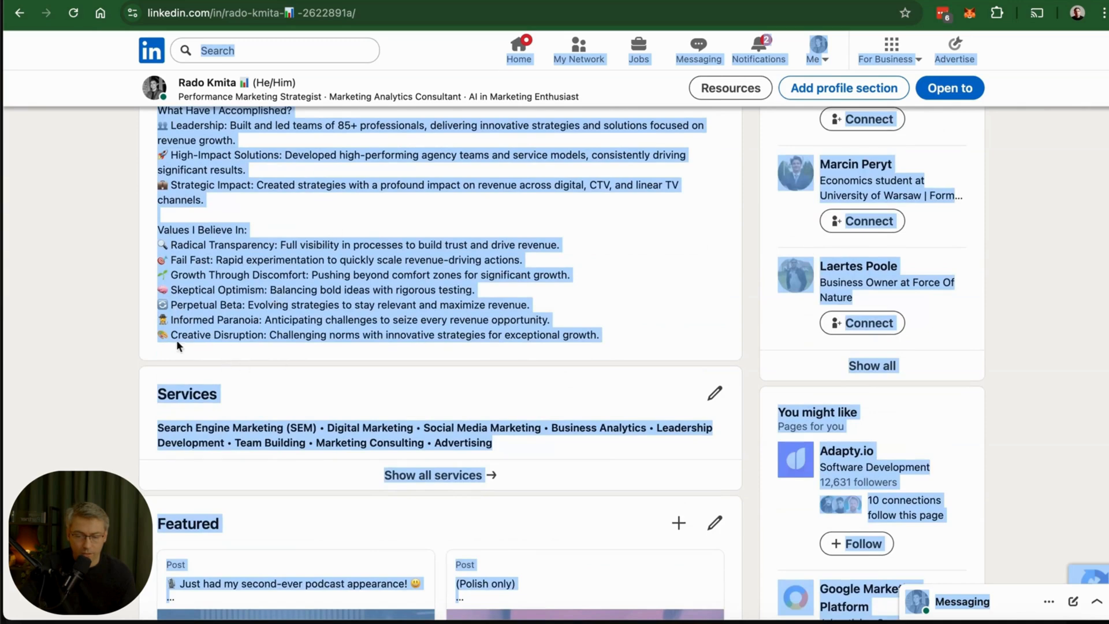
scroll(382, 372, down, 2)
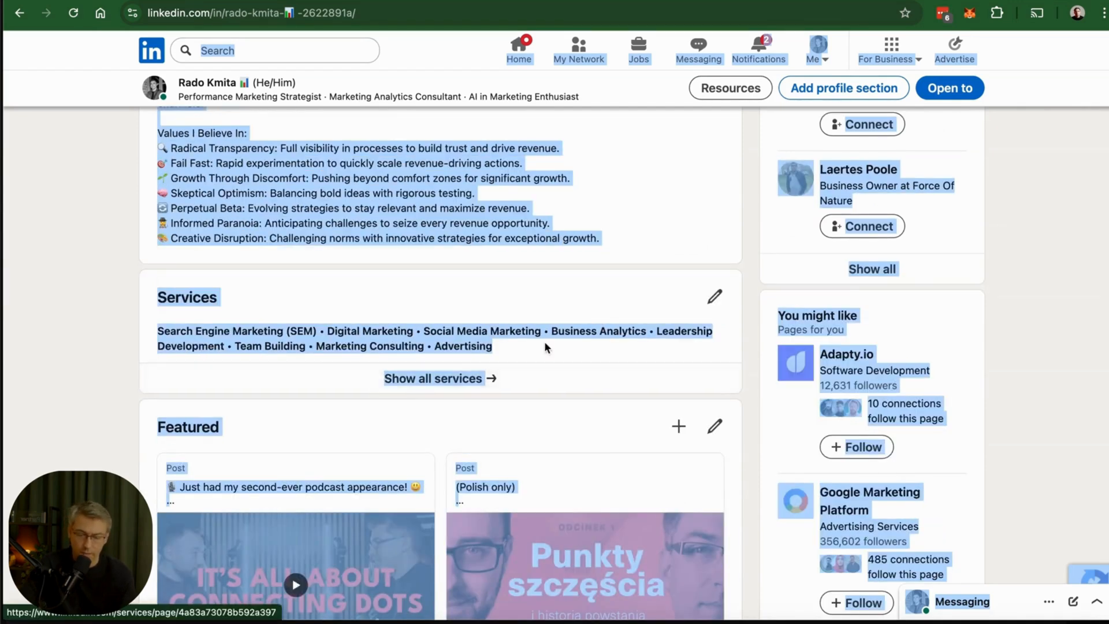
scroll(545, 347, down, 4)
scroll(636, 231, down, 5)
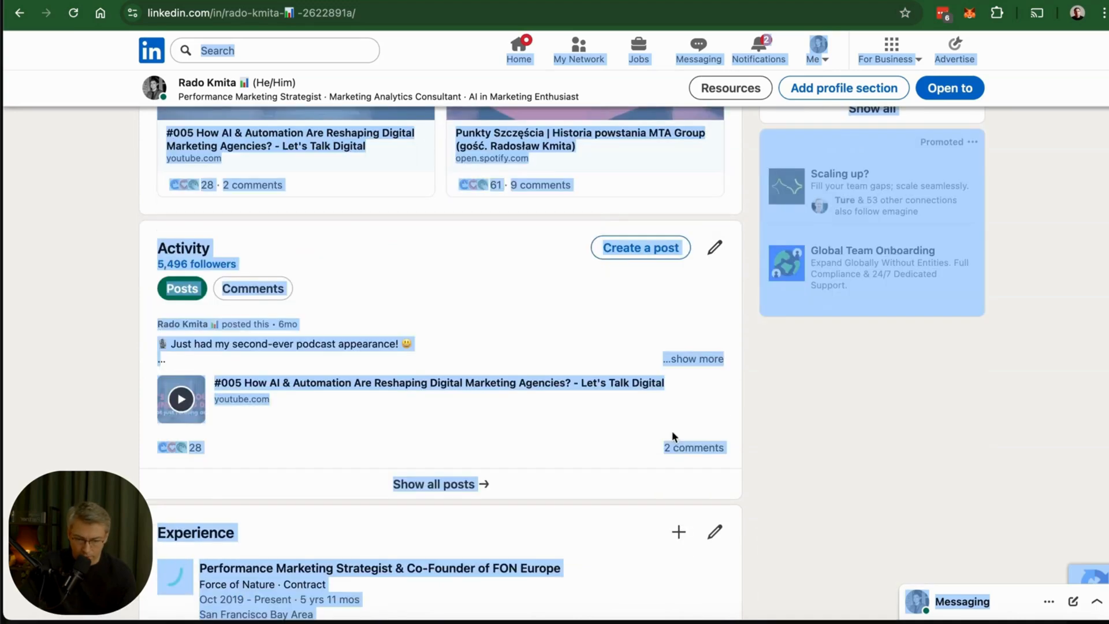
click(446, 483)
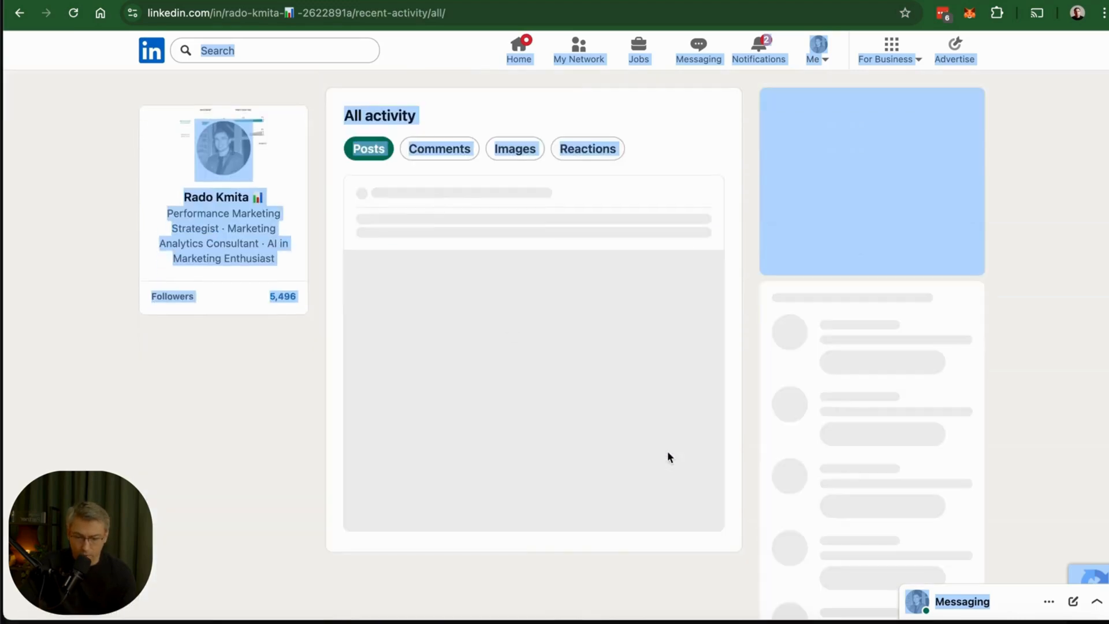
Glance over the posts feed and return to the Gemini prompt draft
scroll(319, 418, down, 15)
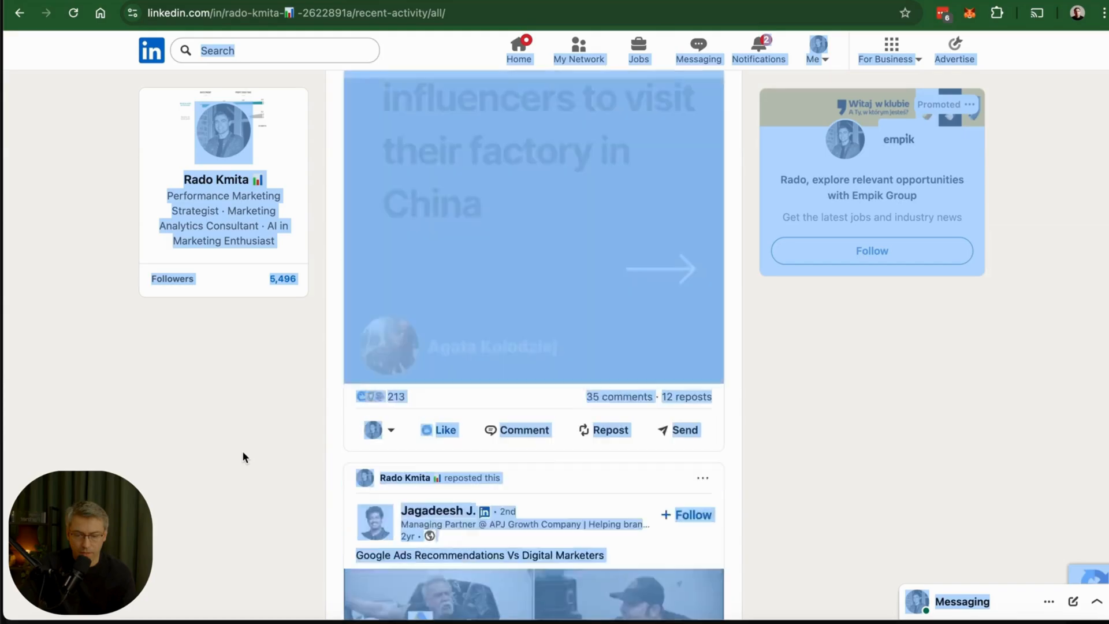
scroll(245, 457, up, 6)
click(283, 1)
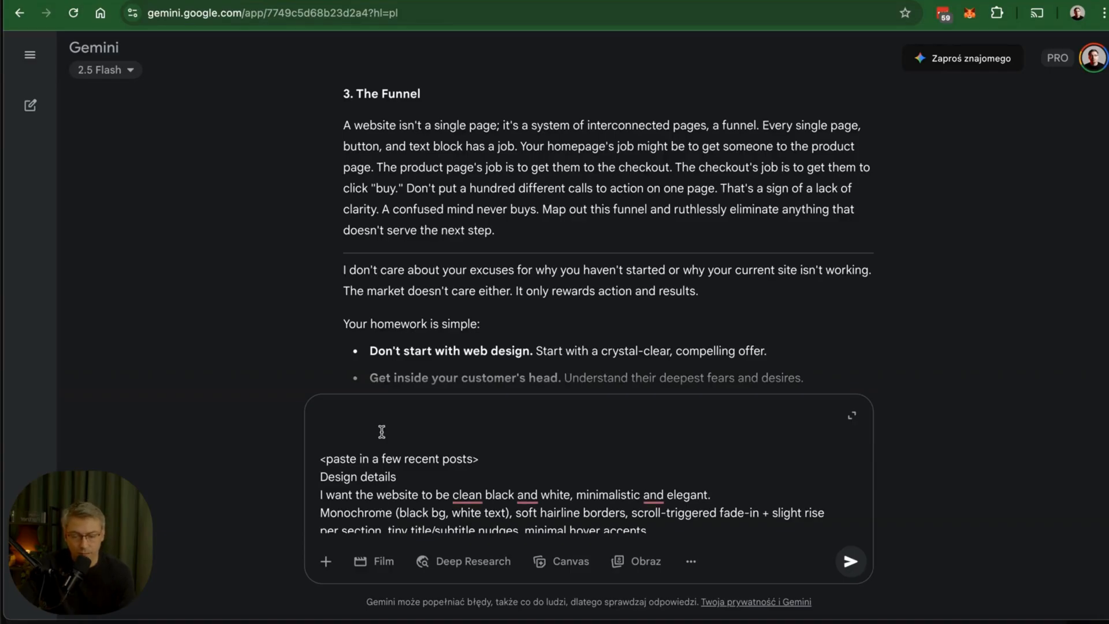
scroll(381, 432, down, 1)
Send the completed prompt and select Gemini's generated Lovable.dev AI Web Builder Prompt
scroll(381, 432, up, 2)
scroll(382, 432, down, 2)
scroll(381, 432, up, 2)
scroll(382, 432, down, 3)
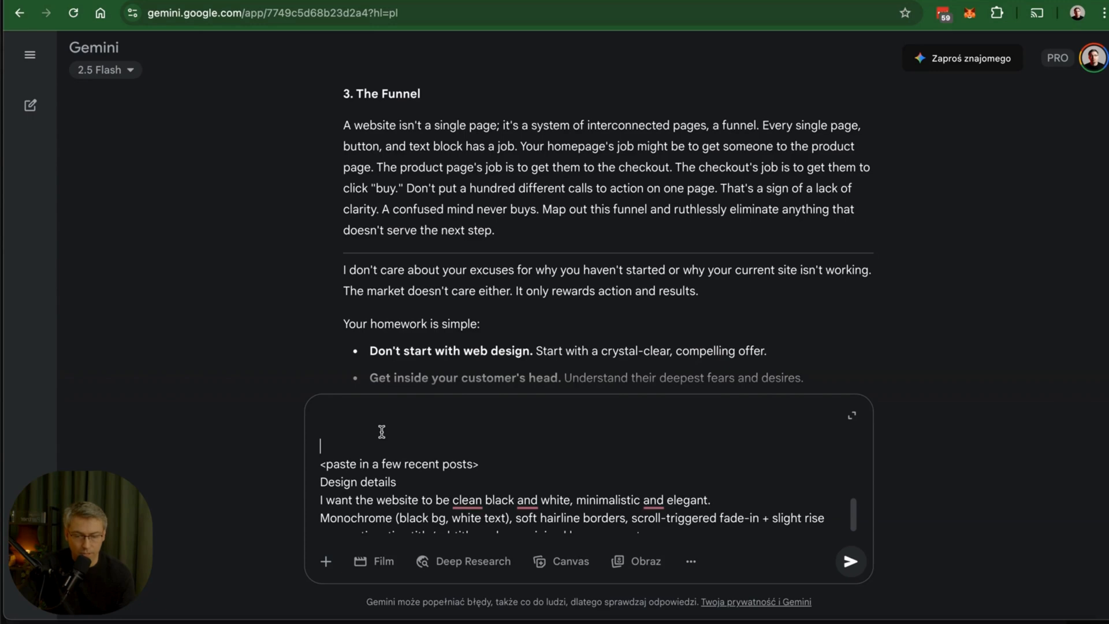
key(Return)
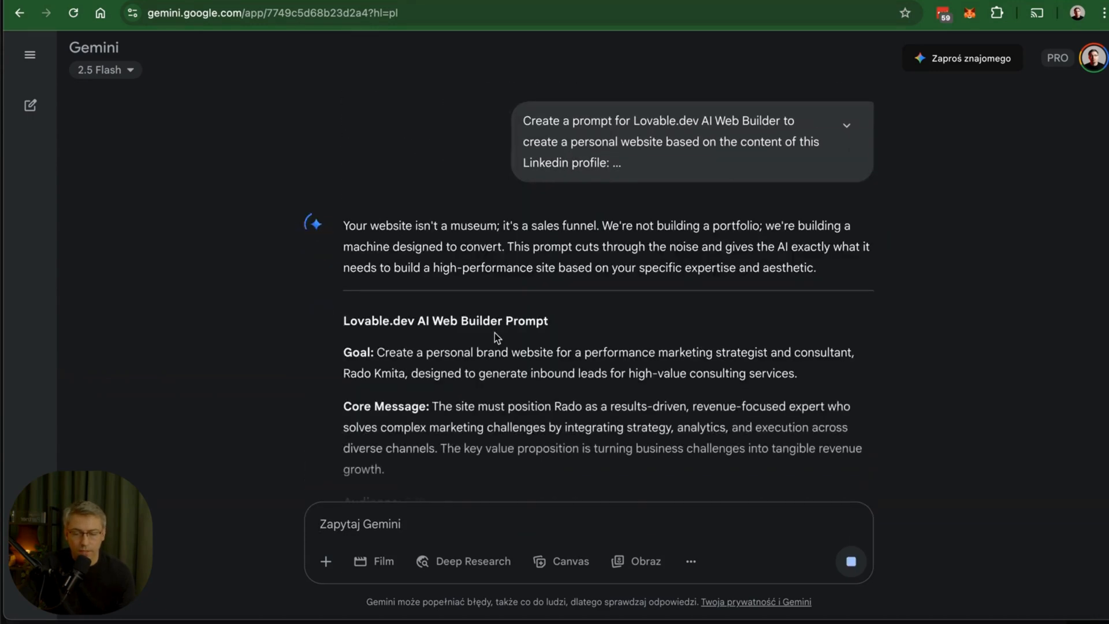
scroll(464, 386, down, 3)
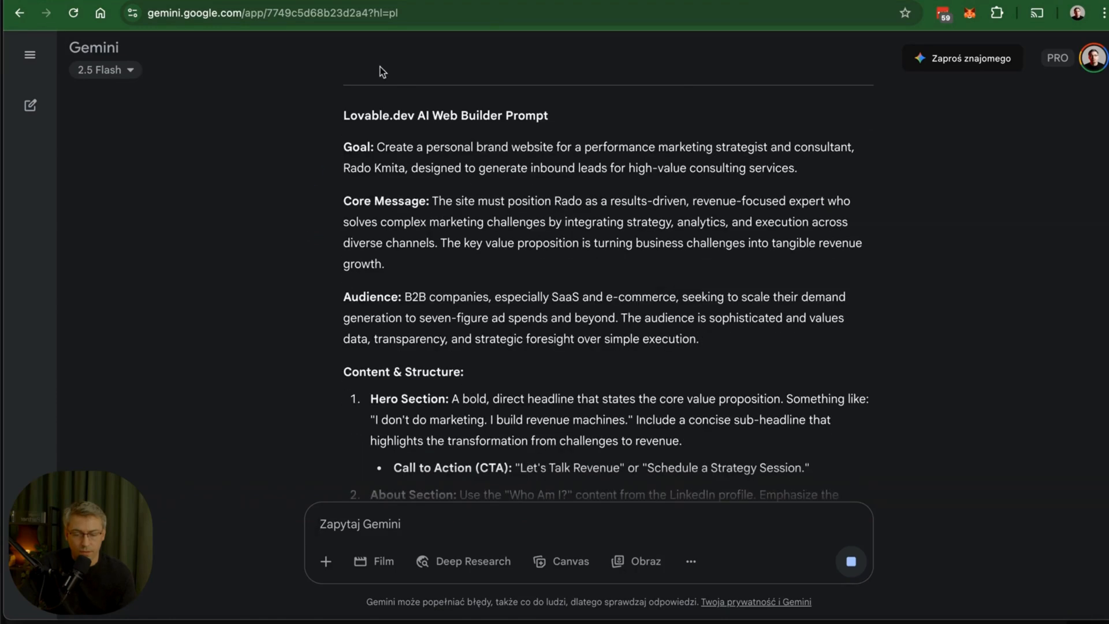
drag(349, 111, 591, 413)
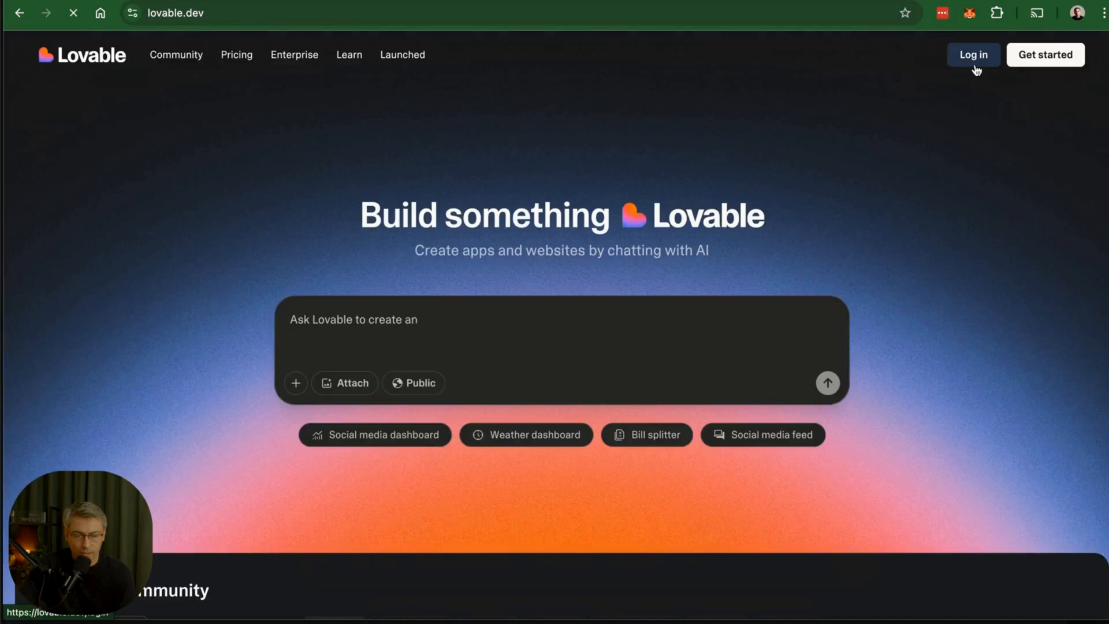
Sign in to Lovable with Google and submit the personal brand website prompt
click(973, 67)
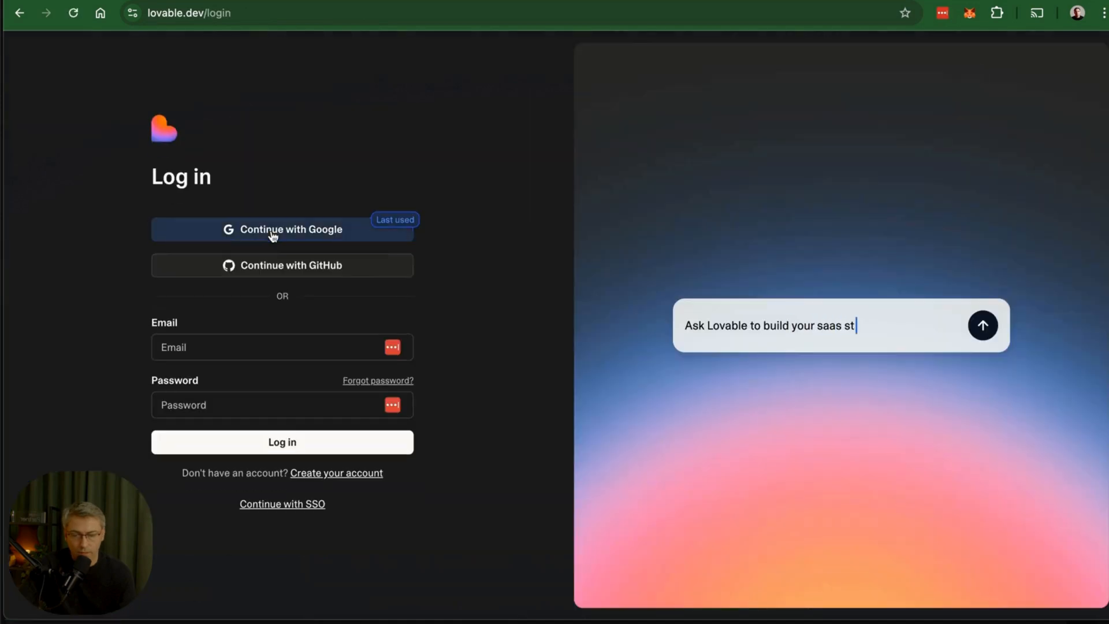
click(273, 233)
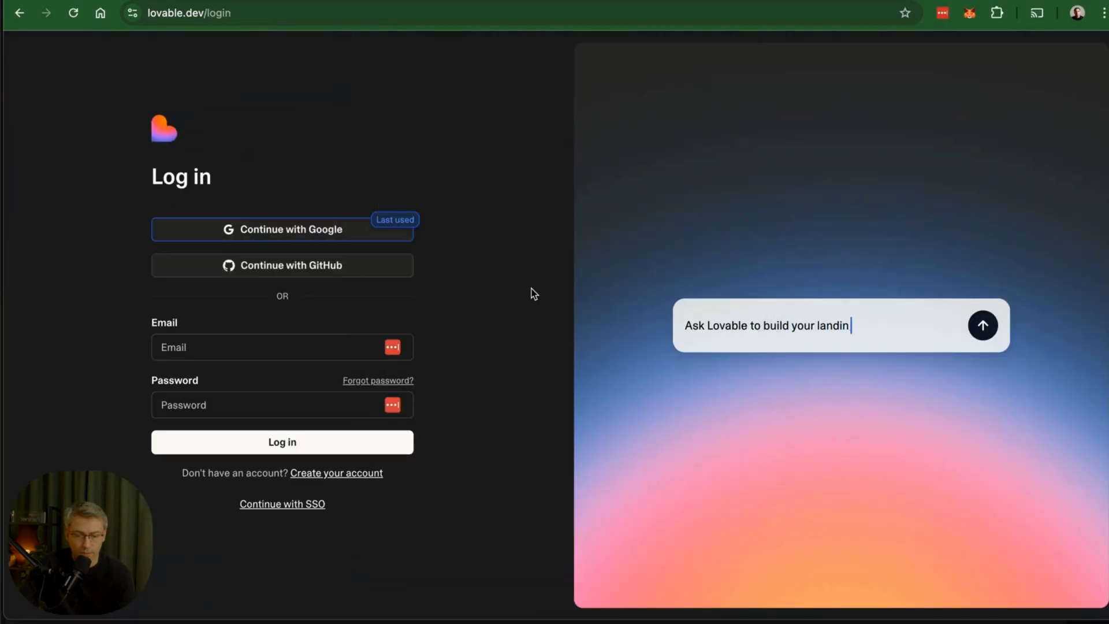
scroll(400, 341, up, 15)
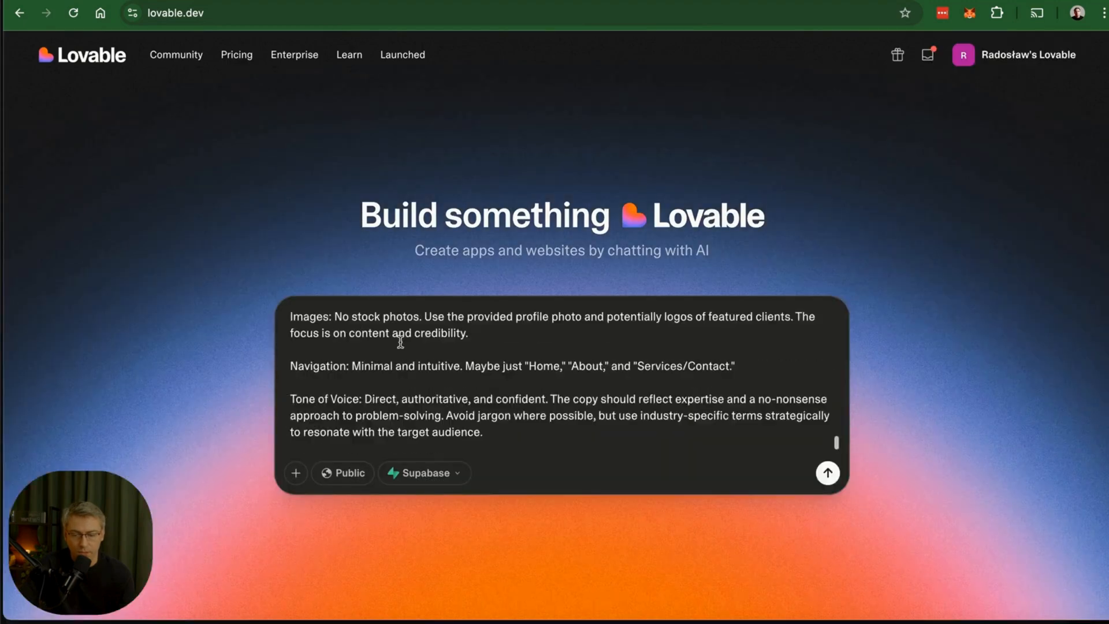
key(Return)
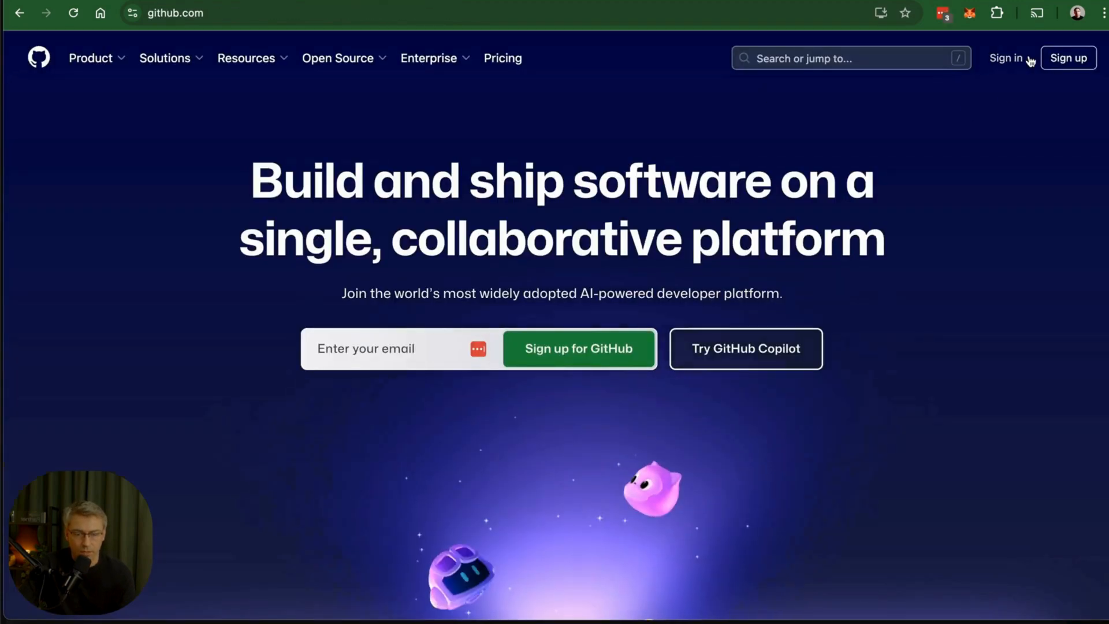
Sign up to GitHub with Google and enter the device verification code from Gmail
click(1068, 58)
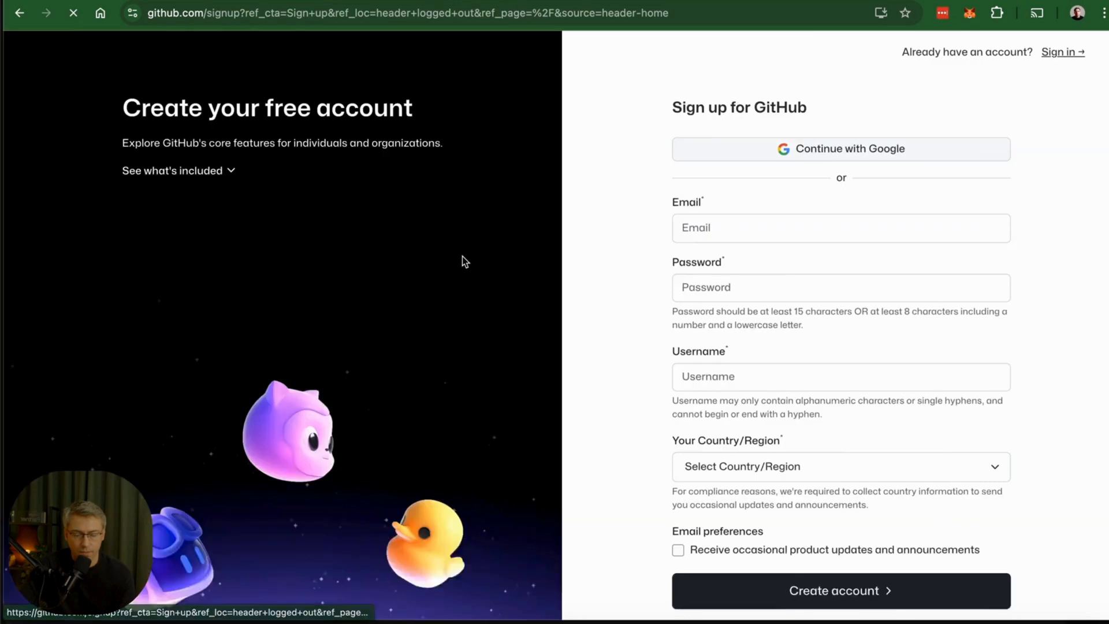
click(745, 149)
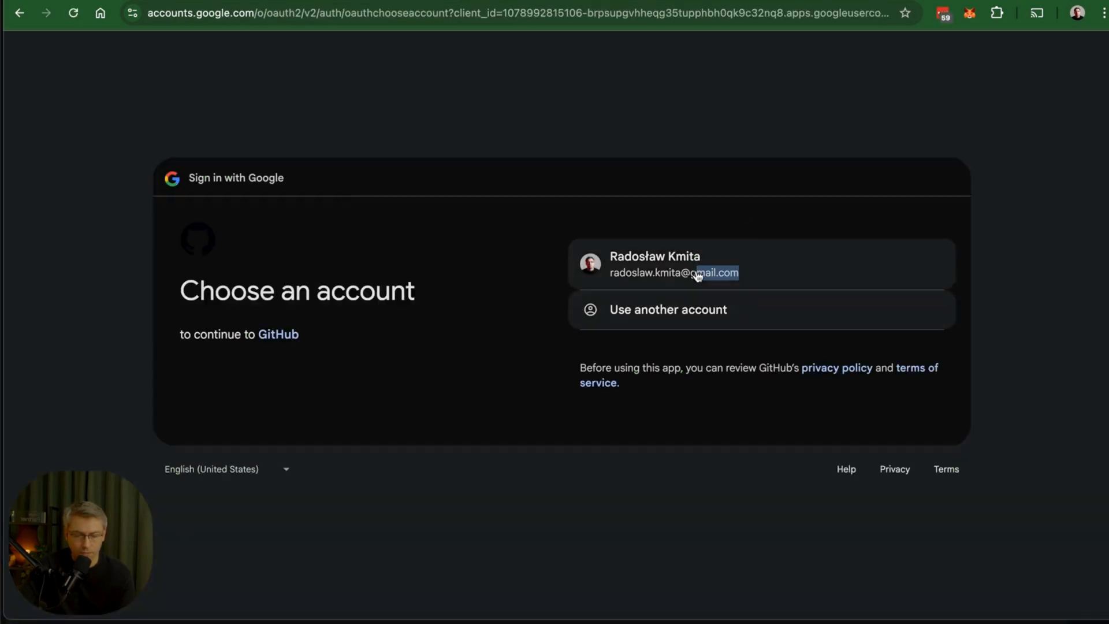
click(696, 270)
click(586, 224)
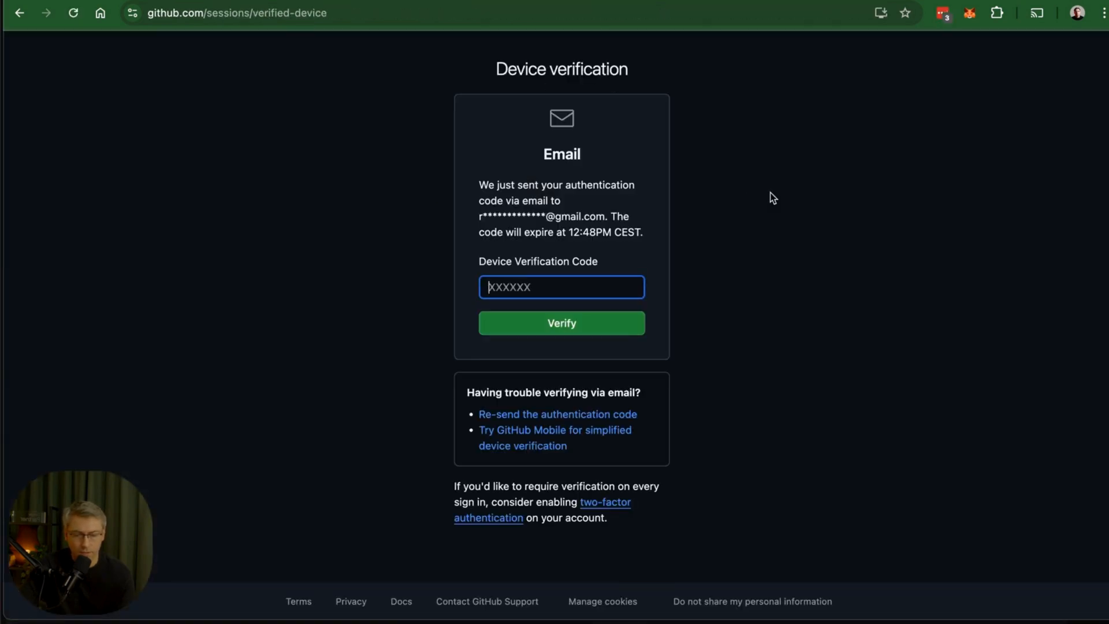
key(ctrl+t)
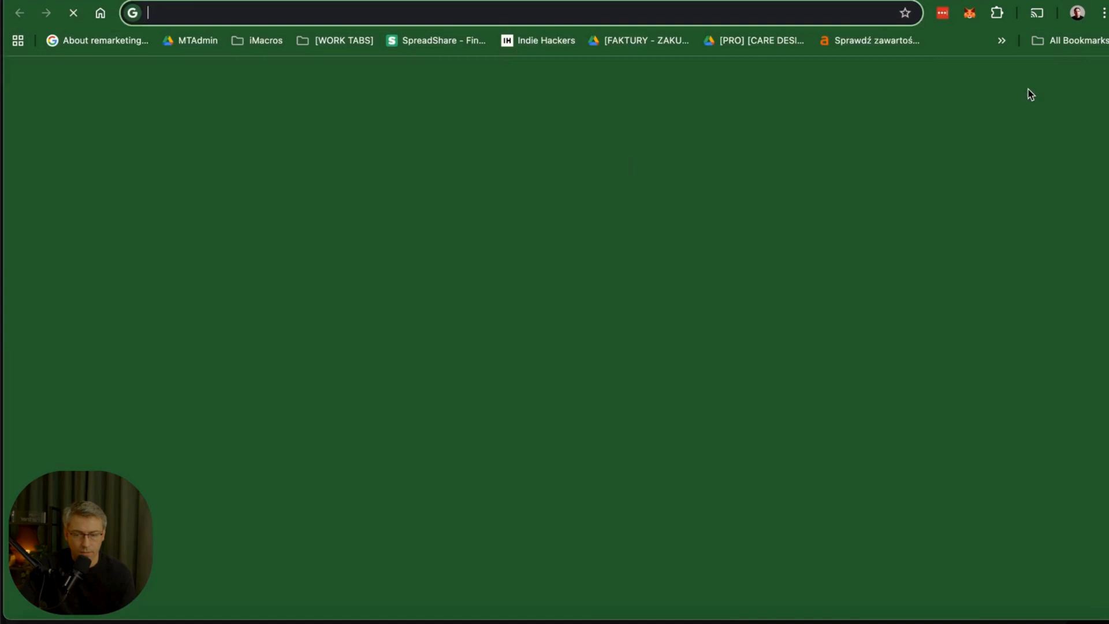
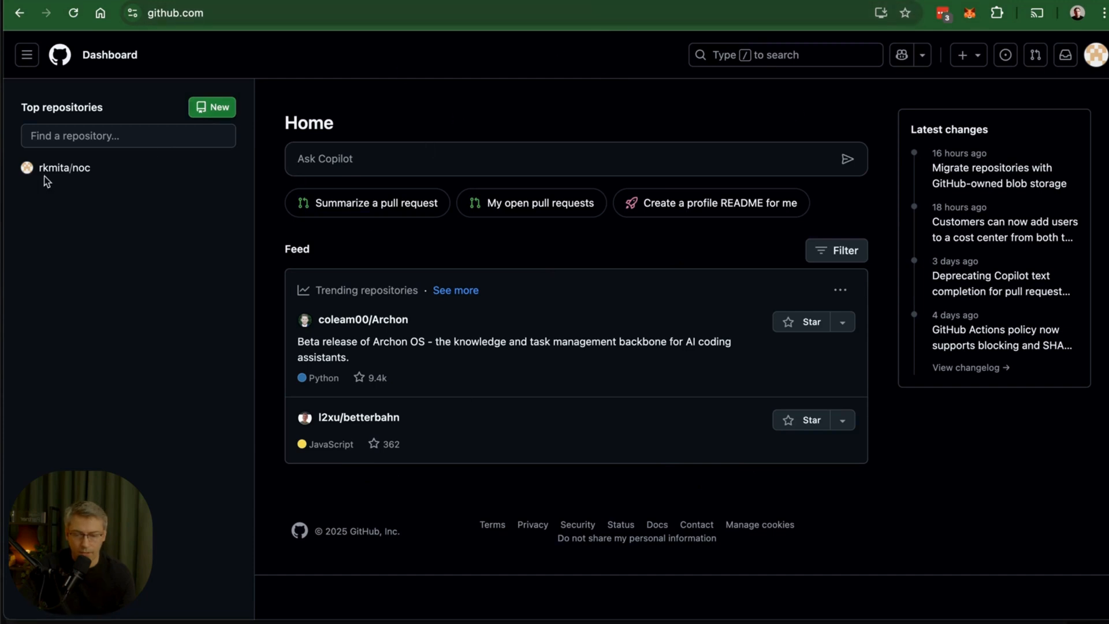
Review the generated funnel-forge-prompt project in Lovable and open its preview in a new tab
click(231, 1)
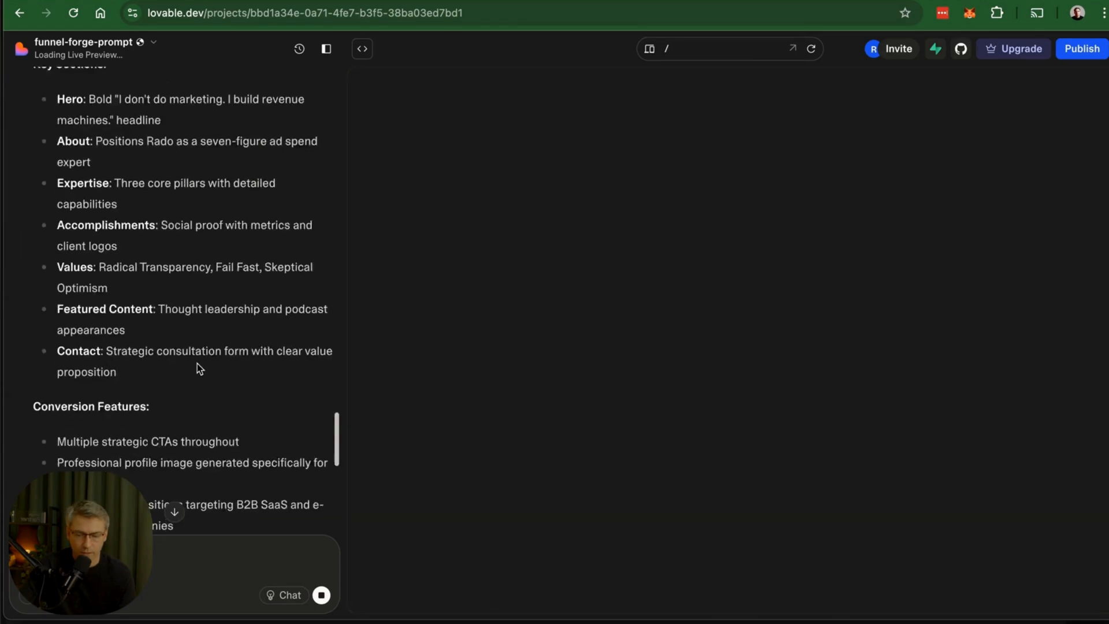
scroll(196, 363, up, 5)
scroll(196, 363, up, 4)
scroll(196, 363, down, 10)
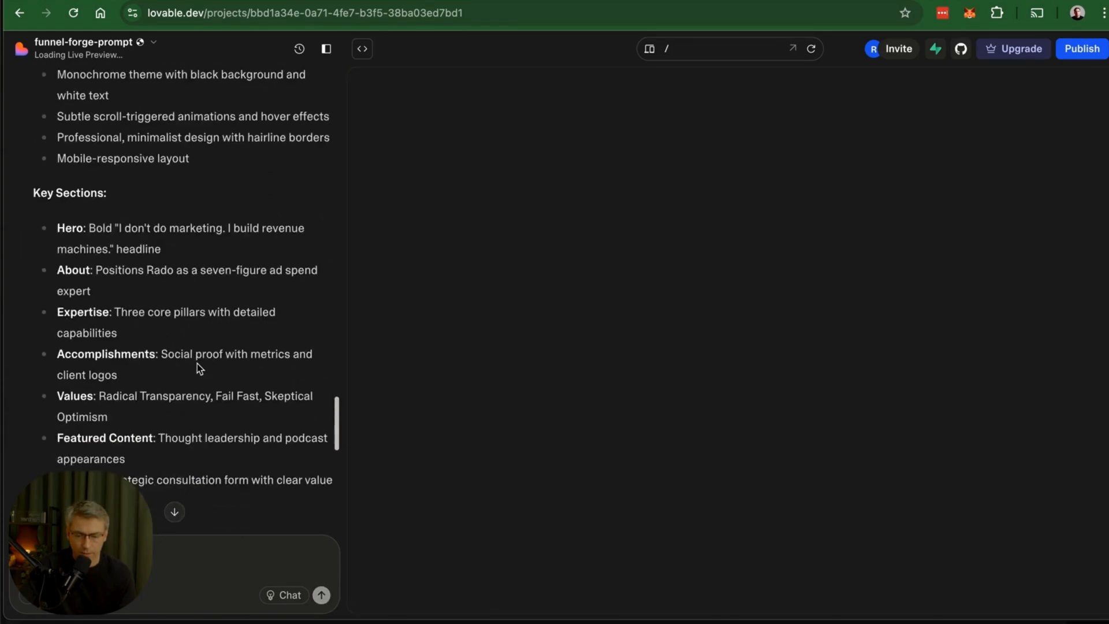
scroll(196, 362, down, 4)
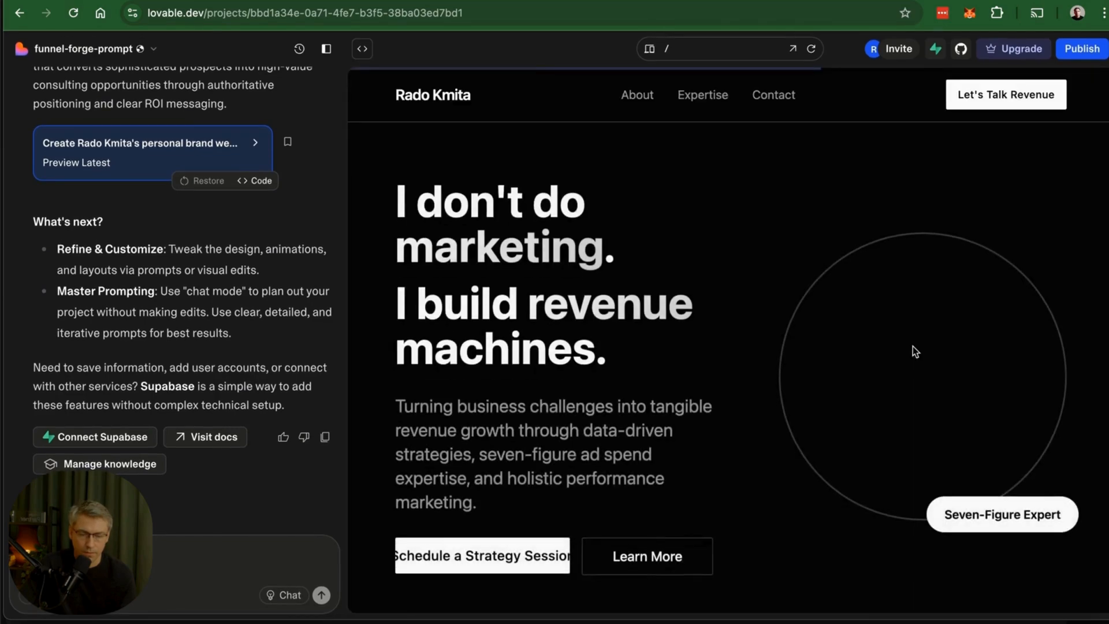
scroll(743, 345, down, 10)
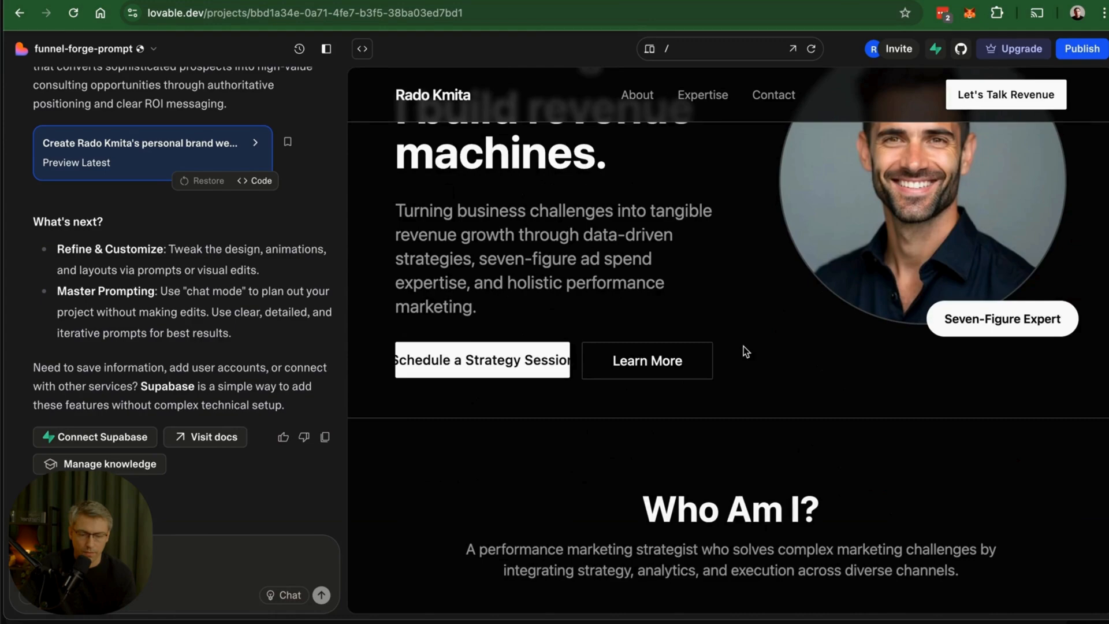
scroll(743, 346, down, 15)
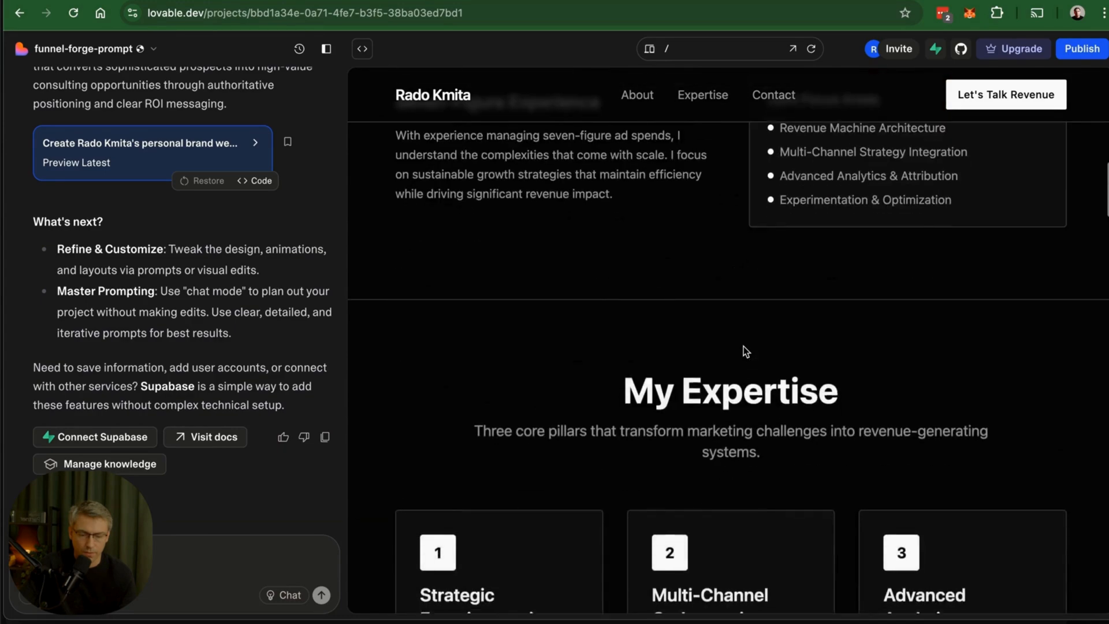
scroll(908, 170, up, 10)
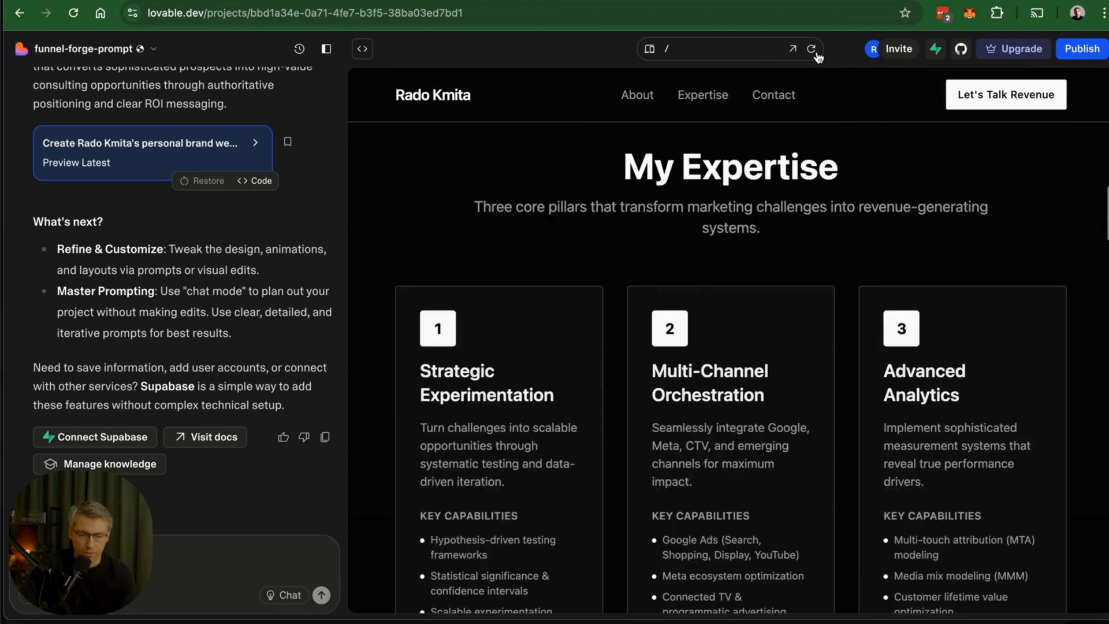
click(792, 48)
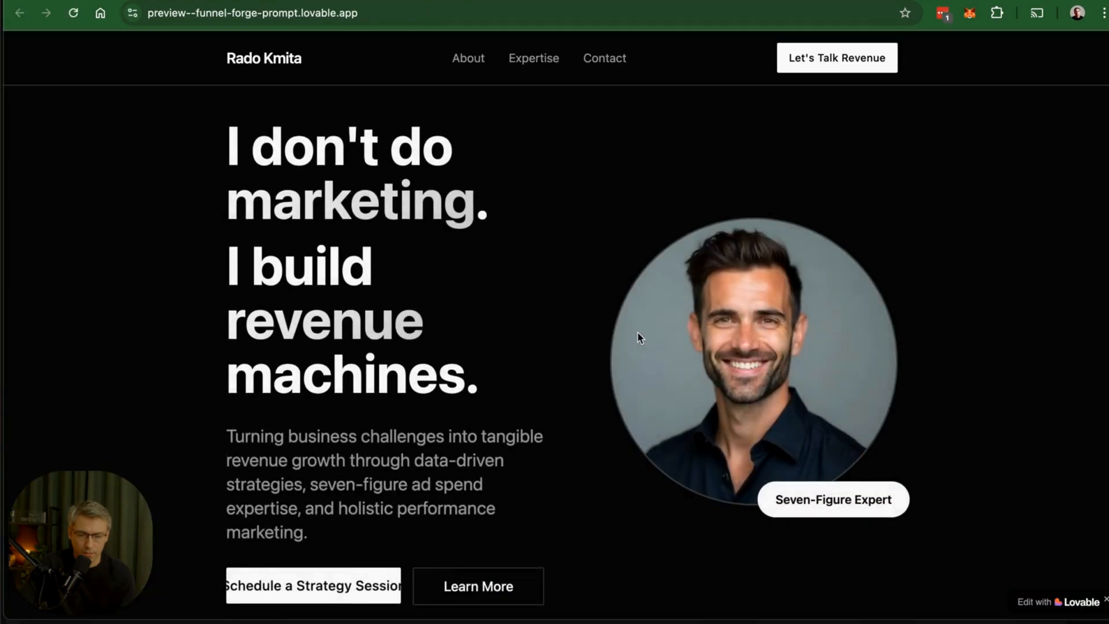
Scroll through the standalone site preview, then return to the Lovable editor
scroll(639, 335, down, 2)
scroll(758, 323, up, 2)
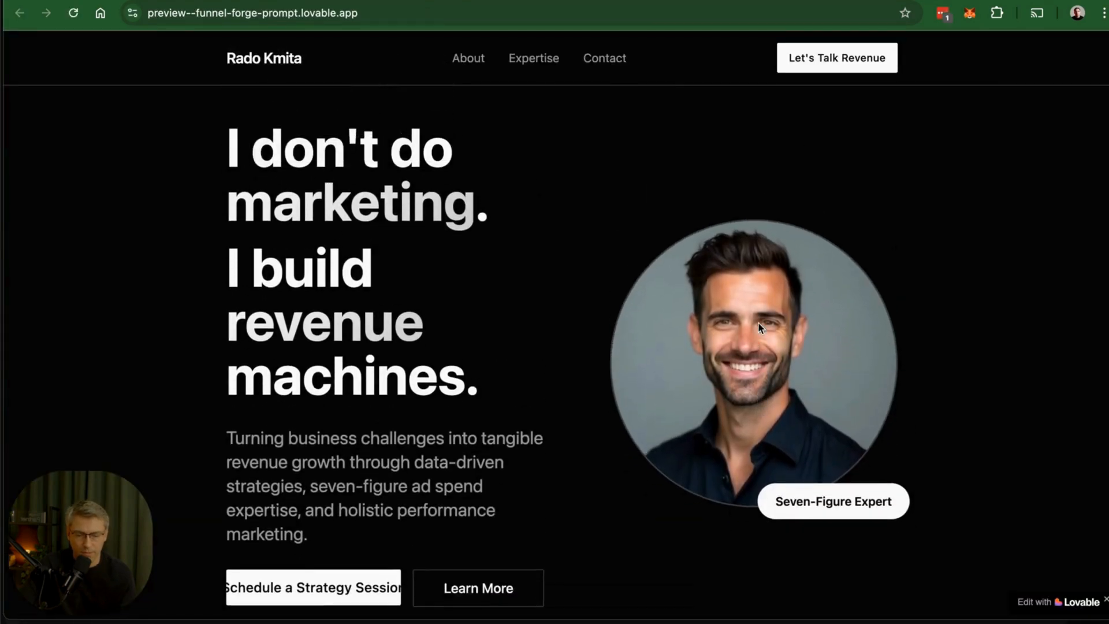
scroll(626, 424, down, 6)
scroll(625, 424, up, 5)
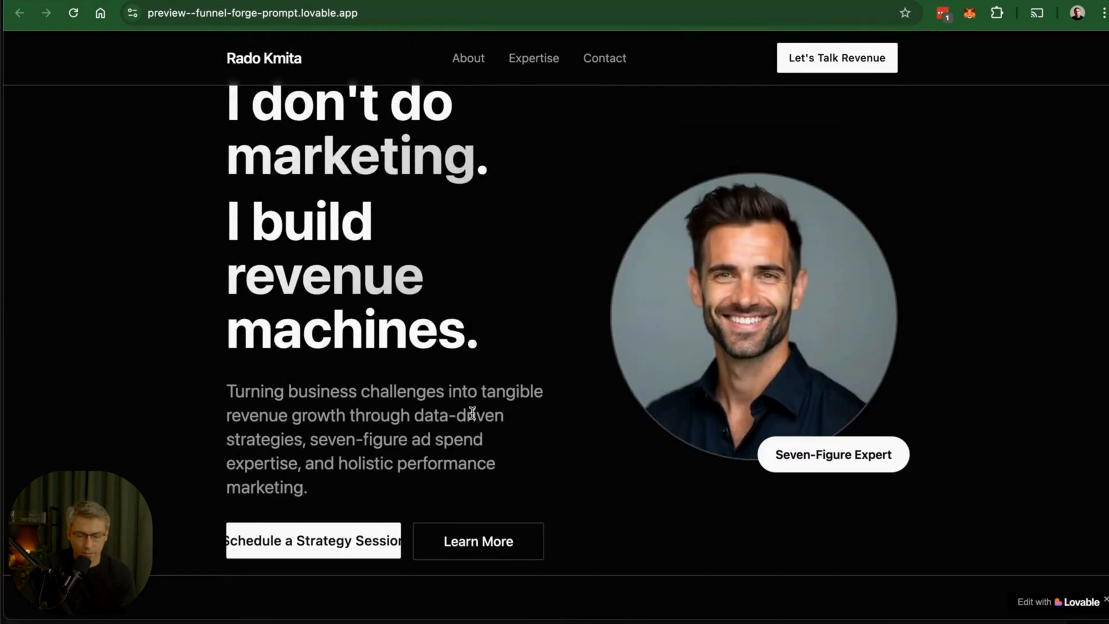
scroll(420, 376, up, 1)
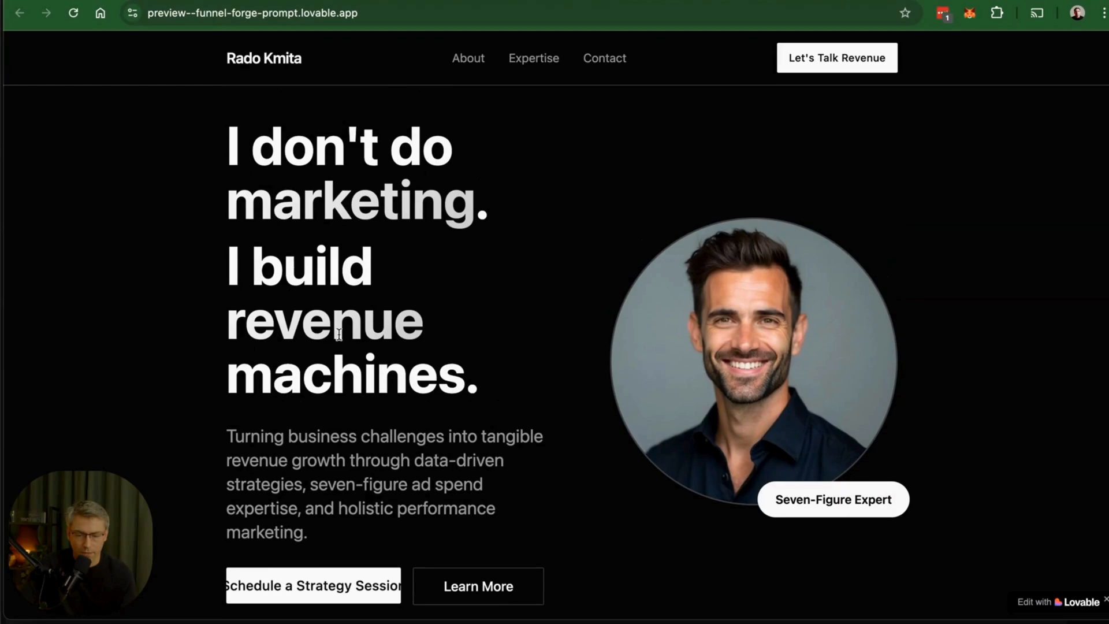
scroll(418, 392, down, 13)
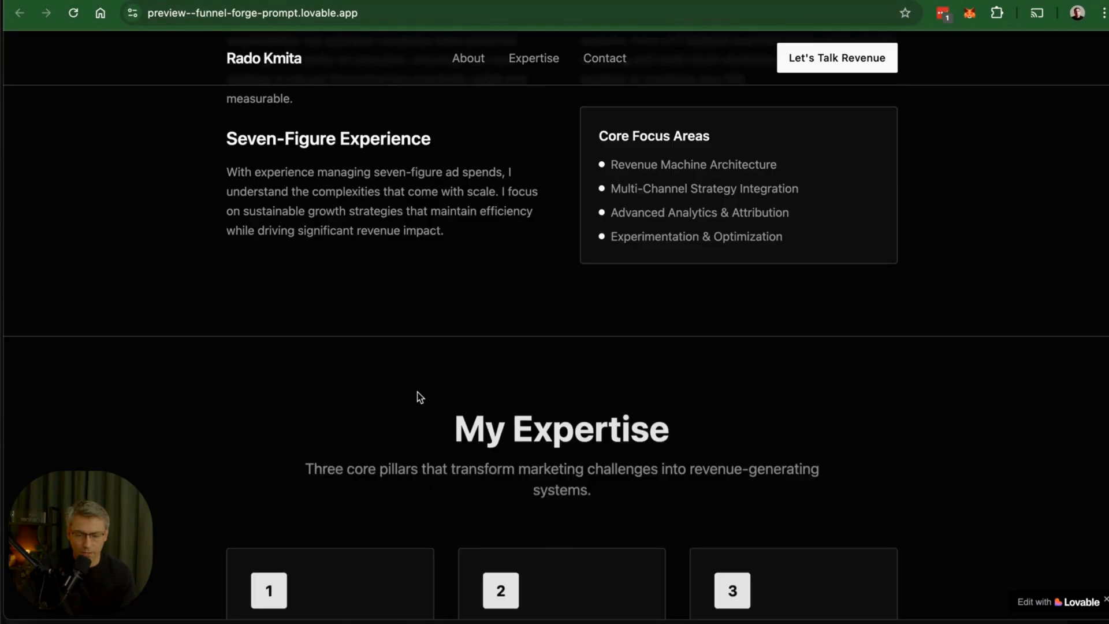
scroll(418, 393, down, 9)
scroll(418, 392, down, 8)
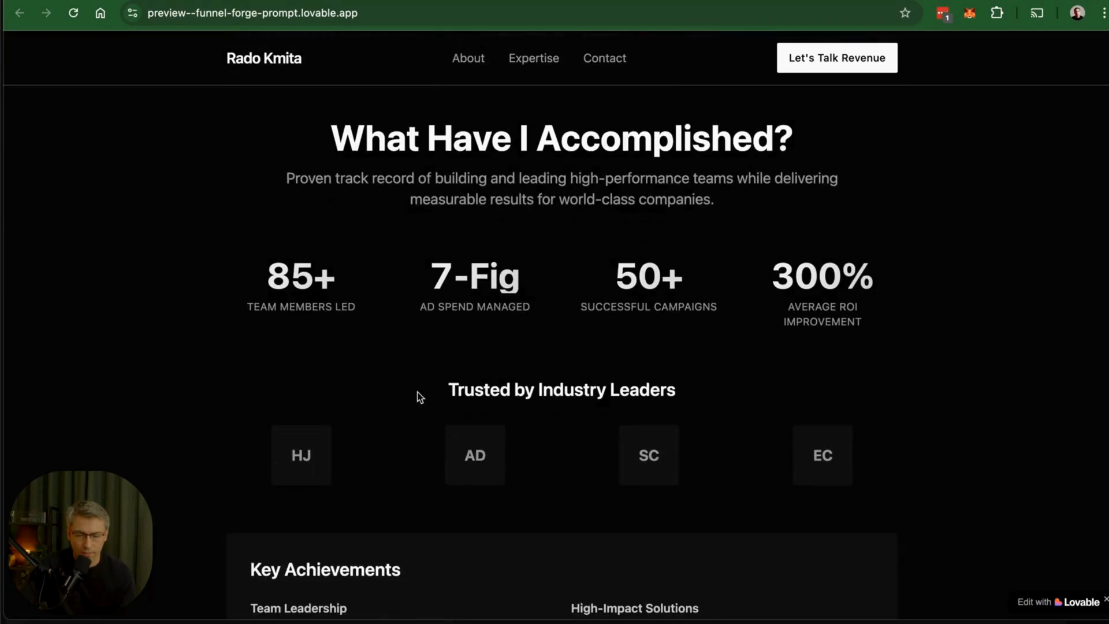
click(362, 0)
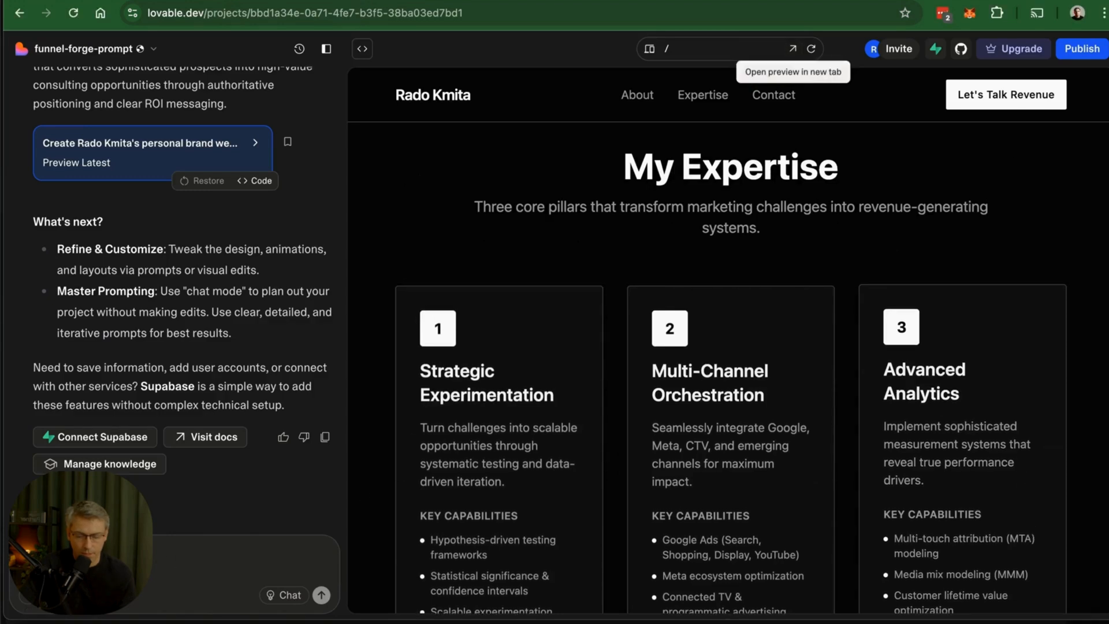
Select the expertise cards and My Expertise heading, then open and dismiss the GitHub/history options
click(404, 307)
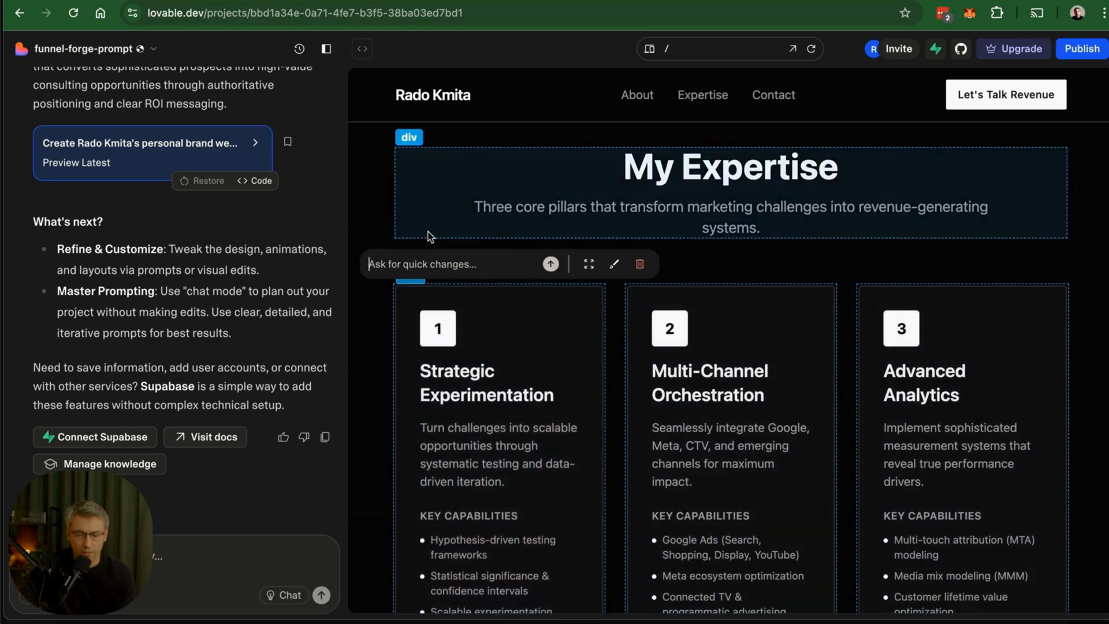
click(428, 231)
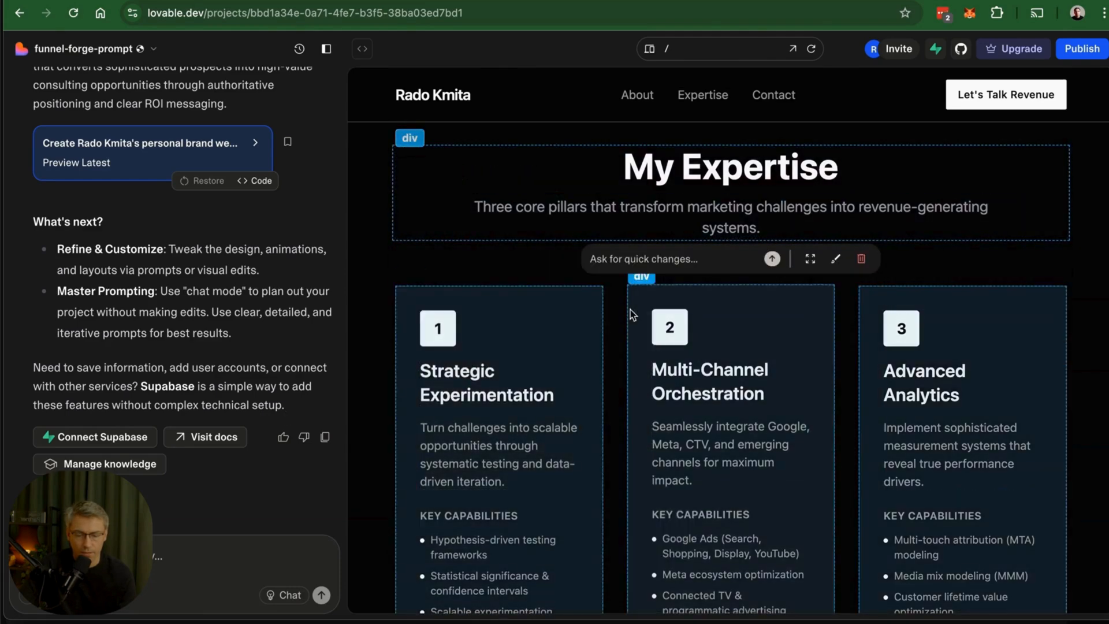
scroll(629, 310, up, 5)
scroll(568, 361, up, 2)
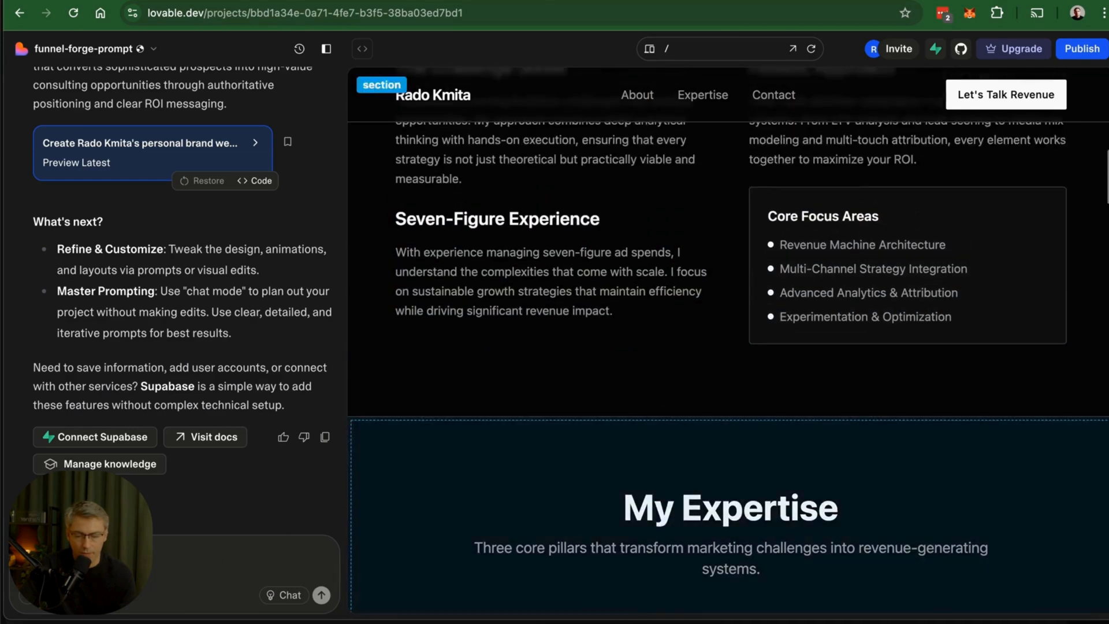
scroll(497, 406, up, 10)
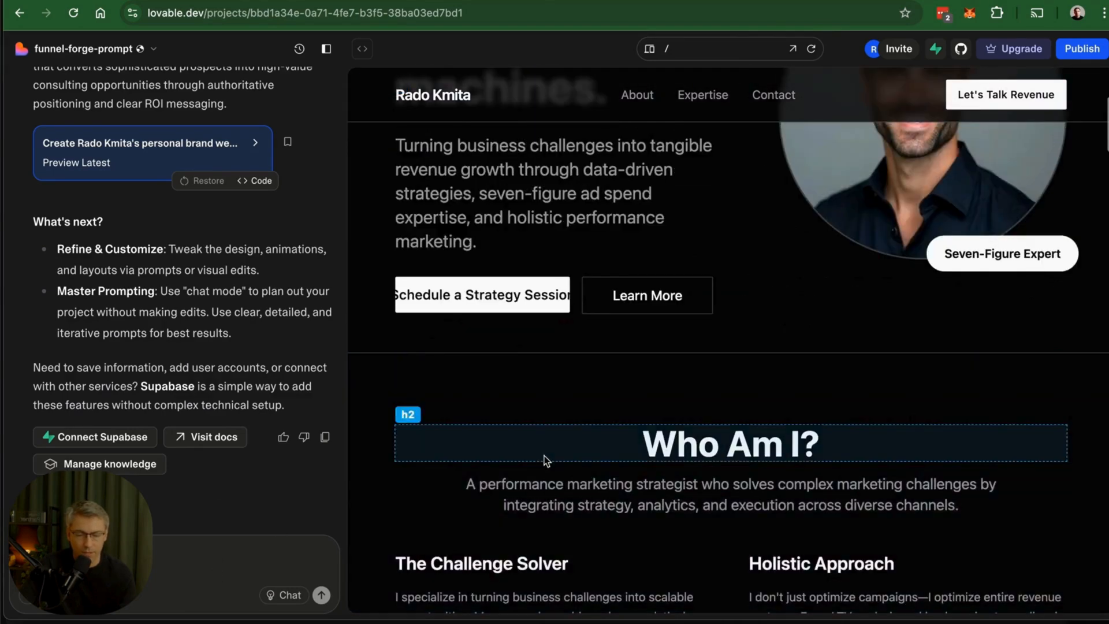
click(26, 598)
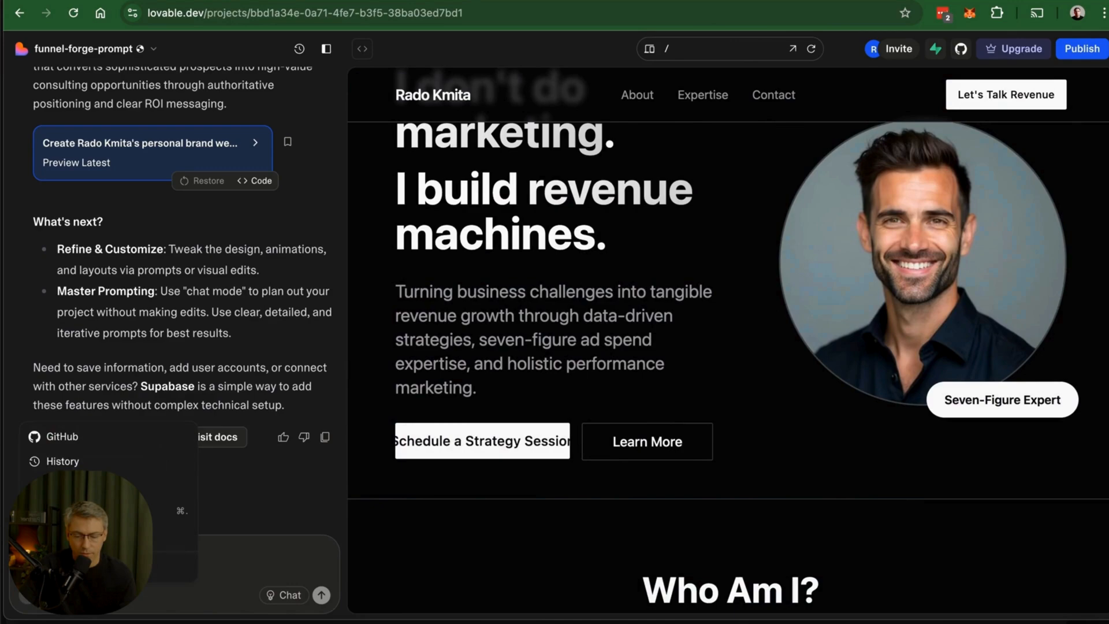
click(217, 548)
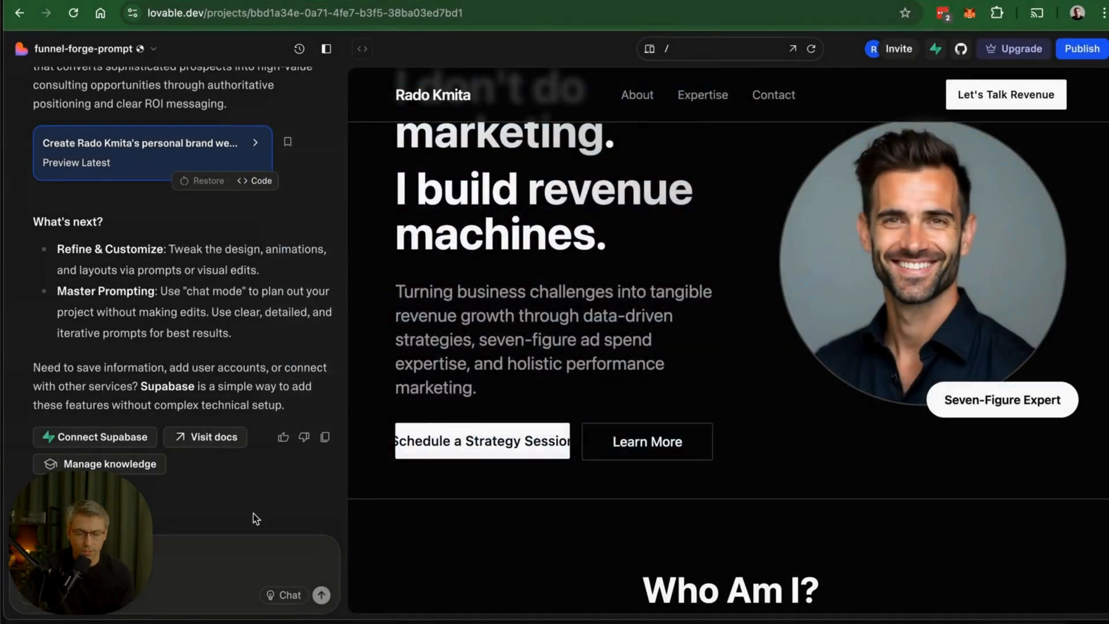
scroll(253, 513, up, 5)
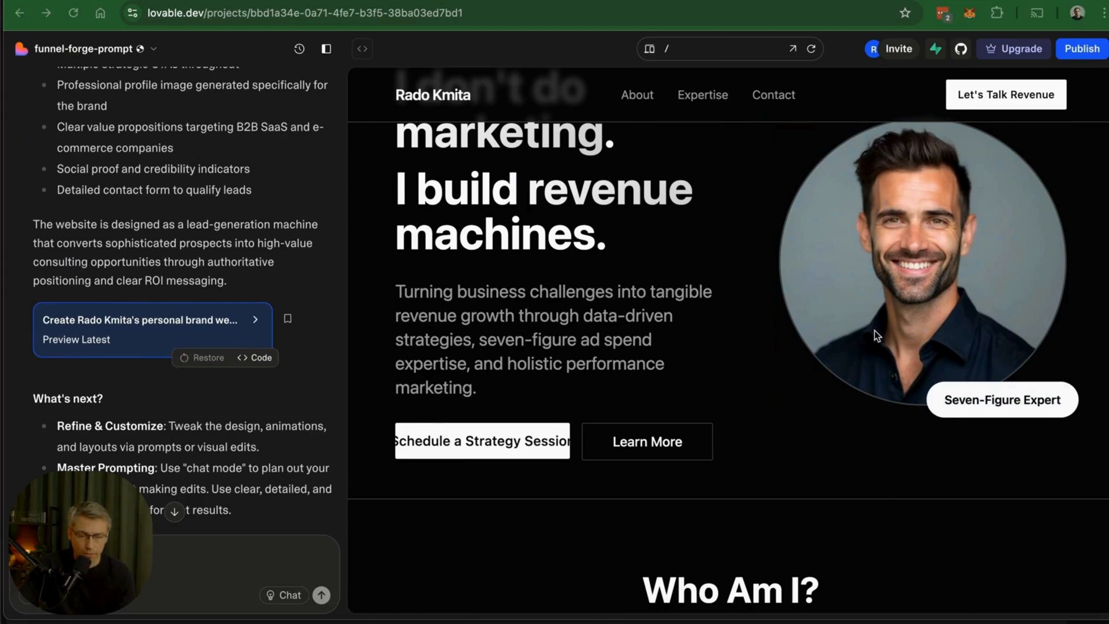
scroll(635, 258, up, 3)
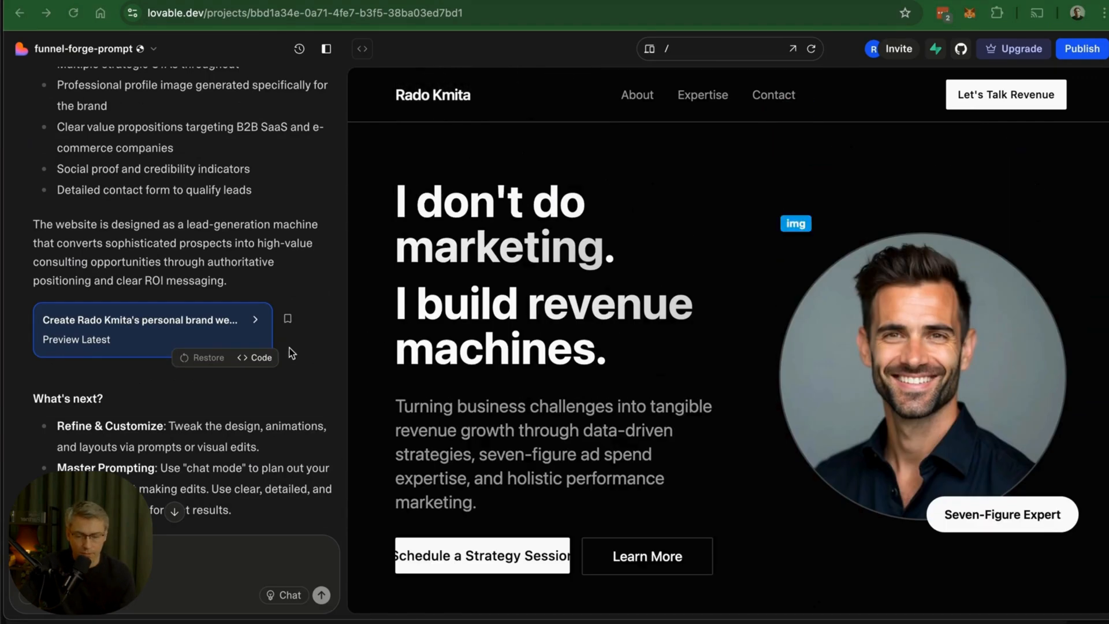
scroll(291, 353, down, 3)
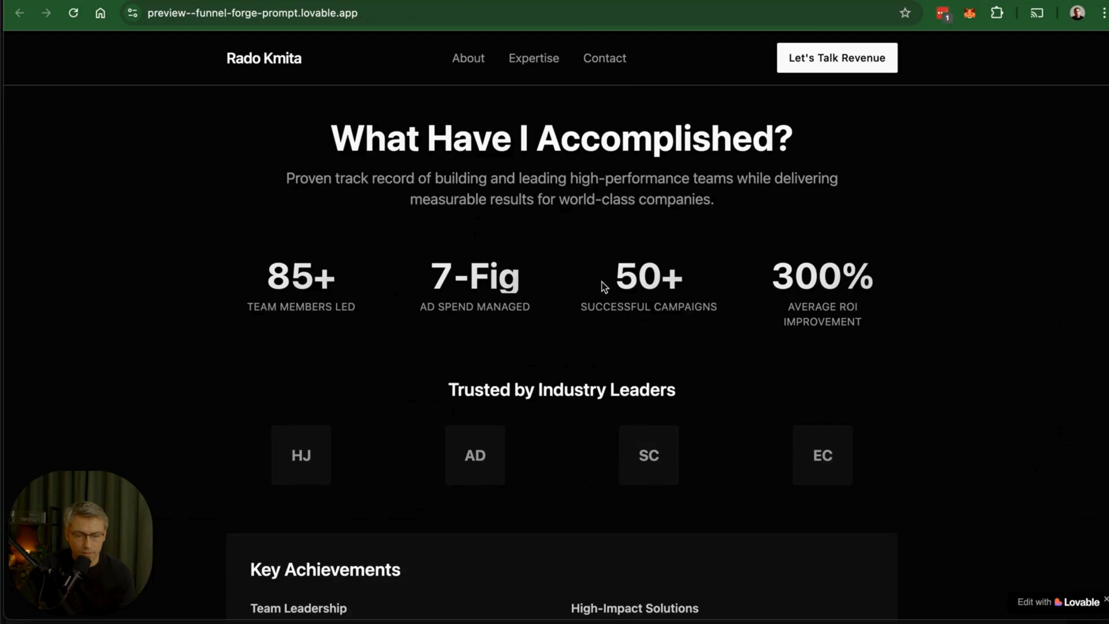
Scroll the preview down to the Featured Content section, then switch back to the editor tab
scroll(603, 286, down, 20)
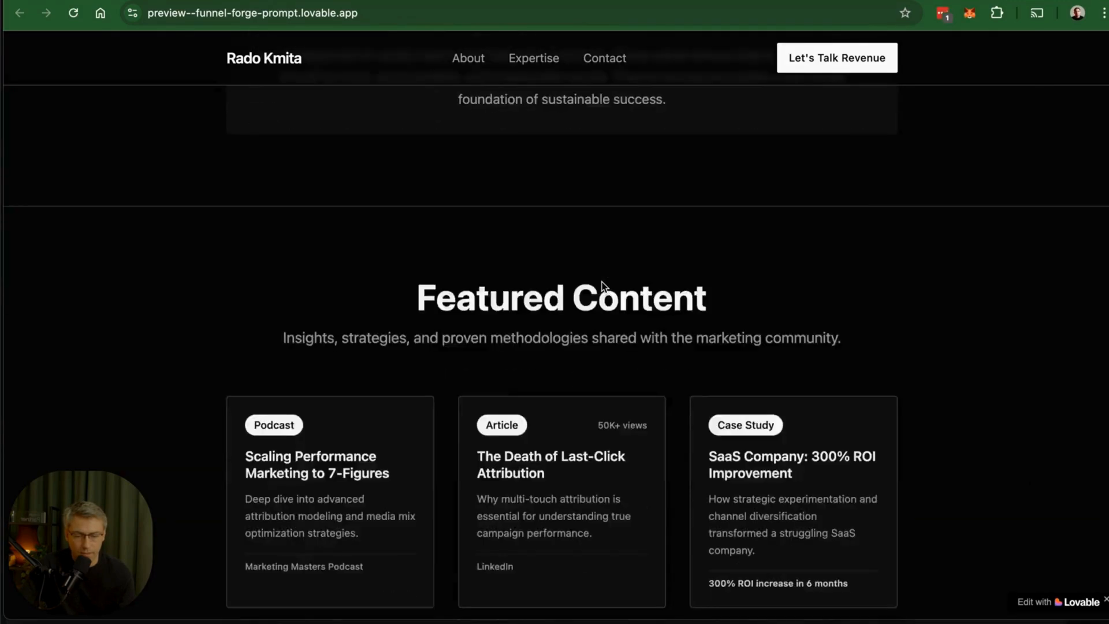
scroll(603, 286, down, 15)
scroll(603, 286, up, 20)
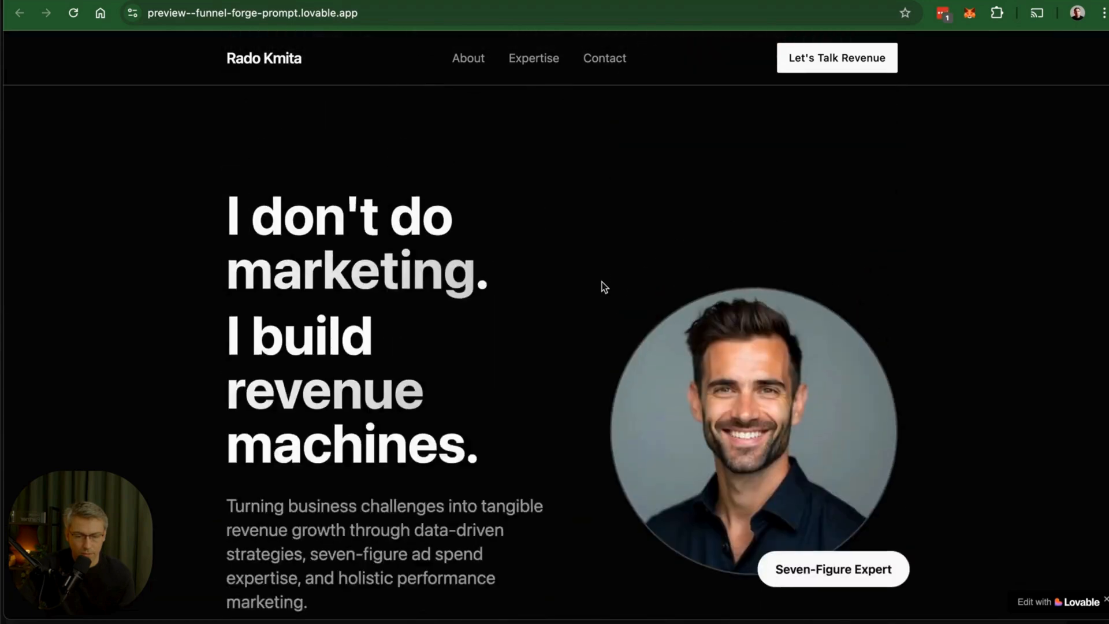
scroll(603, 286, down, 1)
scroll(607, 133, down, 7)
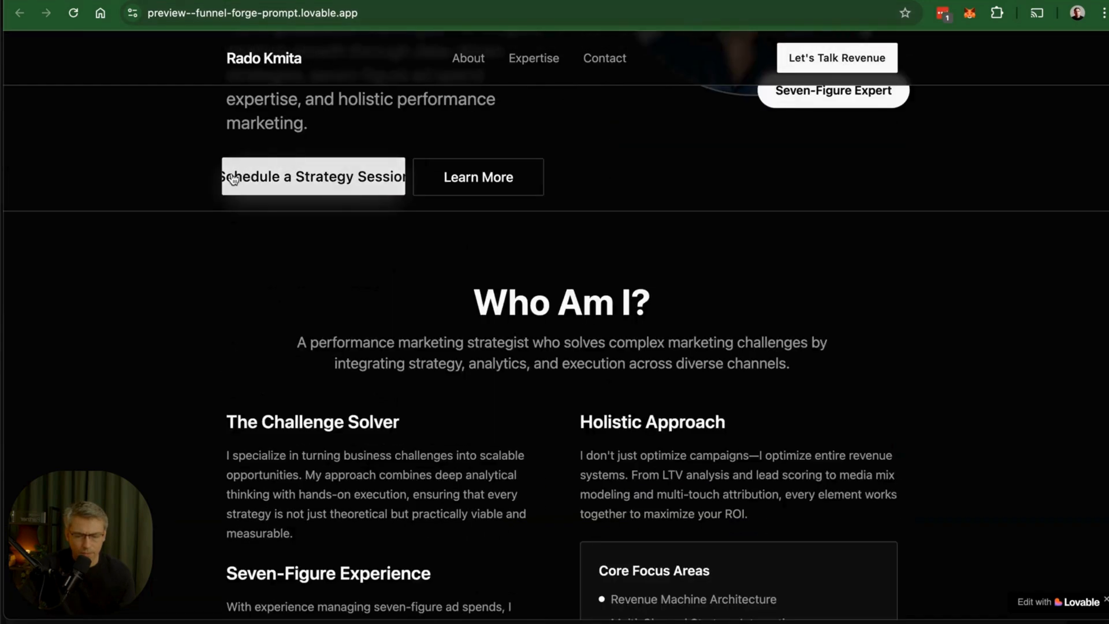
scroll(460, 264, up, 3)
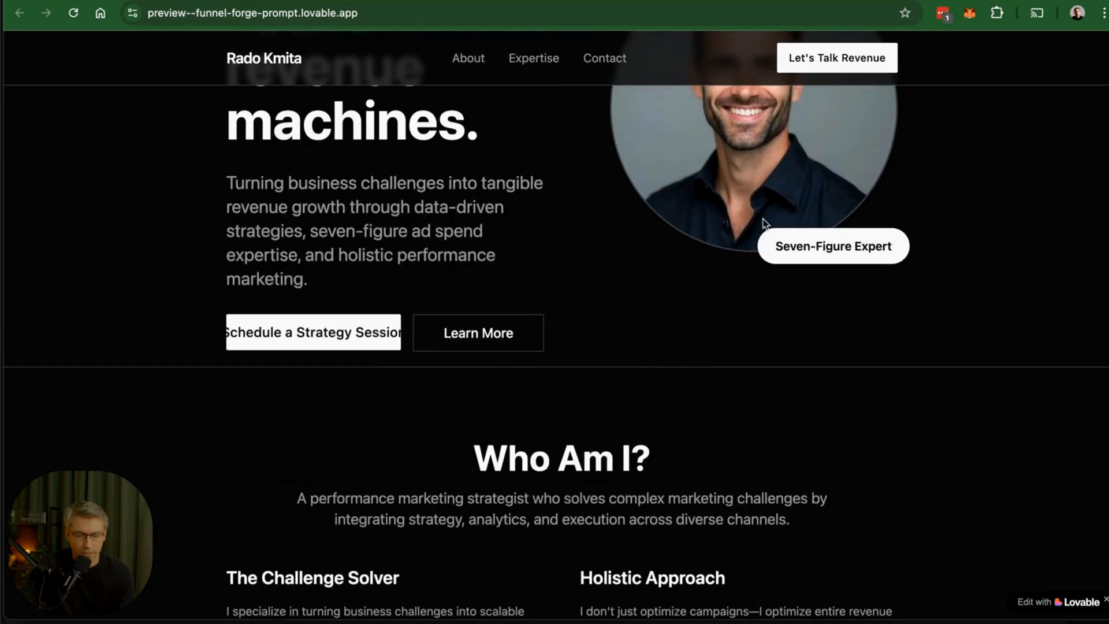
scroll(705, 165, up, 2)
scroll(697, 394, down, 8)
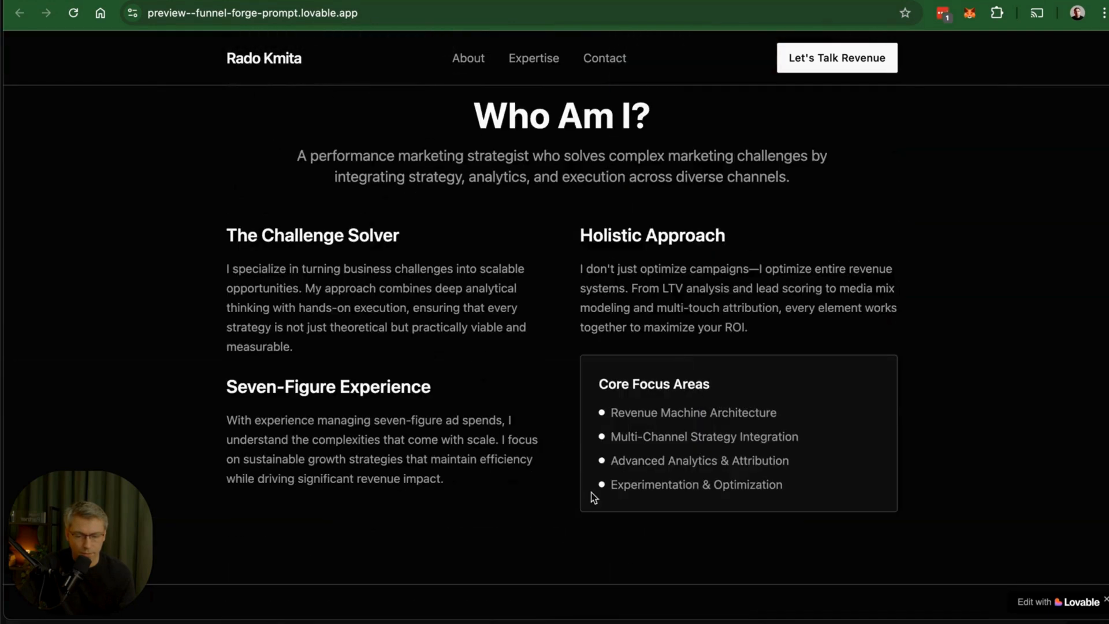
scroll(592, 498, down, 3)
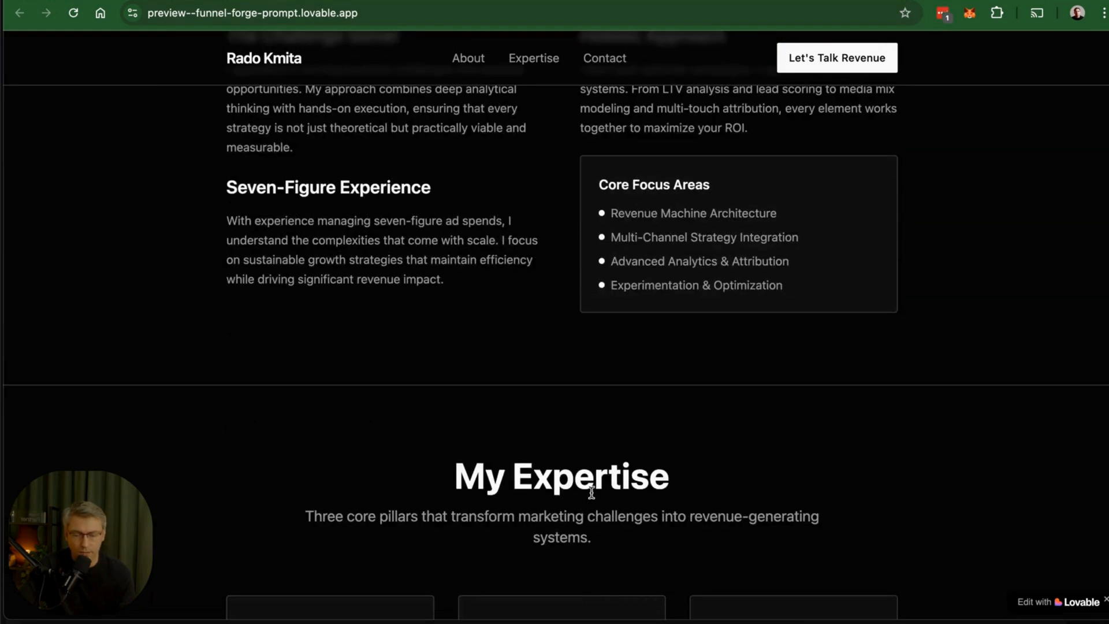
scroll(584, 404, up, 10)
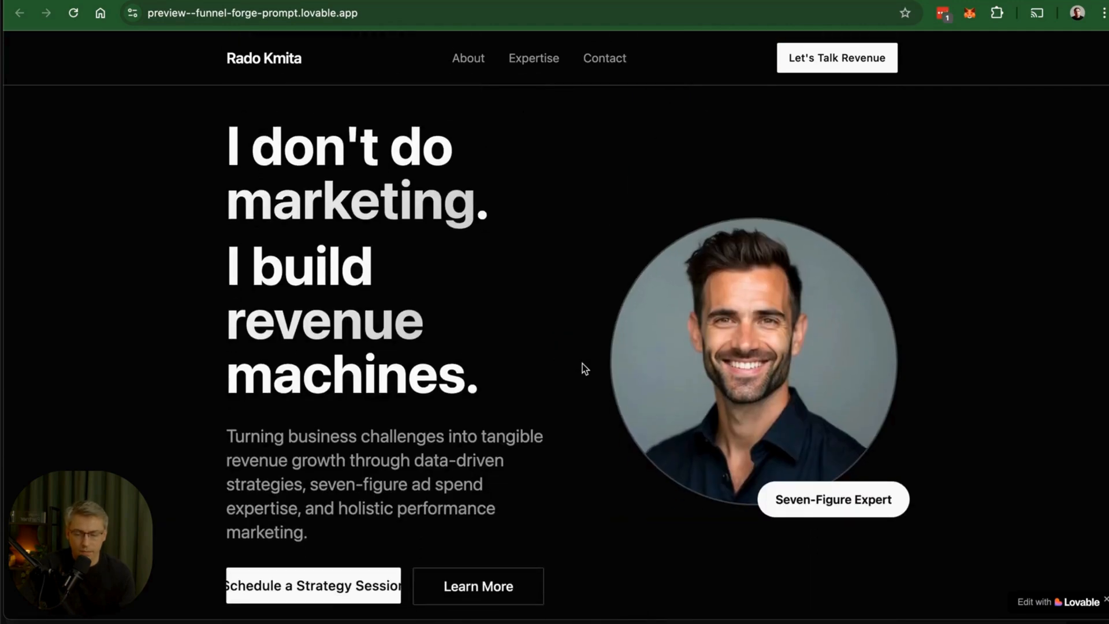
click(402, 3)
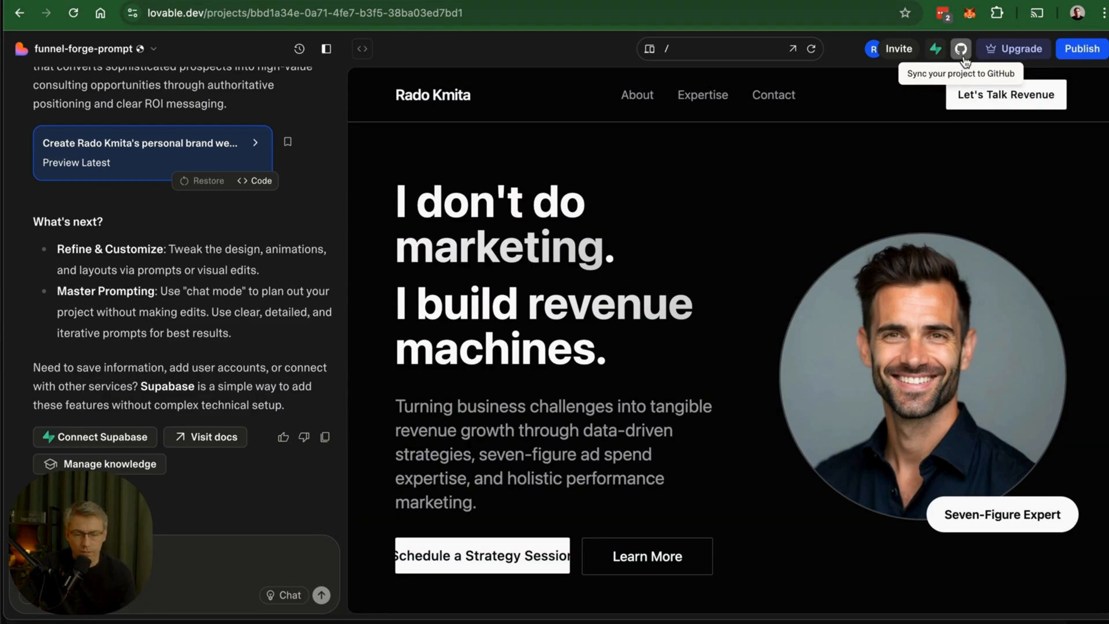
Start linking the Lovable project to GitHub and add the personal account as an organization
click(962, 50)
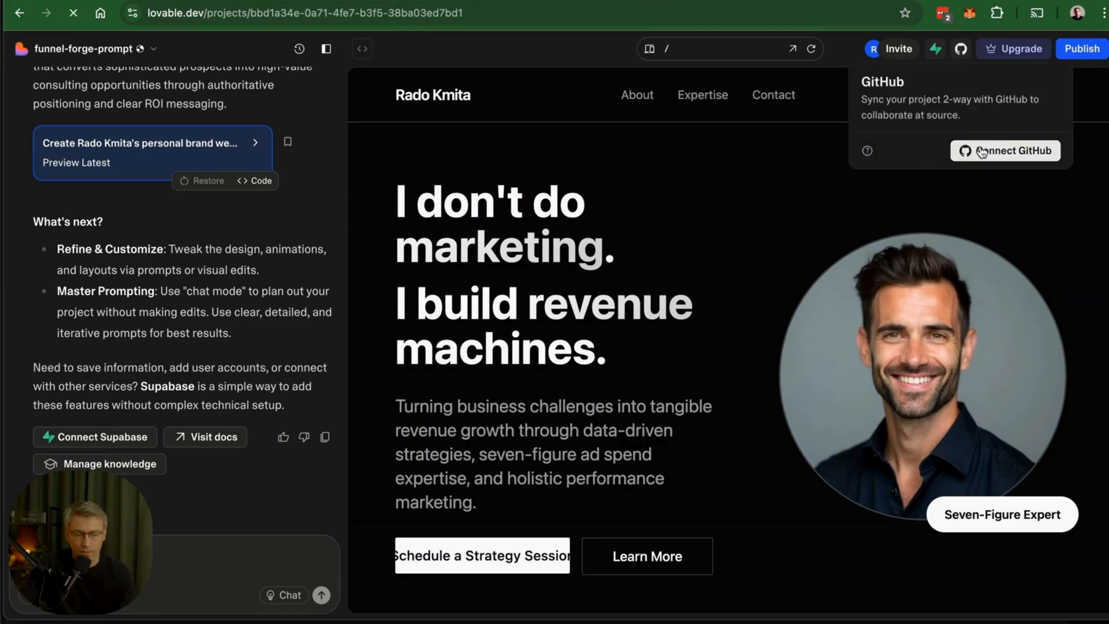
click(981, 150)
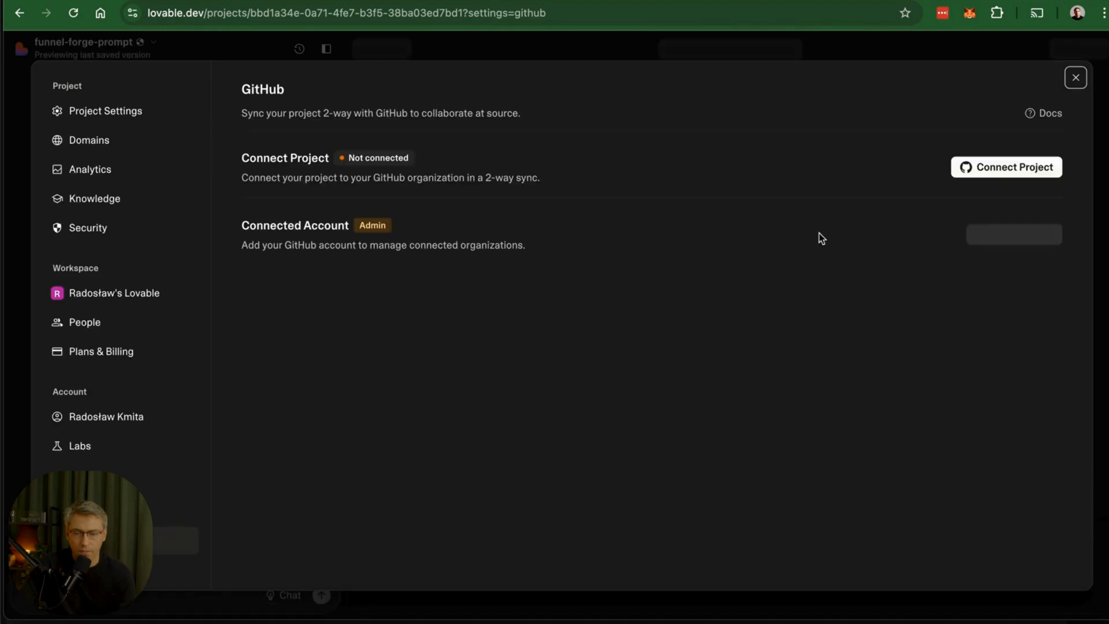
click(984, 172)
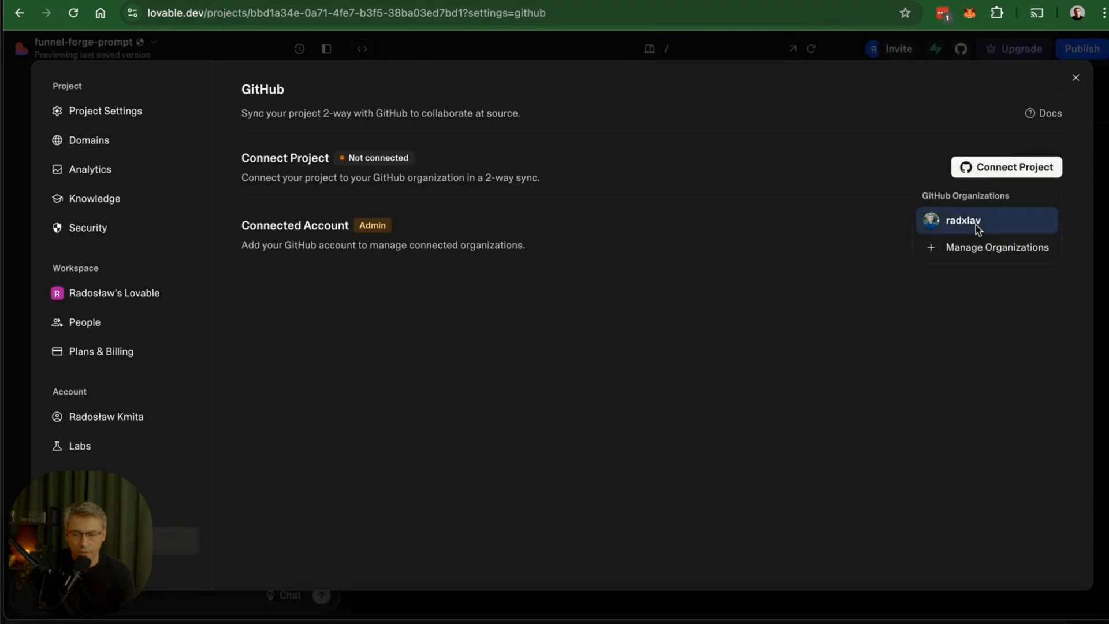
click(989, 247)
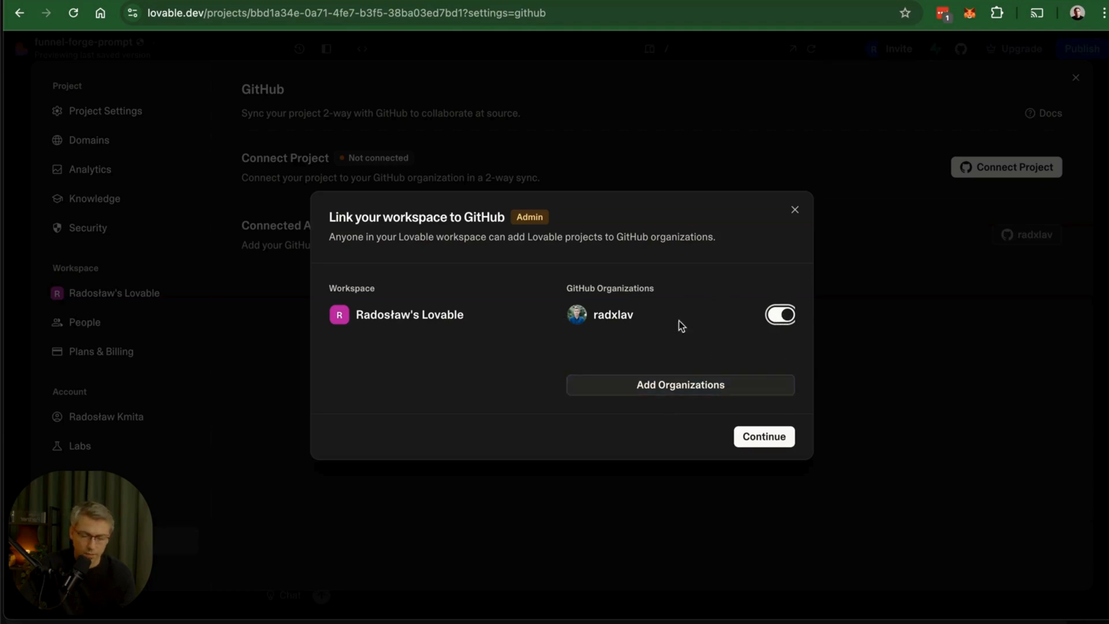
click(664, 389)
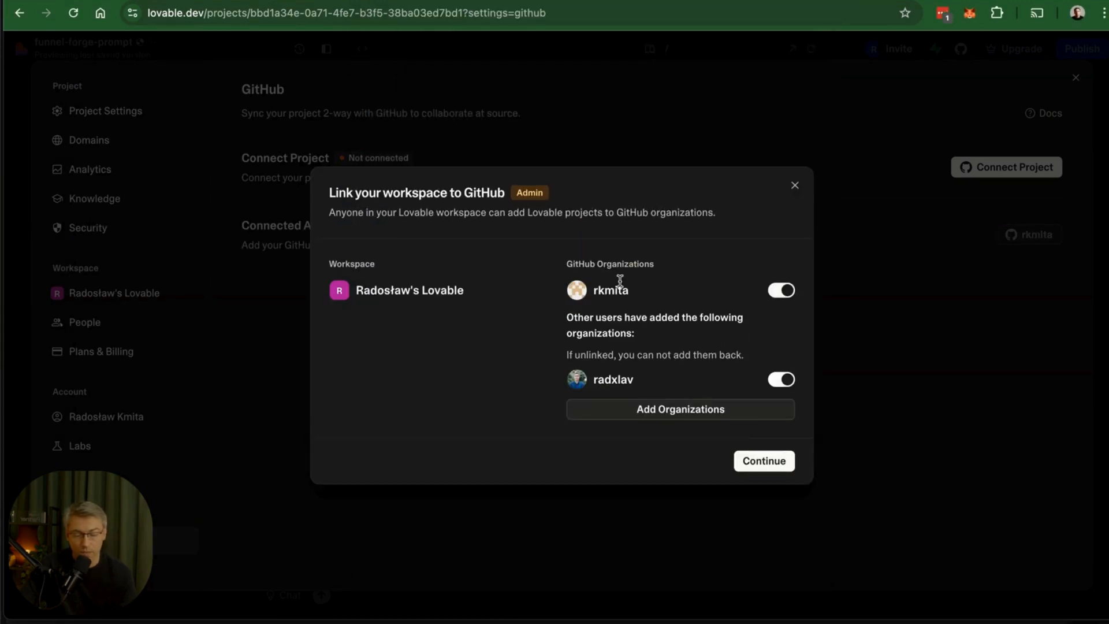
Unlink the other organization, connect the funnel-forge-prompt repository, and copy its clone URL
drag(574, 272, 654, 301)
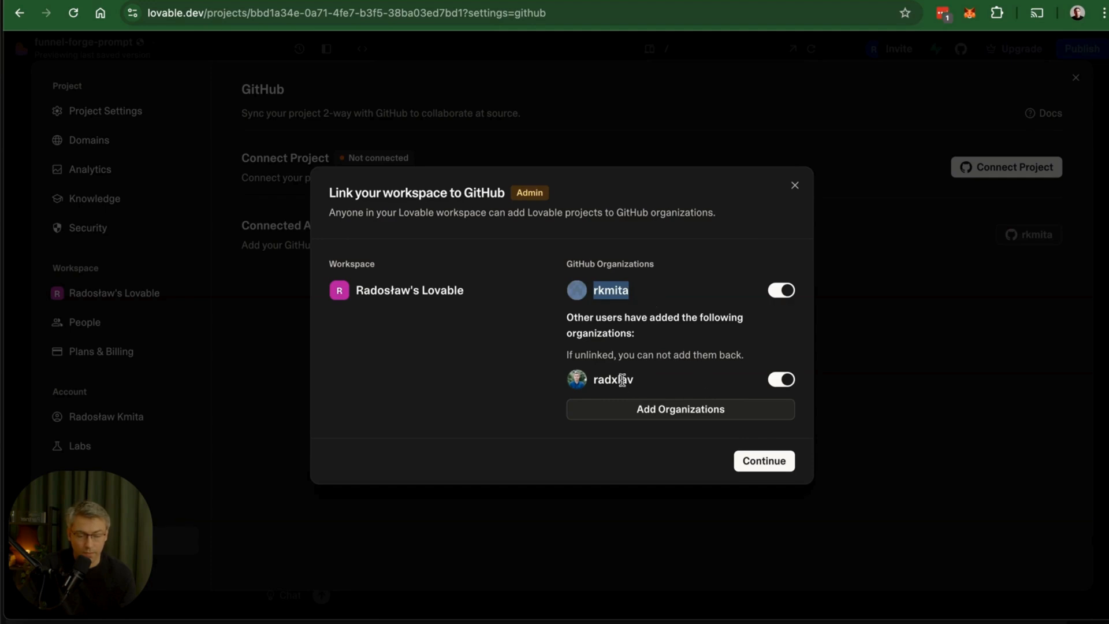
drag(634, 380, 569, 380)
mouse_move(696, 331)
mouse_down()
mouse_move(579, 273)
mouse_move(653, 287)
mouse_move(681, 345)
mouse_up()
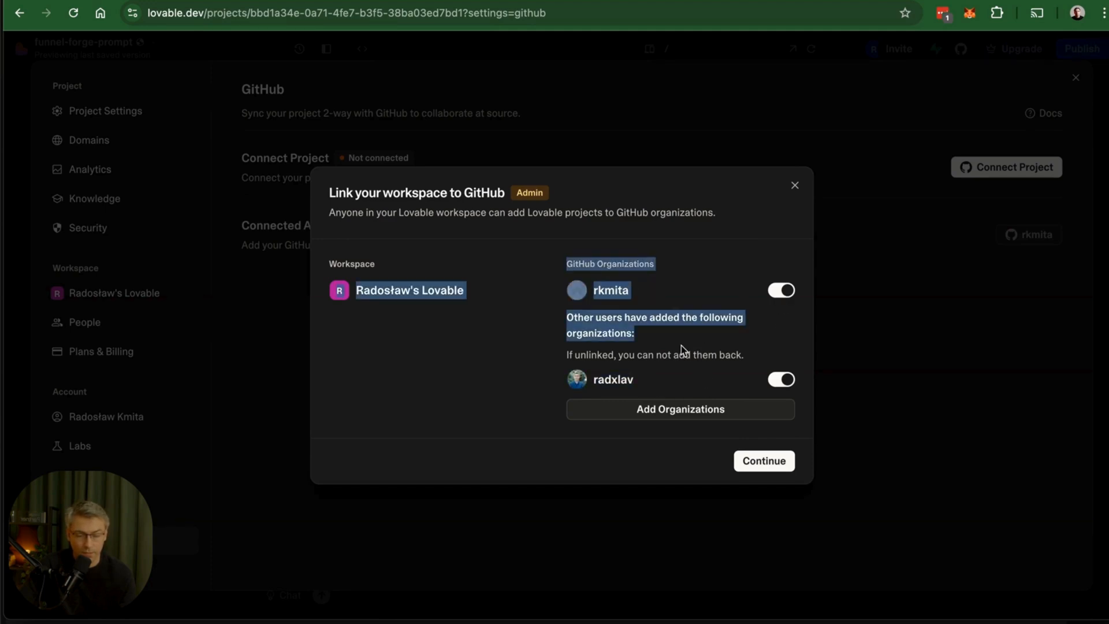
click(774, 386)
click(670, 304)
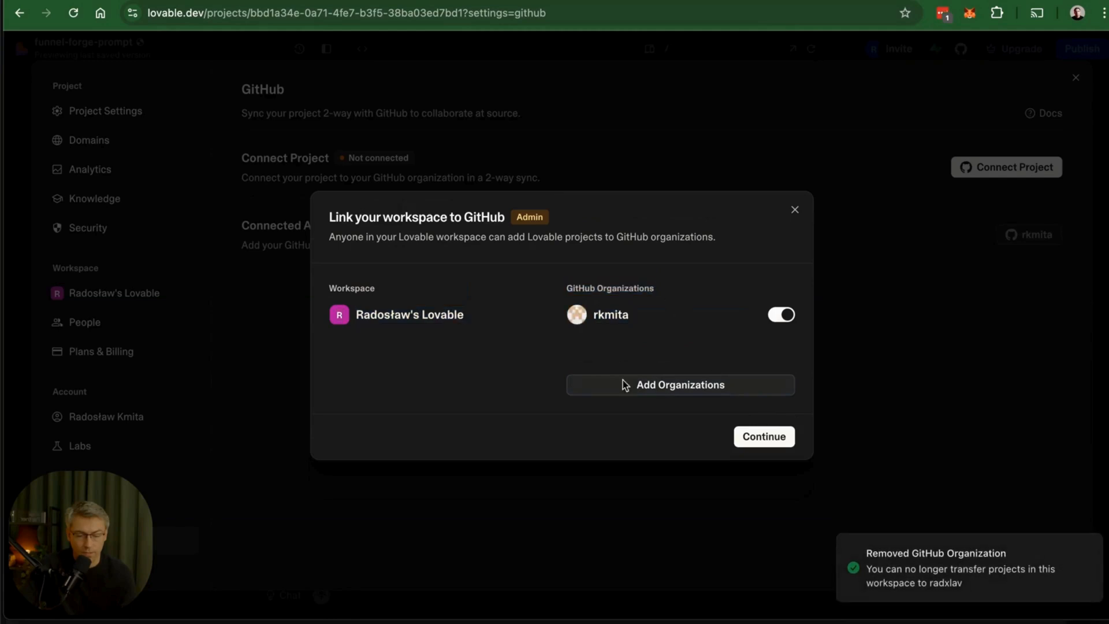
click(759, 442)
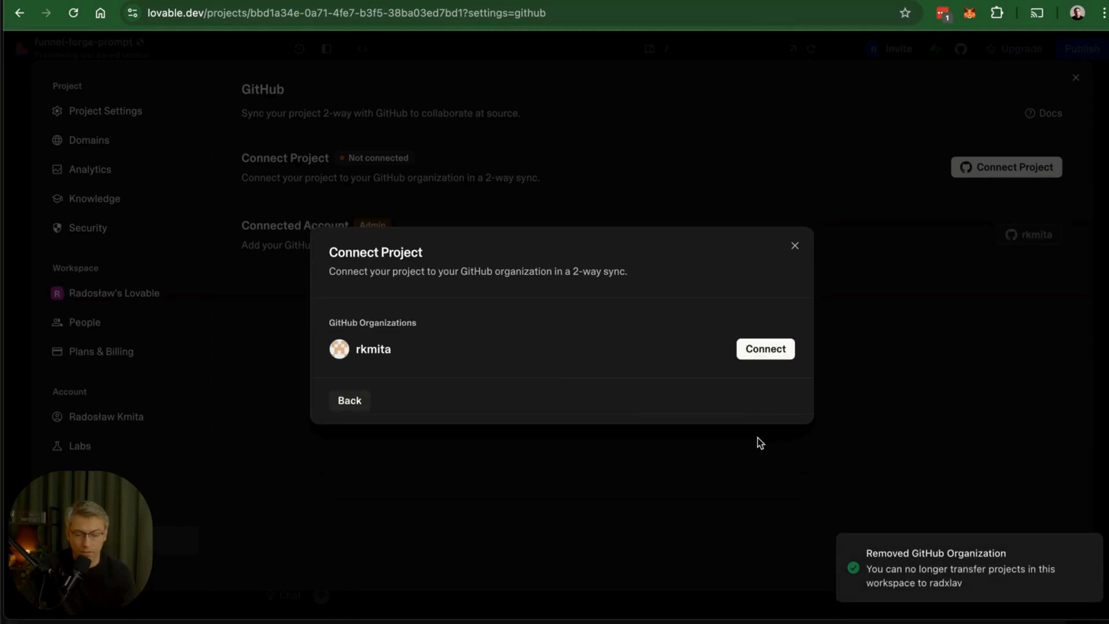
click(757, 350)
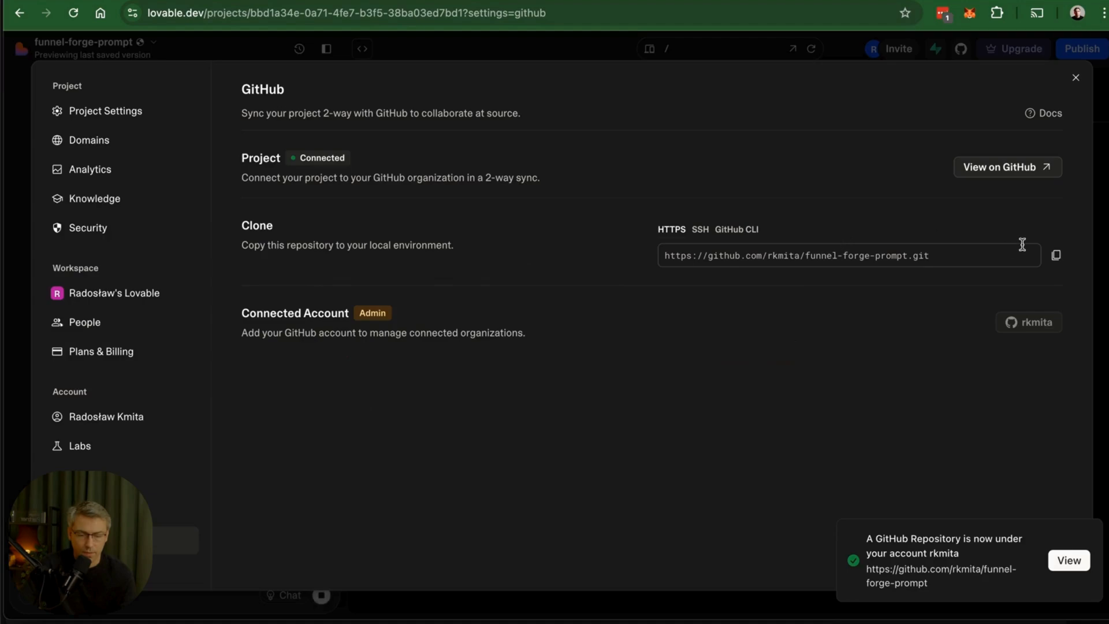
click(1057, 255)
Load the funnel-forge-prompt repository from its clone URL and look over its files and README
key(super+t)
key(super+v)
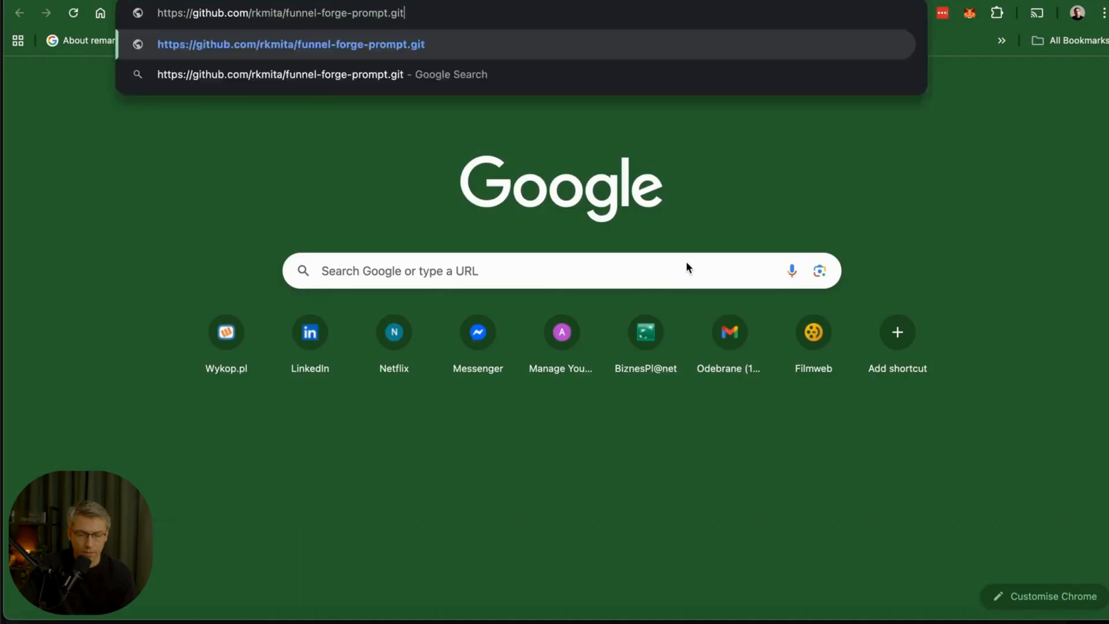
key(Return)
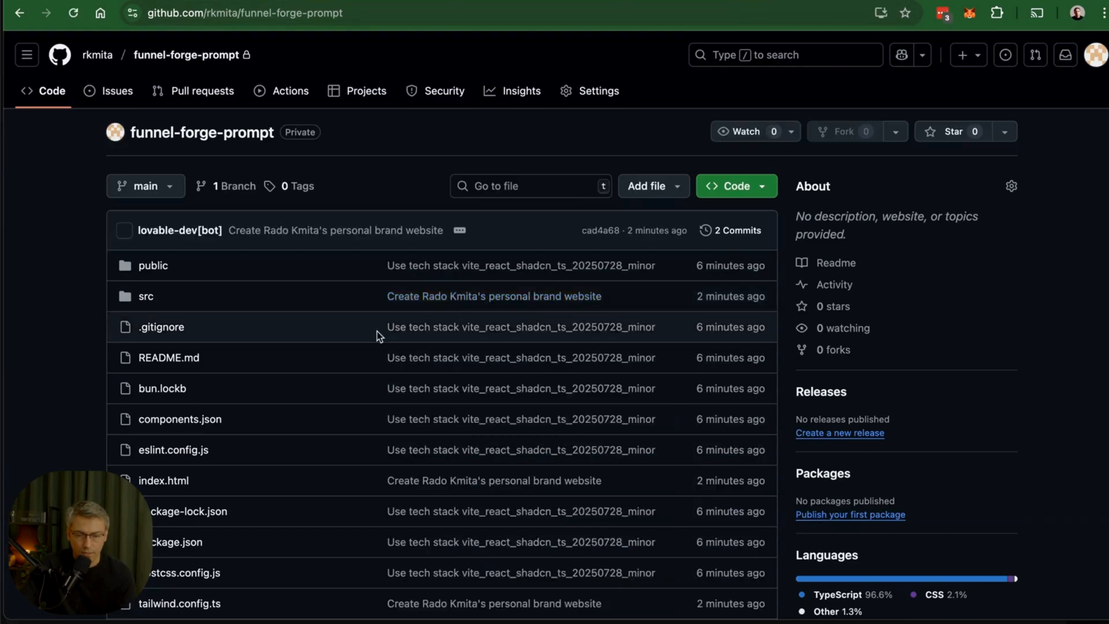
scroll(377, 331, down, 5)
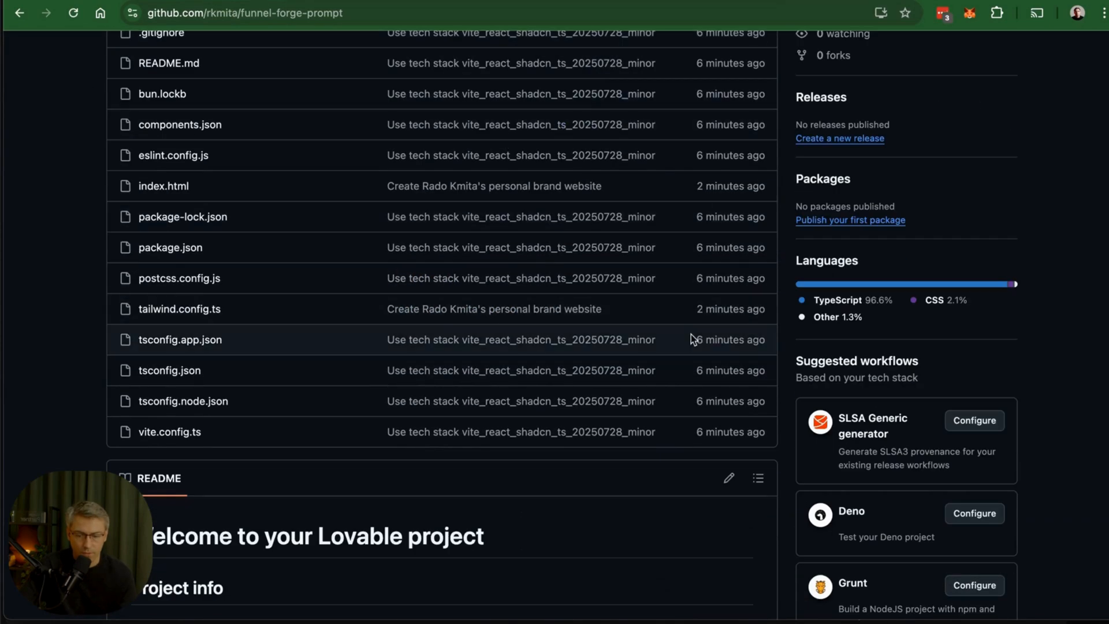
scroll(237, 296, up, 5)
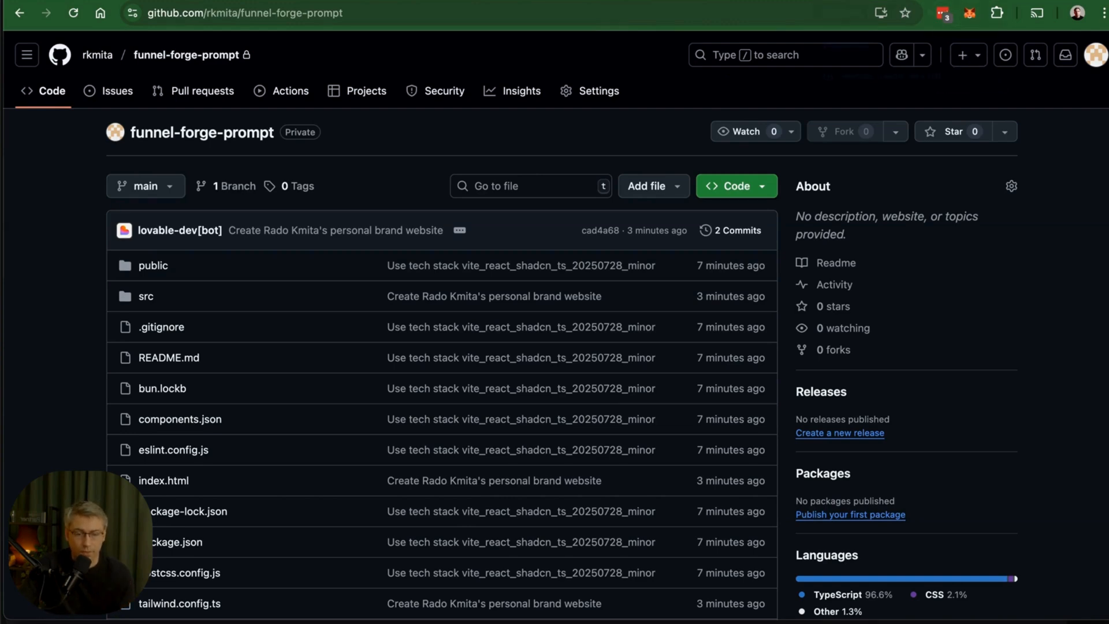
click(838, 1)
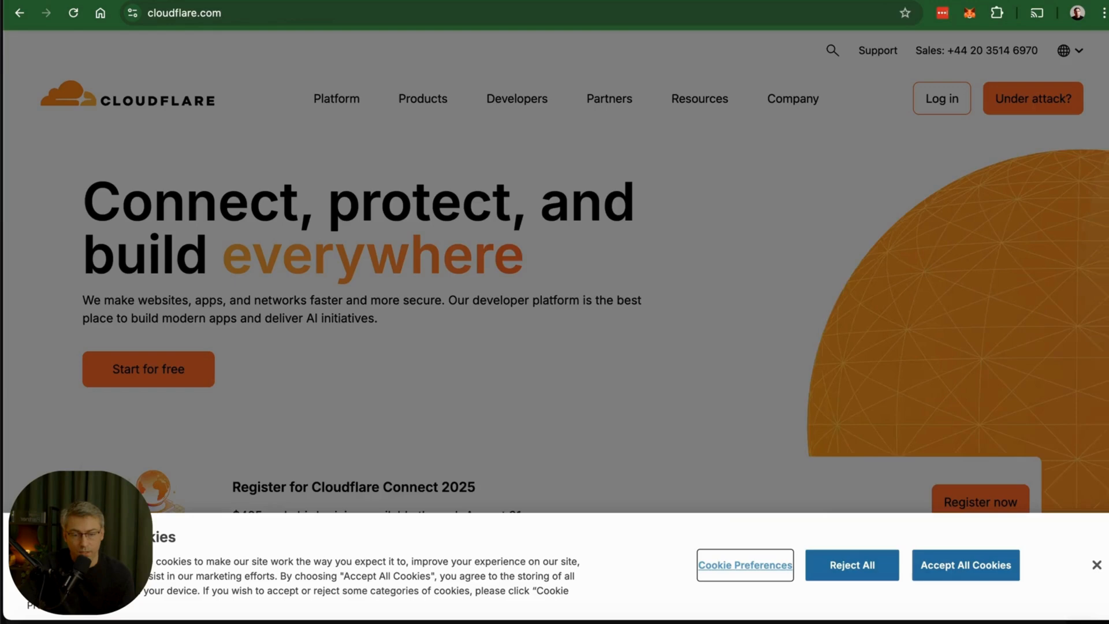
Accept cookies, log in to Cloudflare, and start a Pages project by importing a Git repository
click(946, 572)
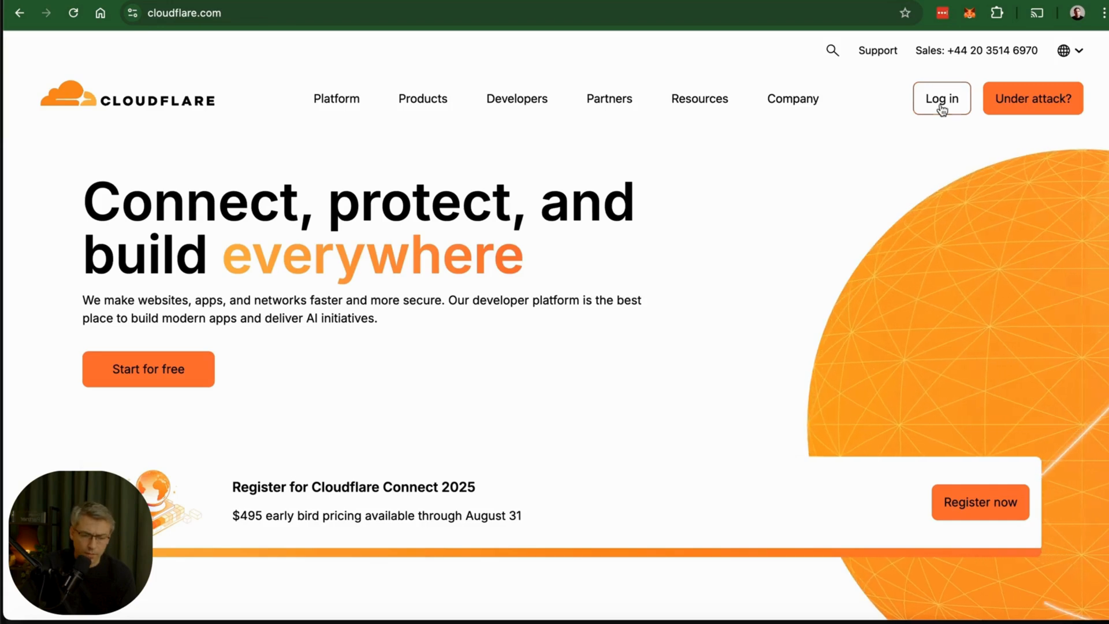
click(940, 101)
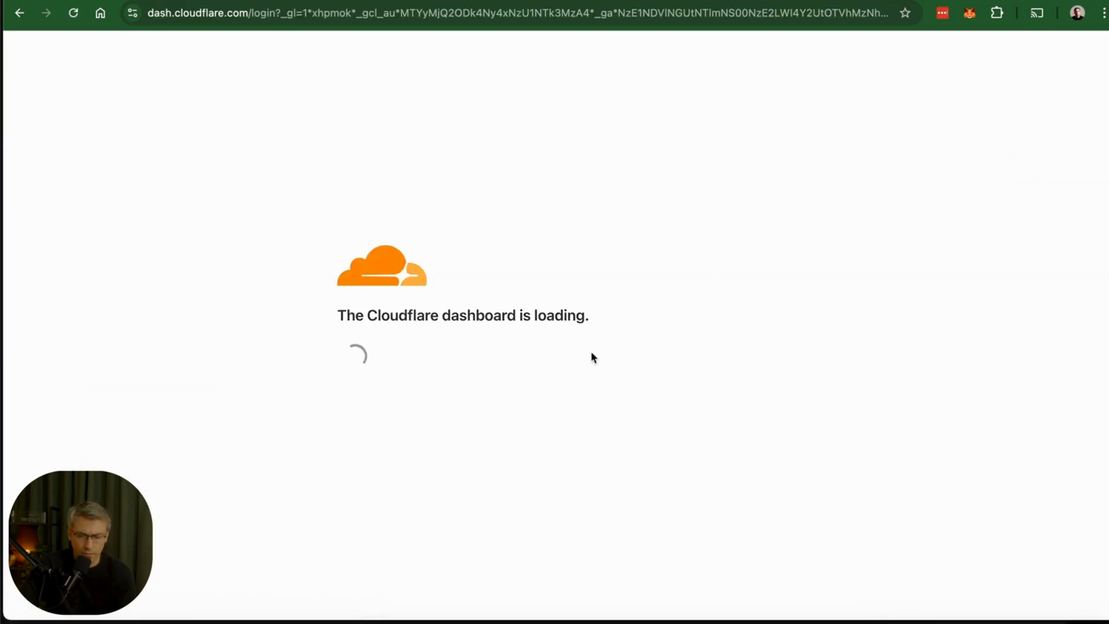
scroll(173, 527, down, 2)
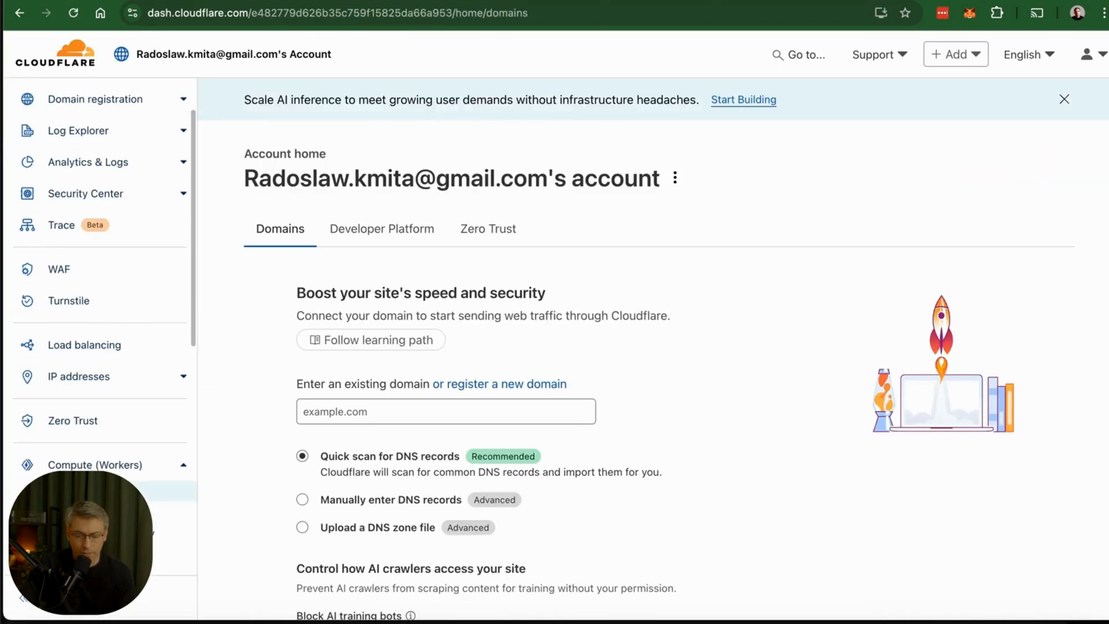
click(96, 491)
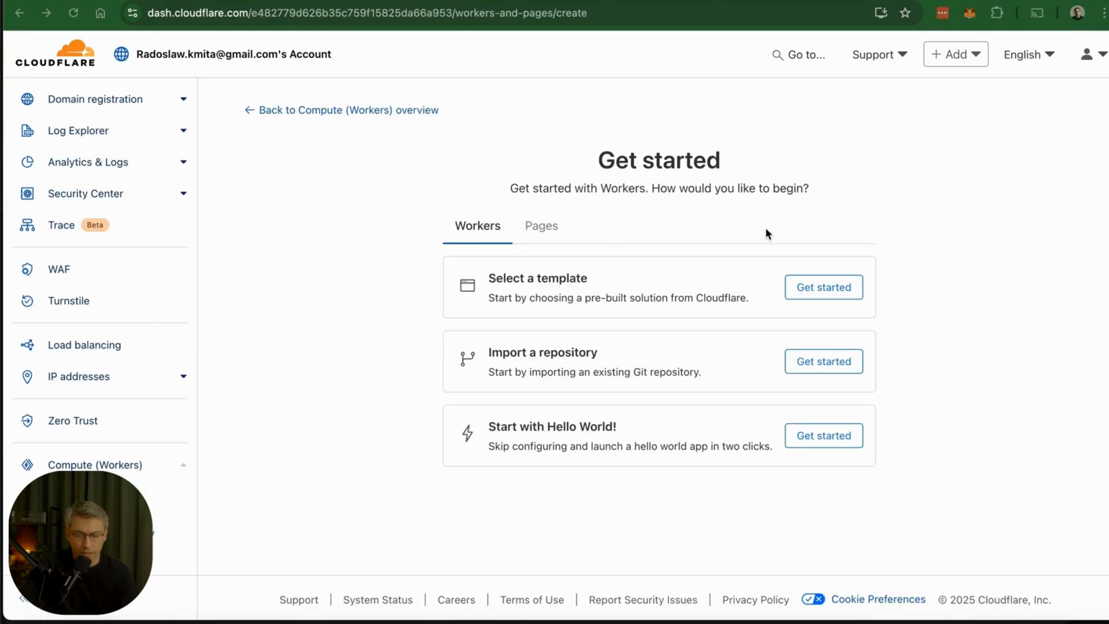
click(543, 227)
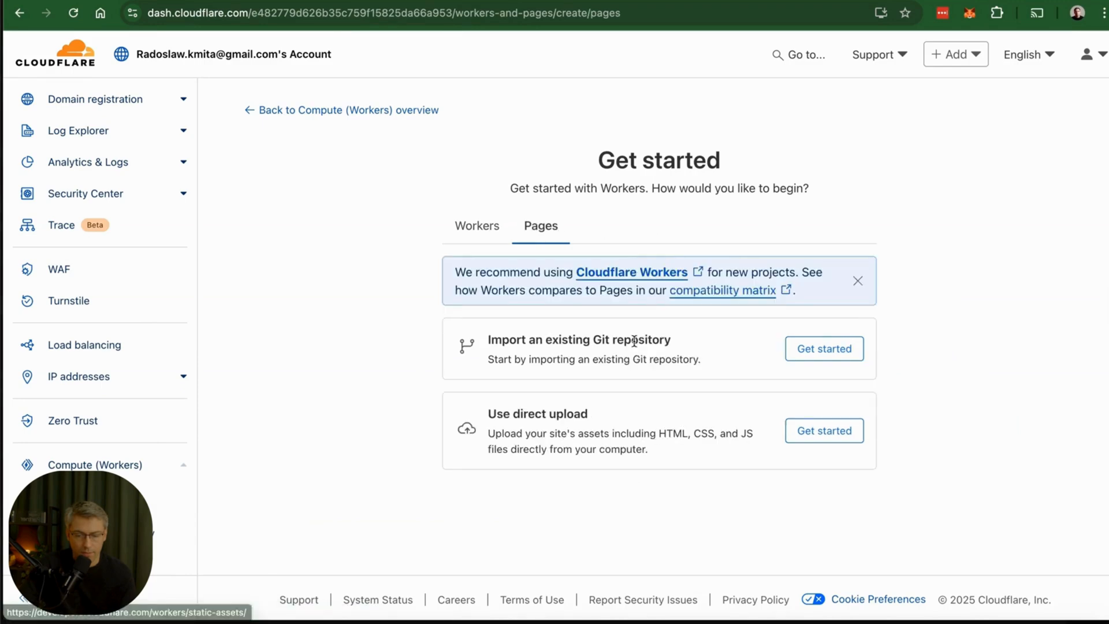
click(816, 359)
Authorize Cloudflare Pages on the personal GitHub account and select the funnel-forge-prompt repository
click(685, 315)
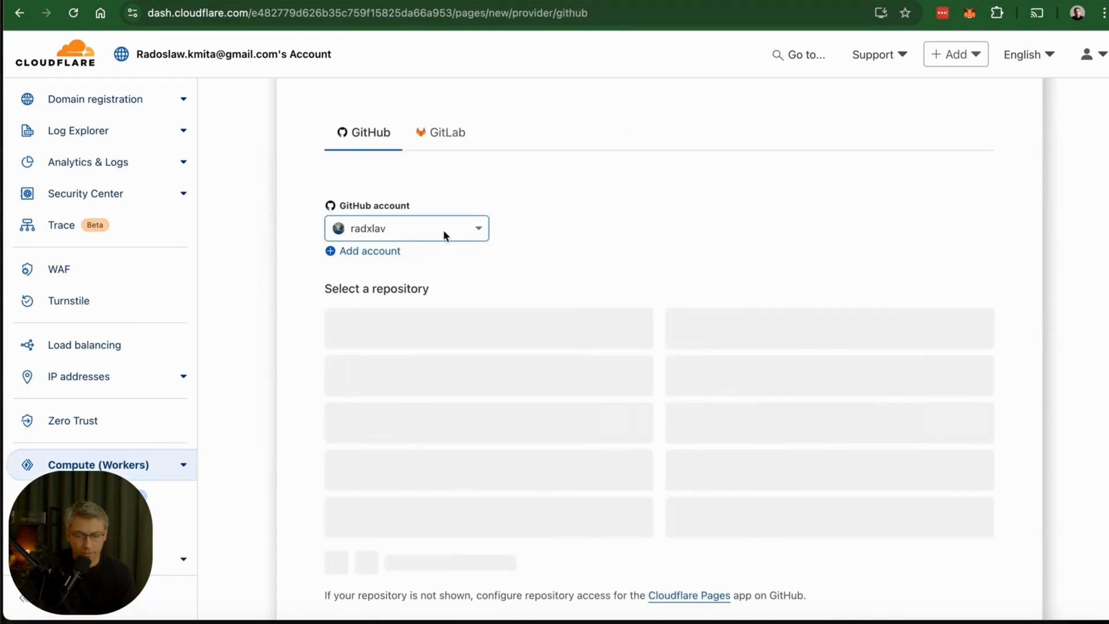
click(379, 254)
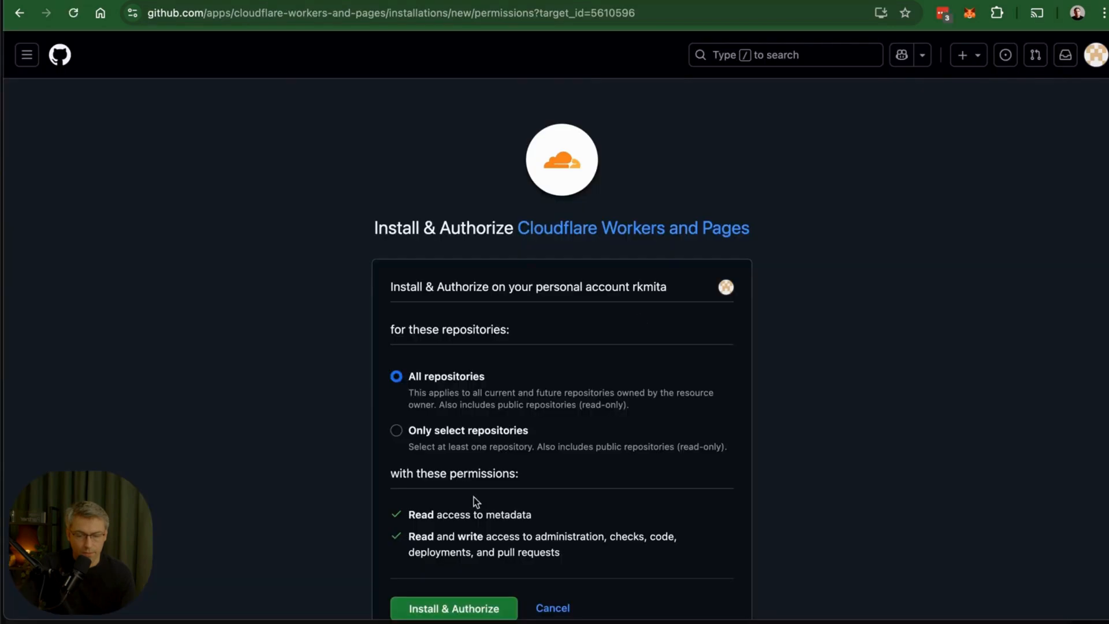
scroll(474, 496, down, 3)
click(454, 456)
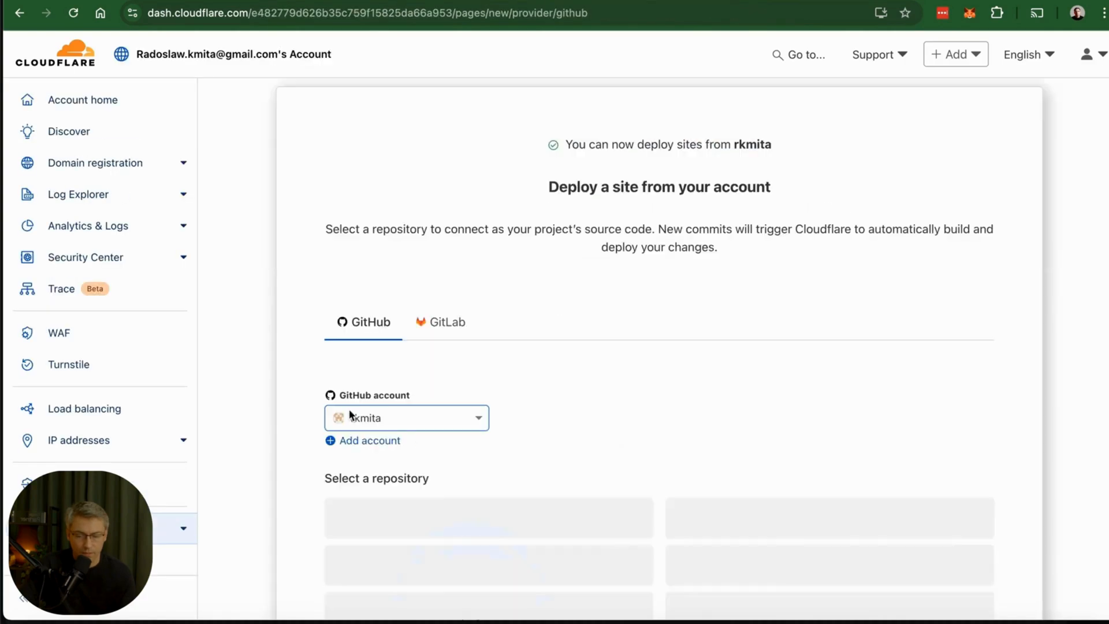
scroll(349, 409, down, 3)
click(424, 348)
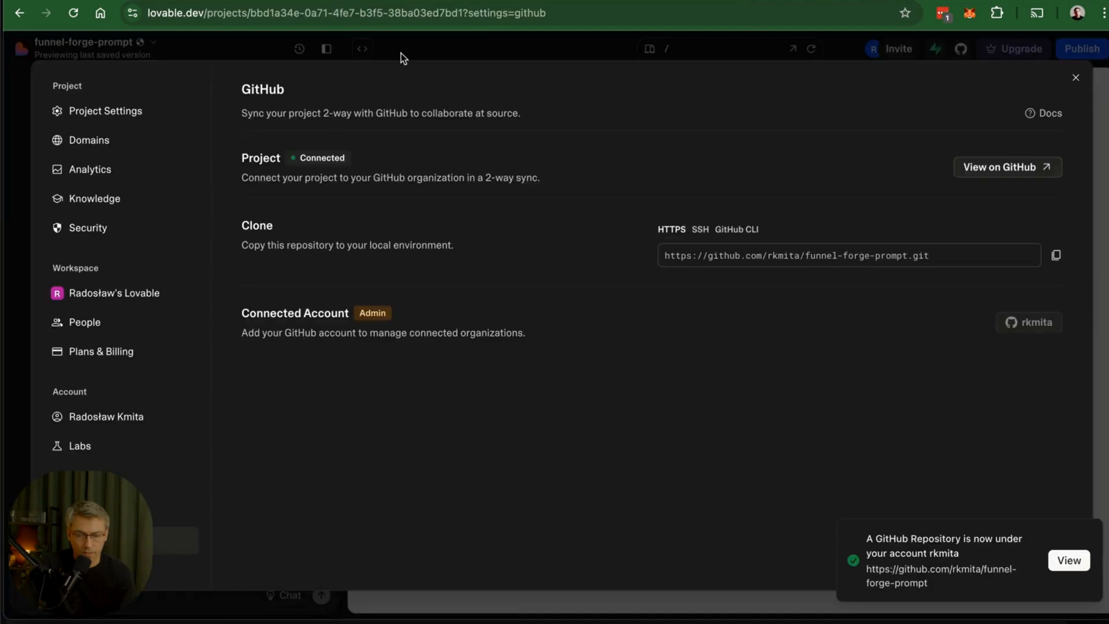
Begin setup for funnel-forge-prompt, deploying branch main to funnel-forge-prompt.pages.dev
click(401, 53)
scroll(321, 208, up, 5)
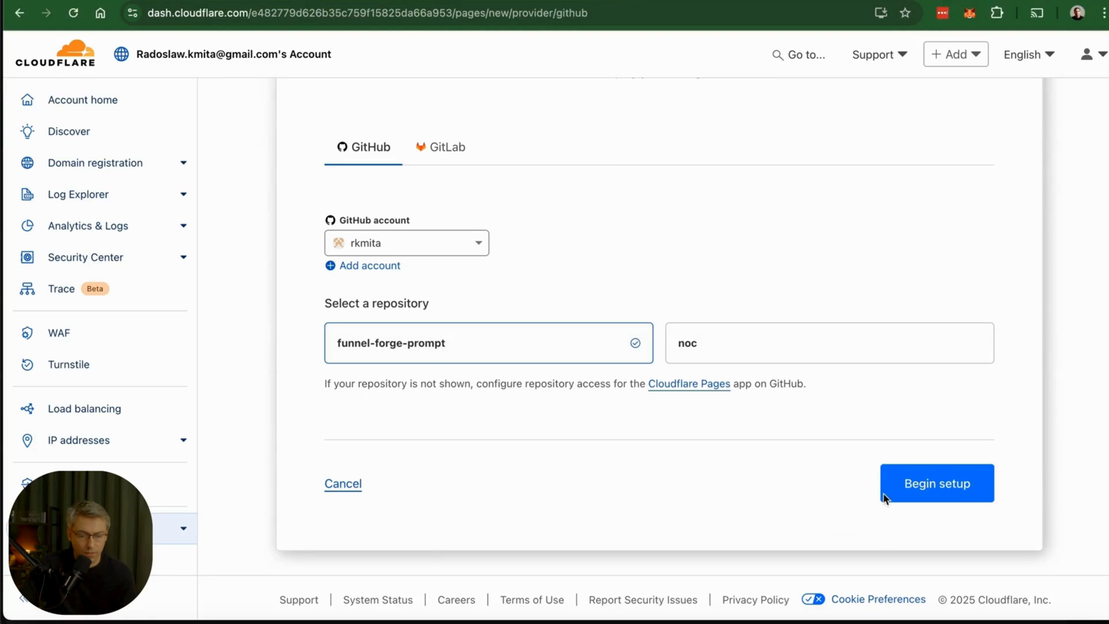
click(901, 484)
scroll(821, 372, down, 9)
scroll(821, 373, up, 5)
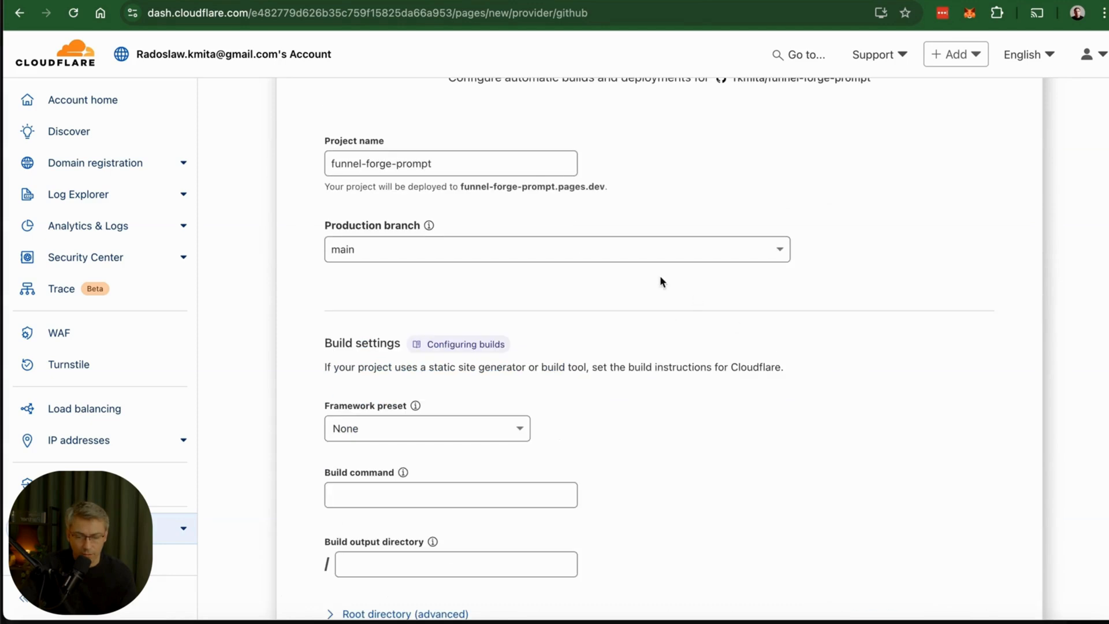
scroll(660, 278, down, 3)
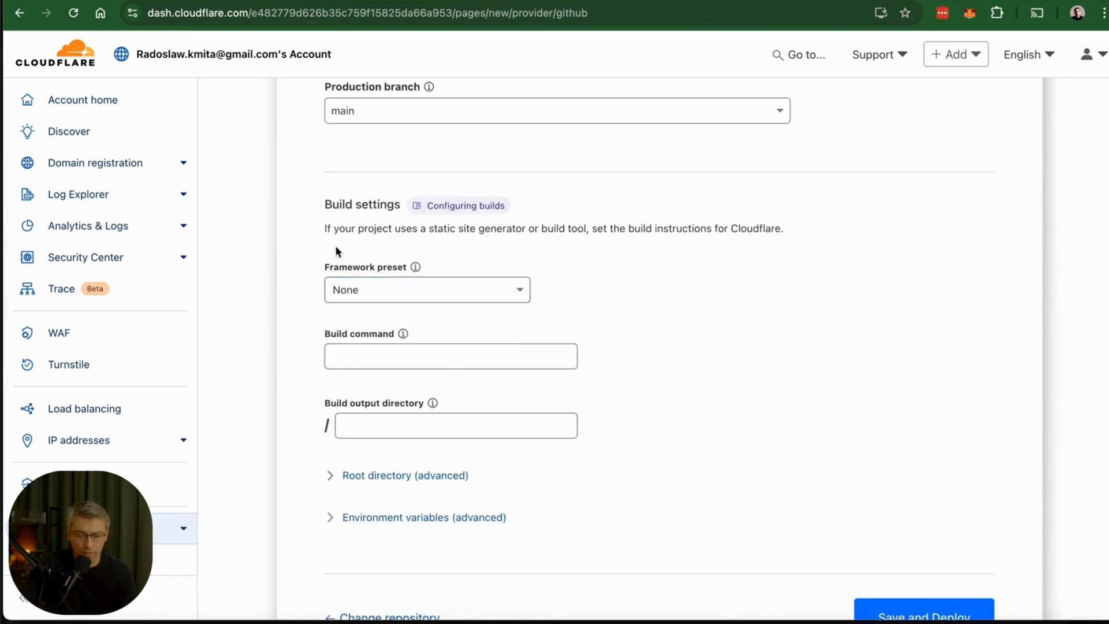
scroll(336, 251, up, 3)
Check the still-empty Build command and Build output directory fields, comparing with the GitHub and Lovable tabs
click(572, 472)
scroll(572, 473, down, 3)
click(576, 446)
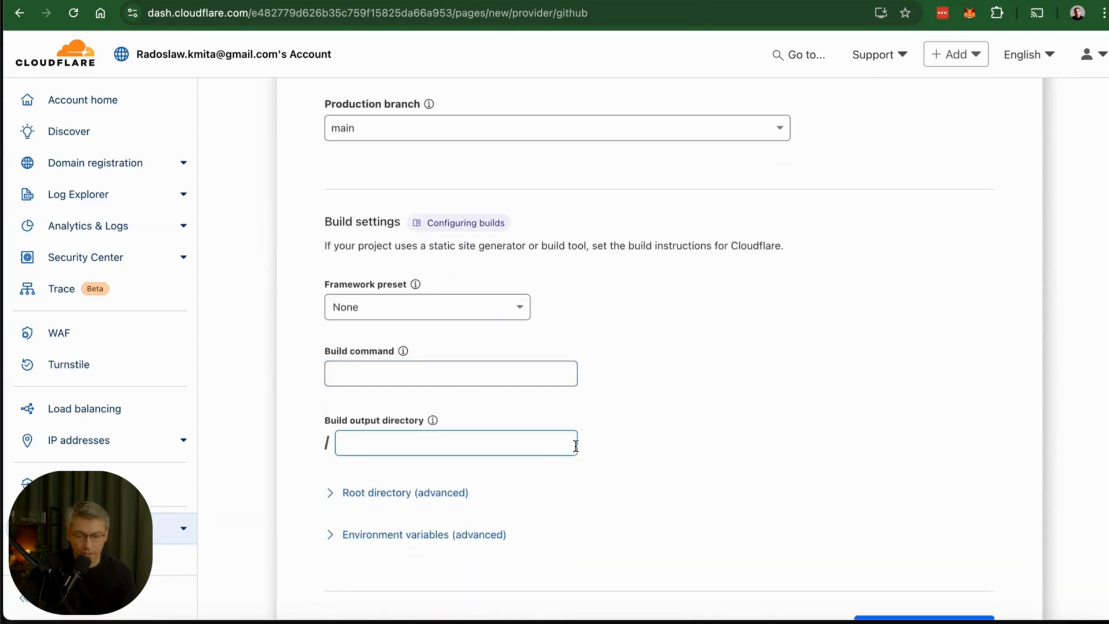
click(757, 1)
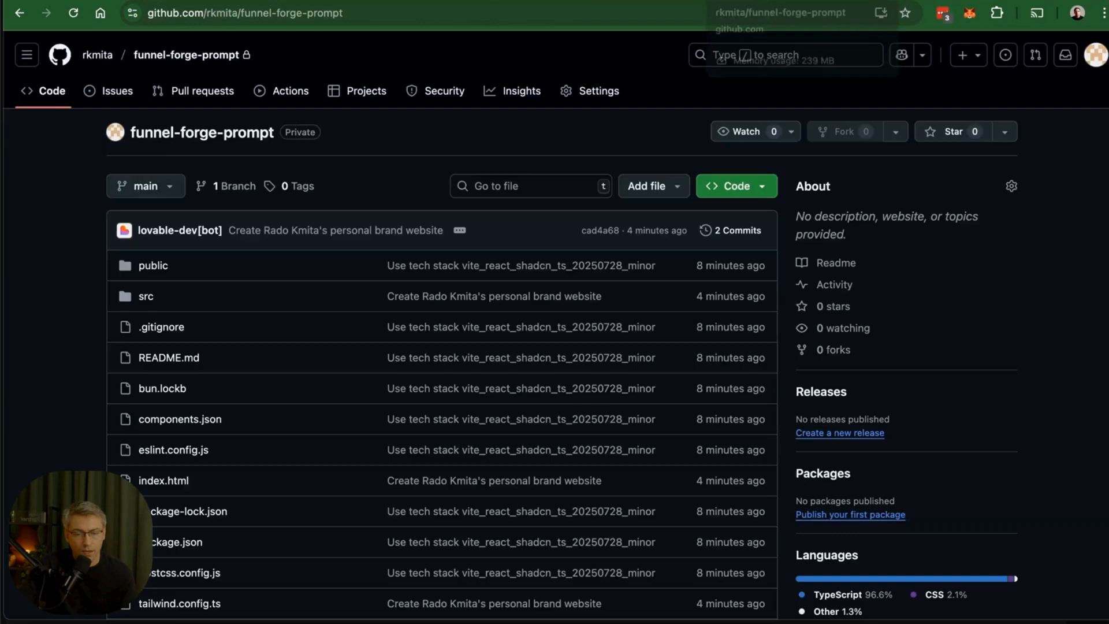
click(820, 0)
click(882, 1)
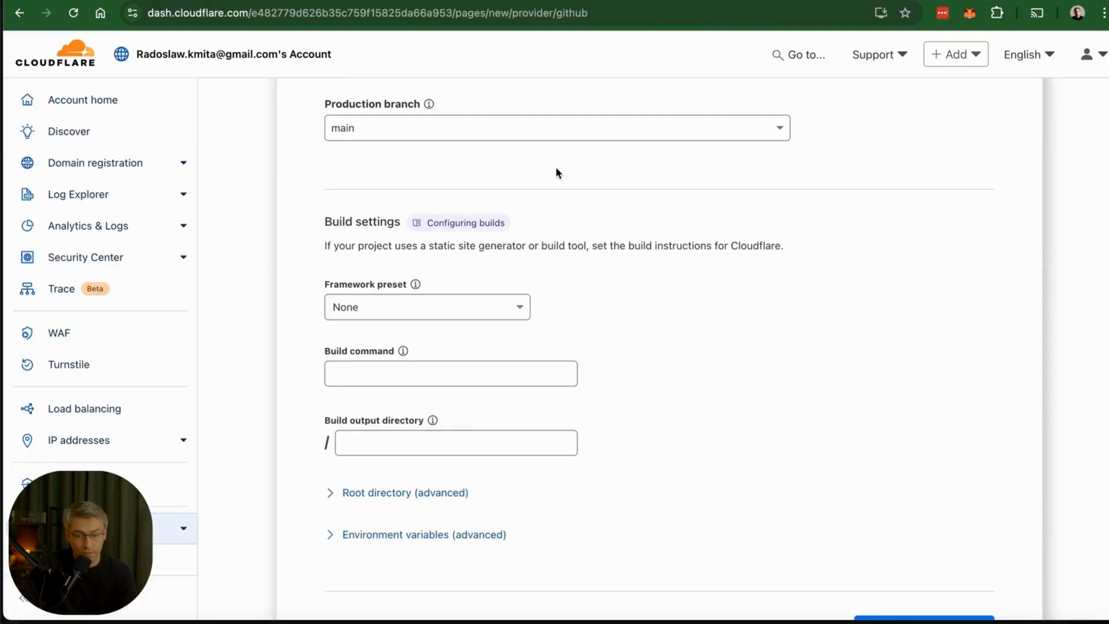
Put Lovable in Chat mode, paste the Cloudflare build settings, and grab the Framework preset label
key(super+a)
click(329, 1)
scroll(268, 166, down, 10)
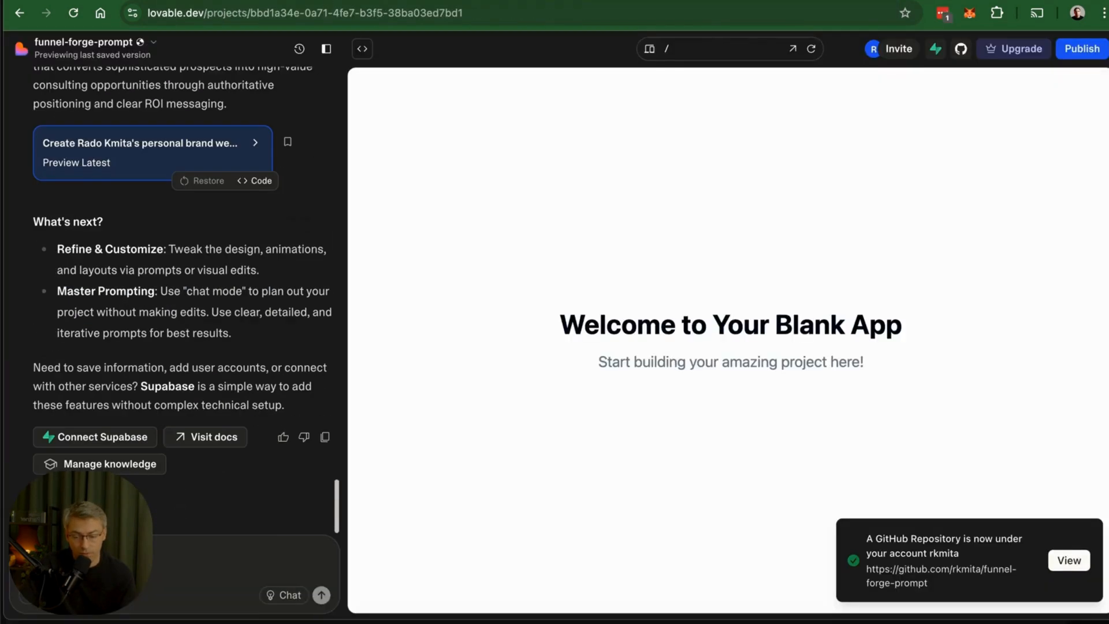
click(284, 595)
key(super+v)
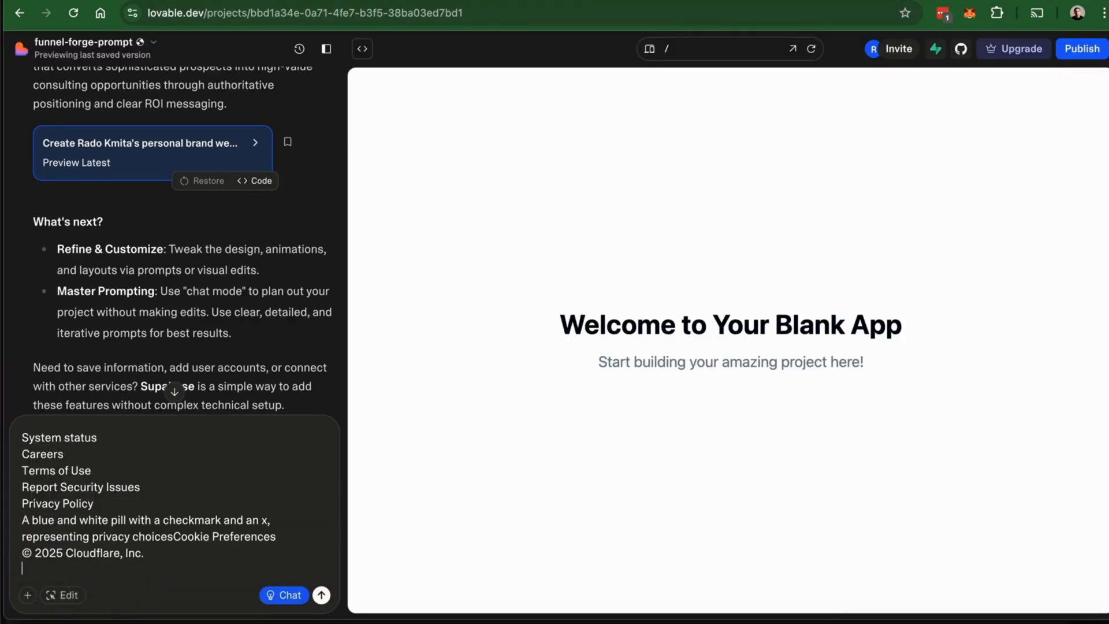
key(ctrl+Tab)
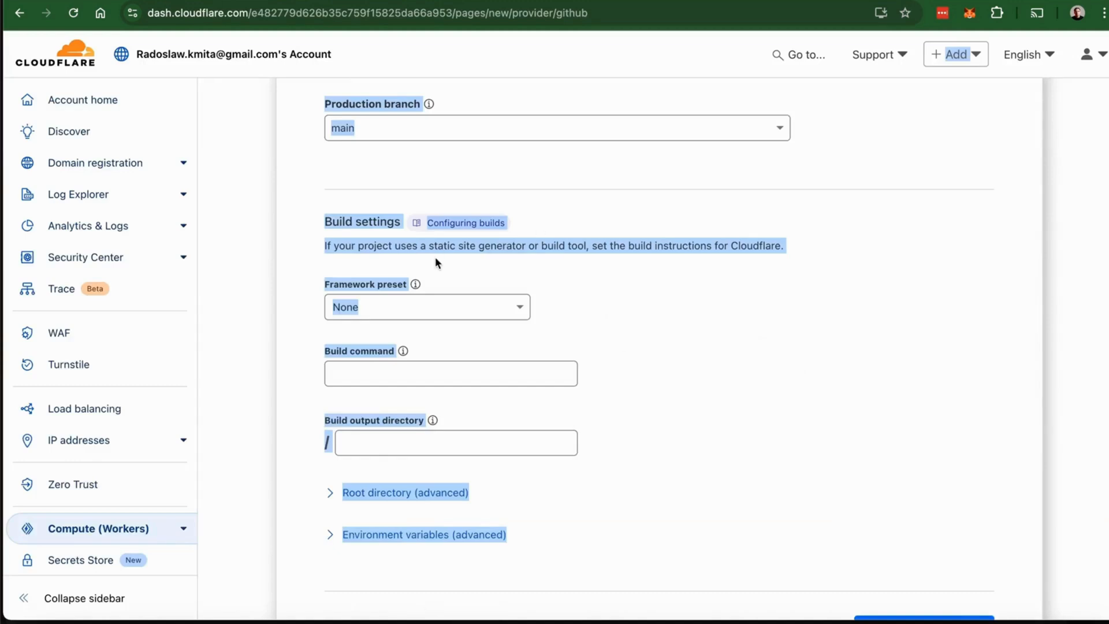
click(370, 225)
triple_click(435, 282)
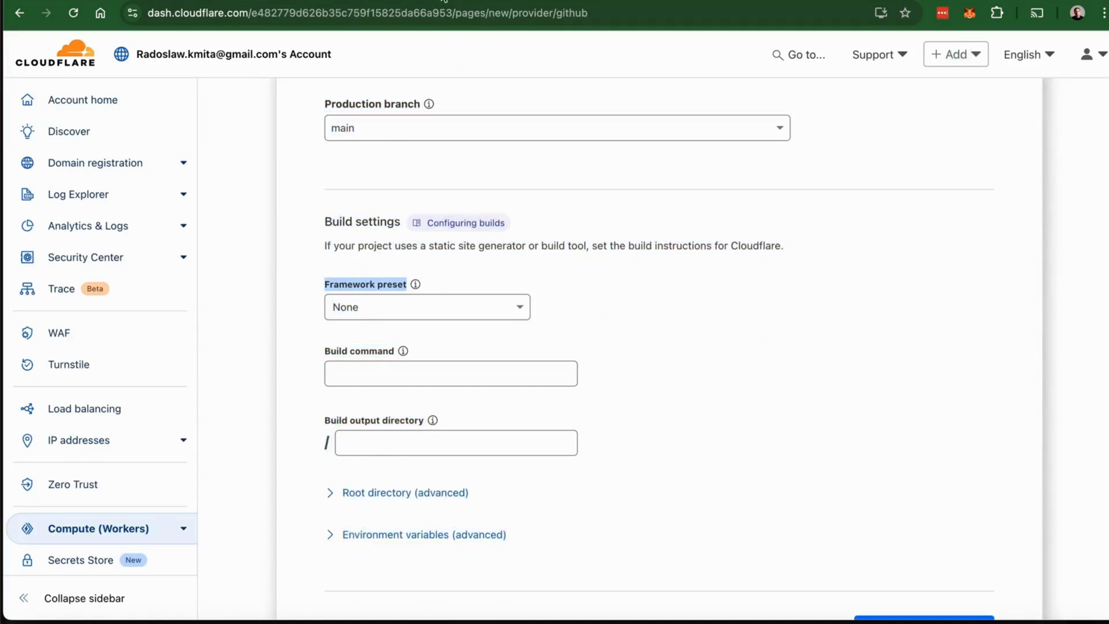
Ask Lovable 'what Framework preset is it?' and mark its Vite + React answer
click(345, 1)
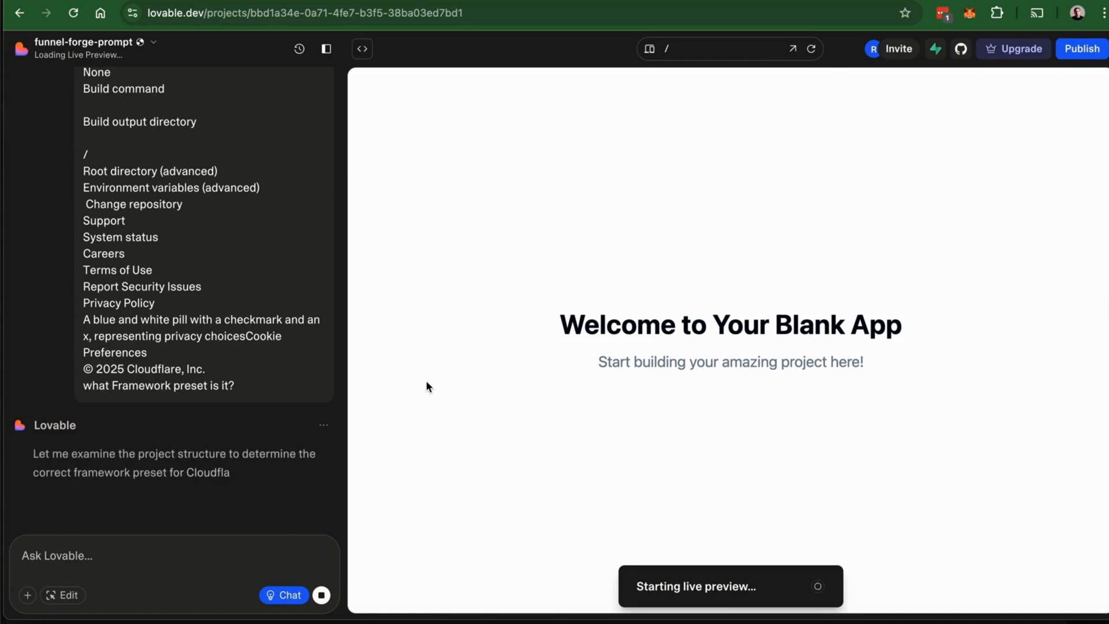
scroll(213, 459, down, 5)
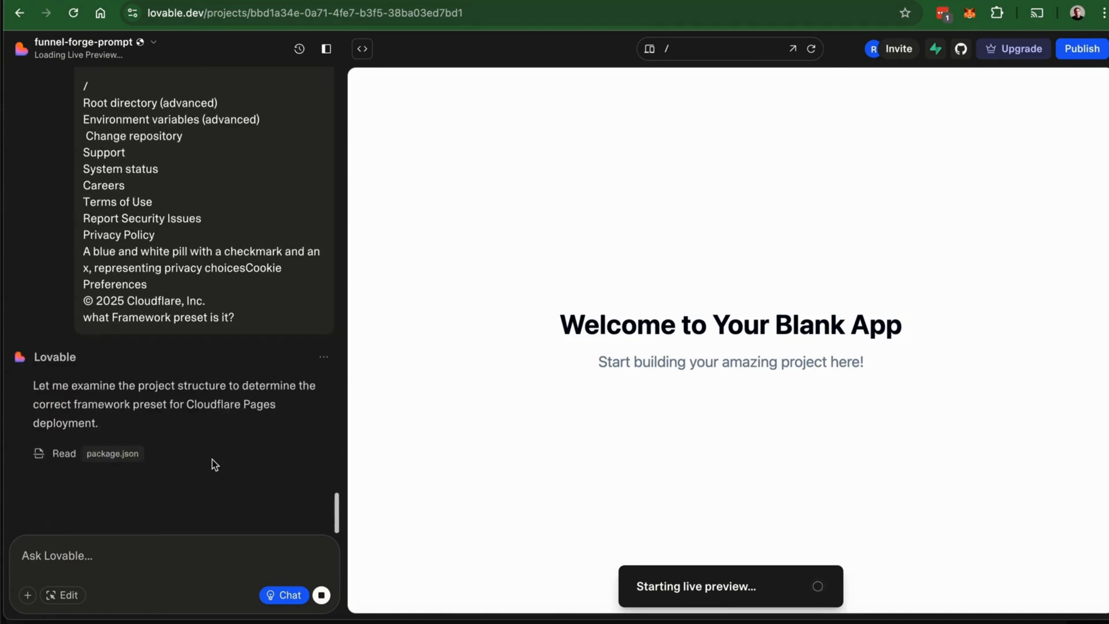
drag(135, 287, 227, 286)
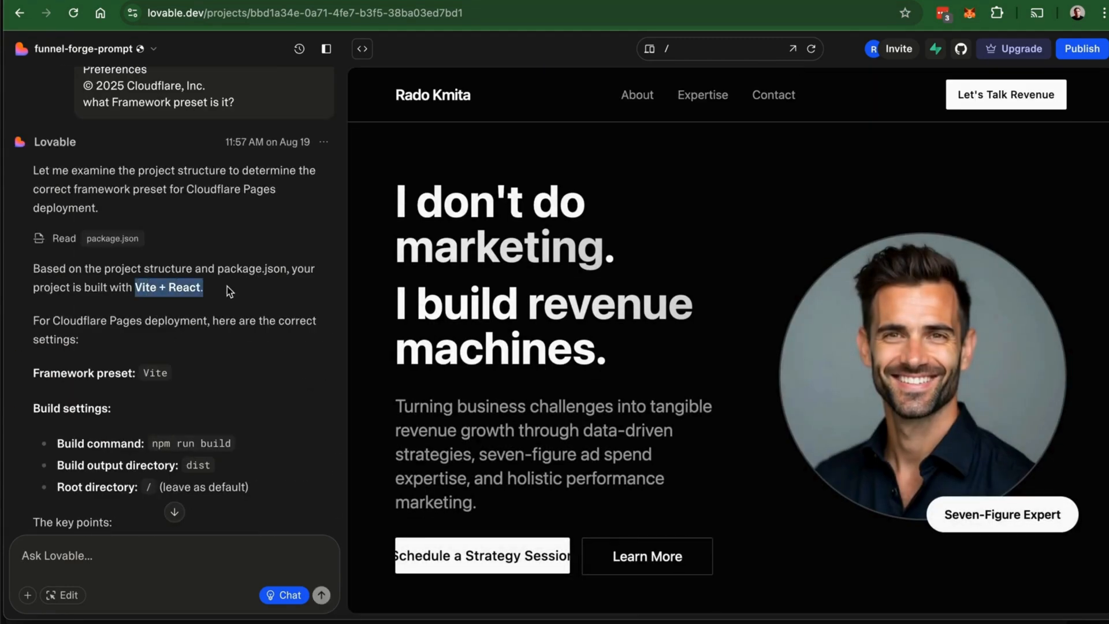
key(ctrl+Tab)
Choose the React (Vite) preset, filling in npm run build and dist, then save and deploy
click(432, 310)
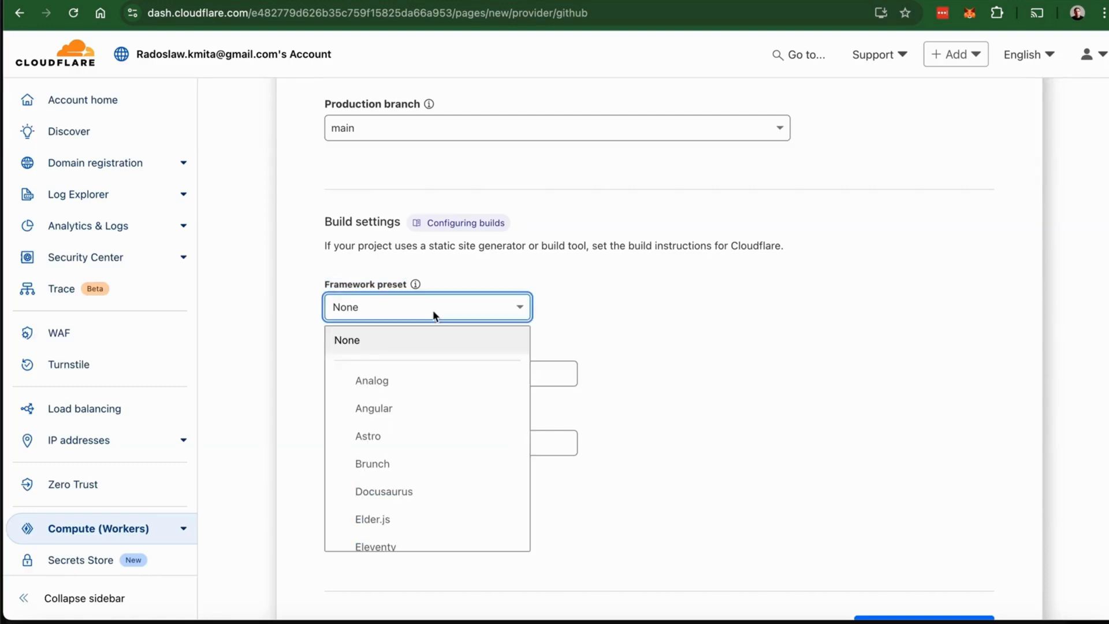
scroll(398, 505, down, 15)
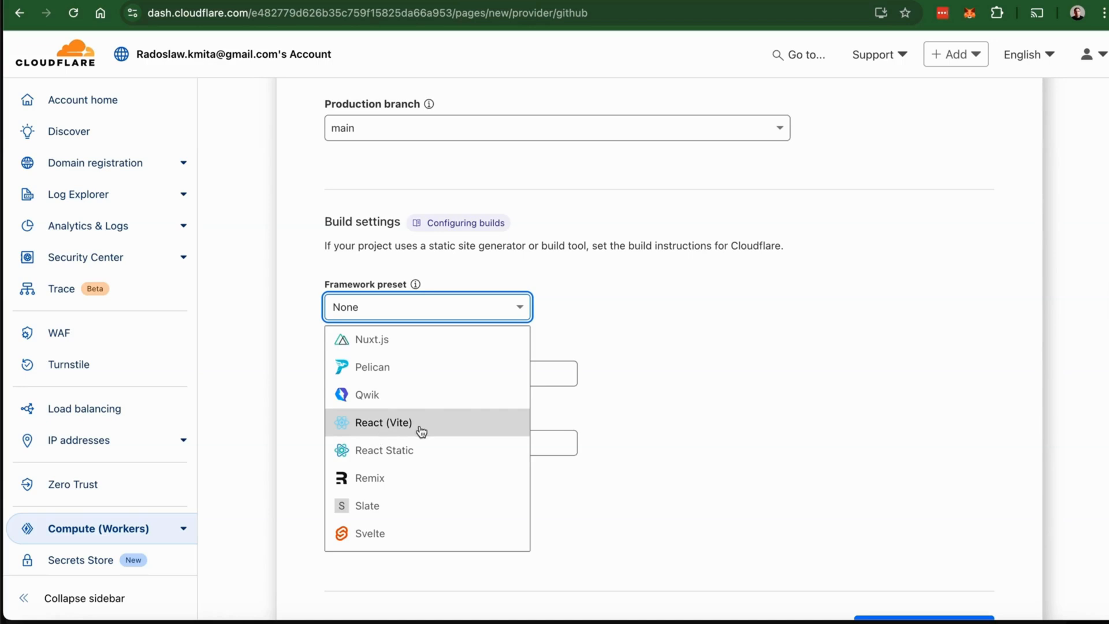
click(420, 431)
scroll(825, 243, down, 3)
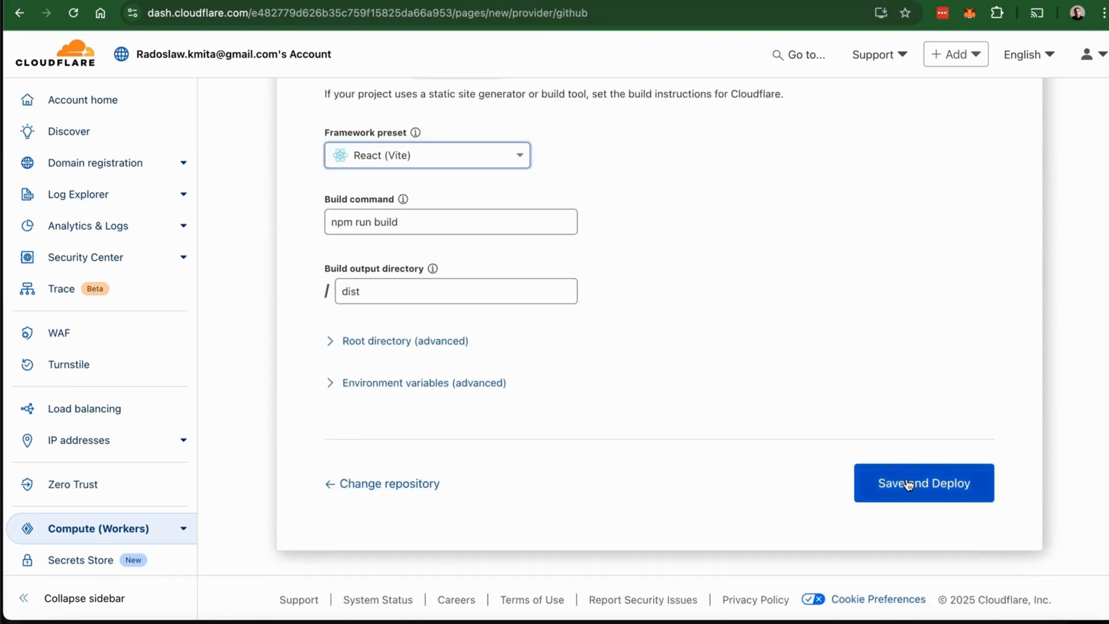
click(909, 484)
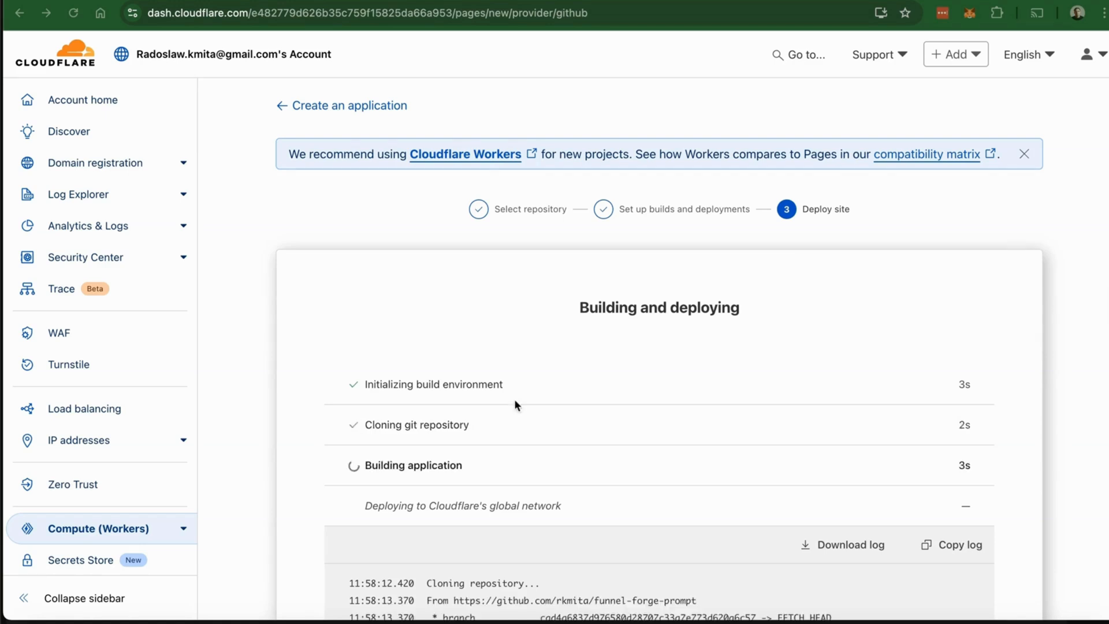
Review the failed build log ending in the frozen bun lockfile error and copy the full log
scroll(439, 301, down, 3)
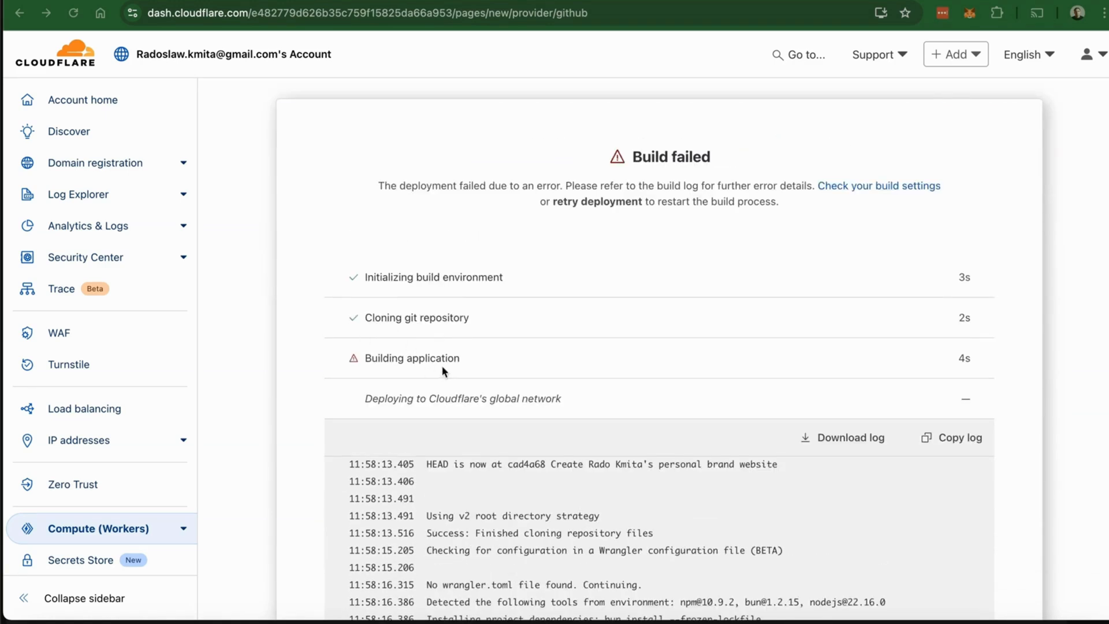
scroll(433, 366, down, 5)
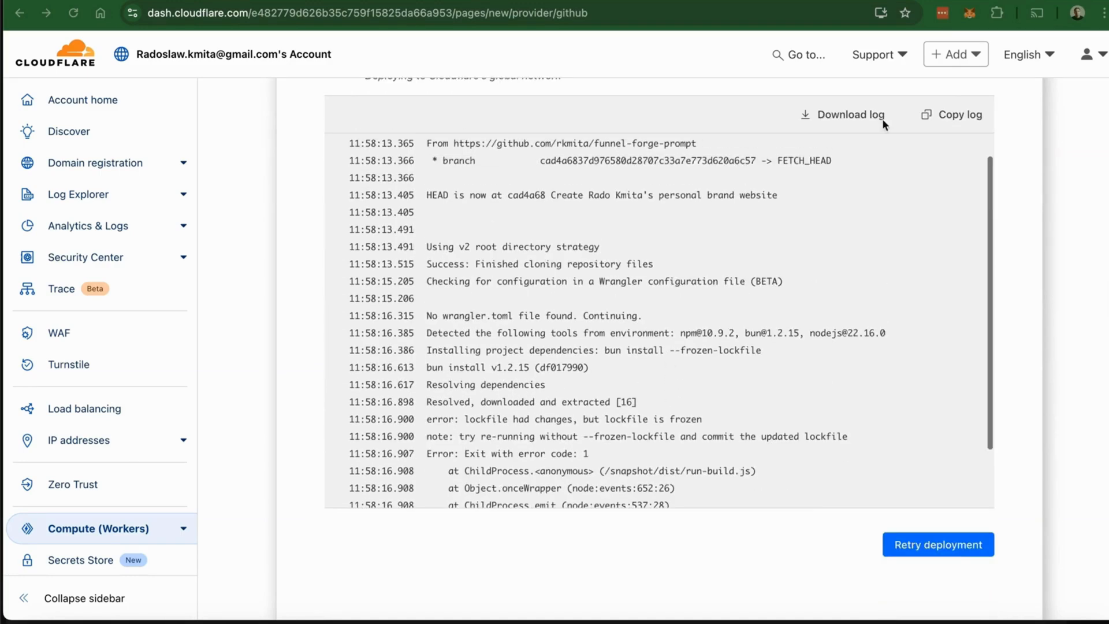
scroll(629, 283, up, 3)
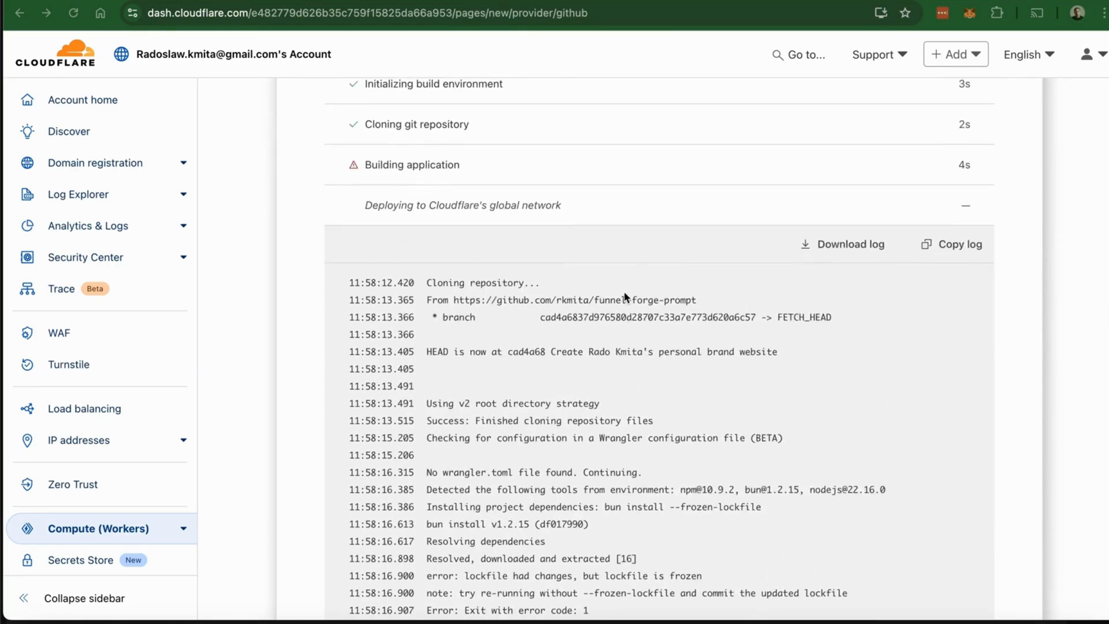
scroll(628, 325, up, 1)
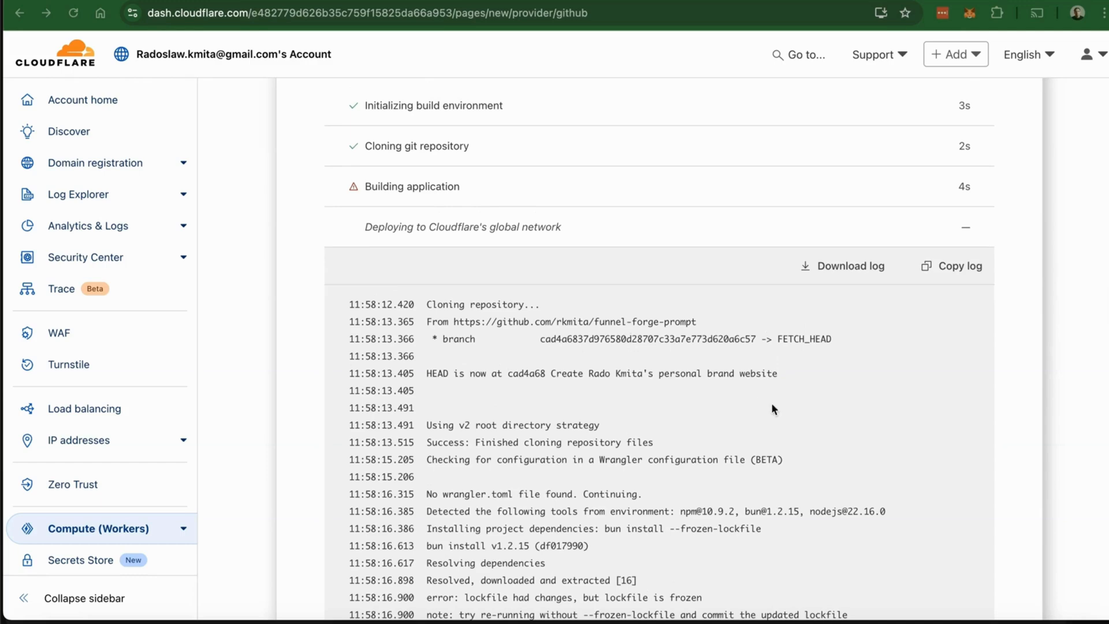
scroll(773, 409, down, 1)
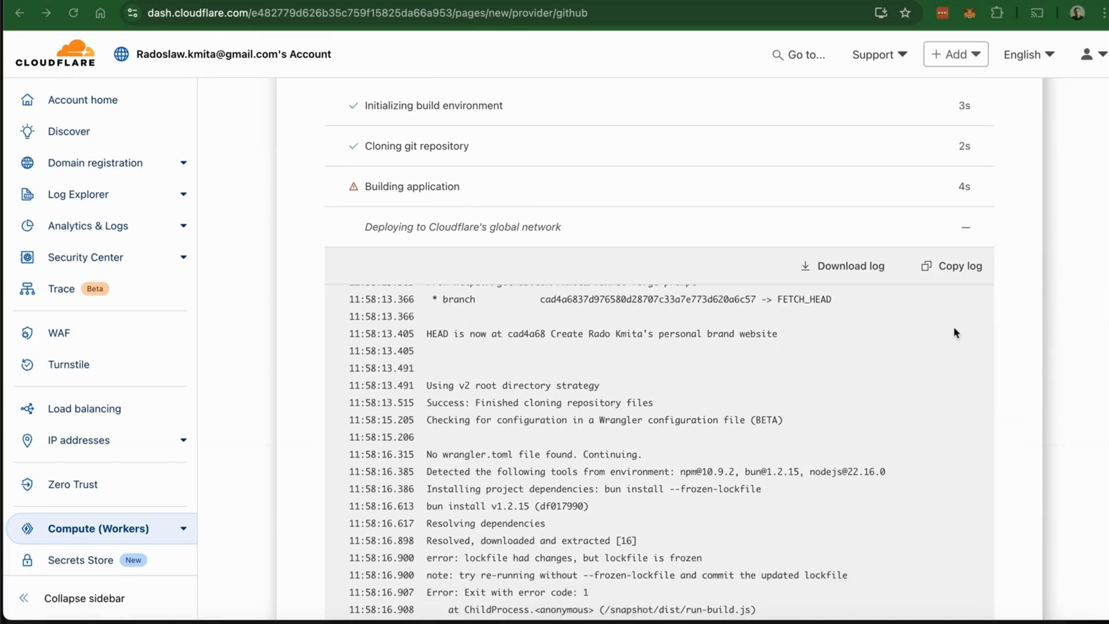
click(956, 266)
scroll(754, 454, down, 1)
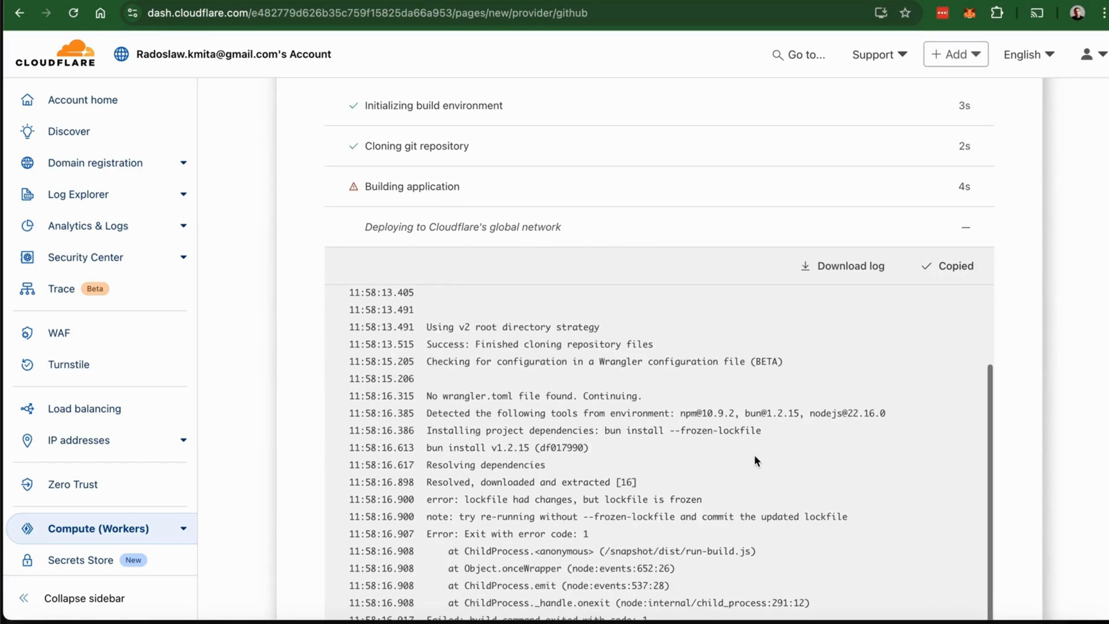
scroll(755, 455, down, 5)
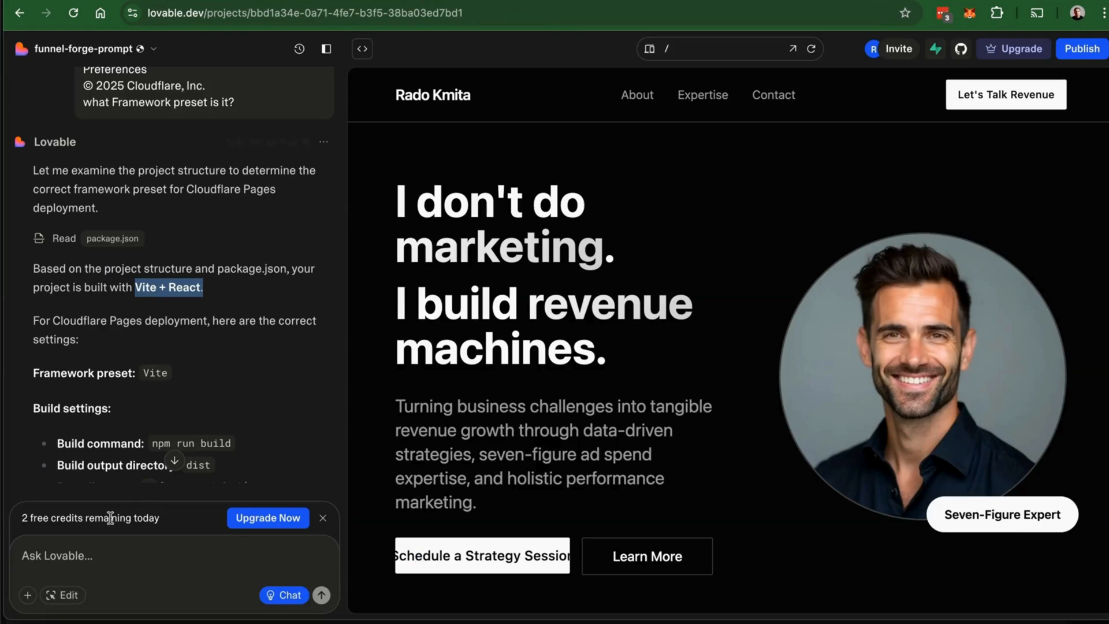
click(95, 556)
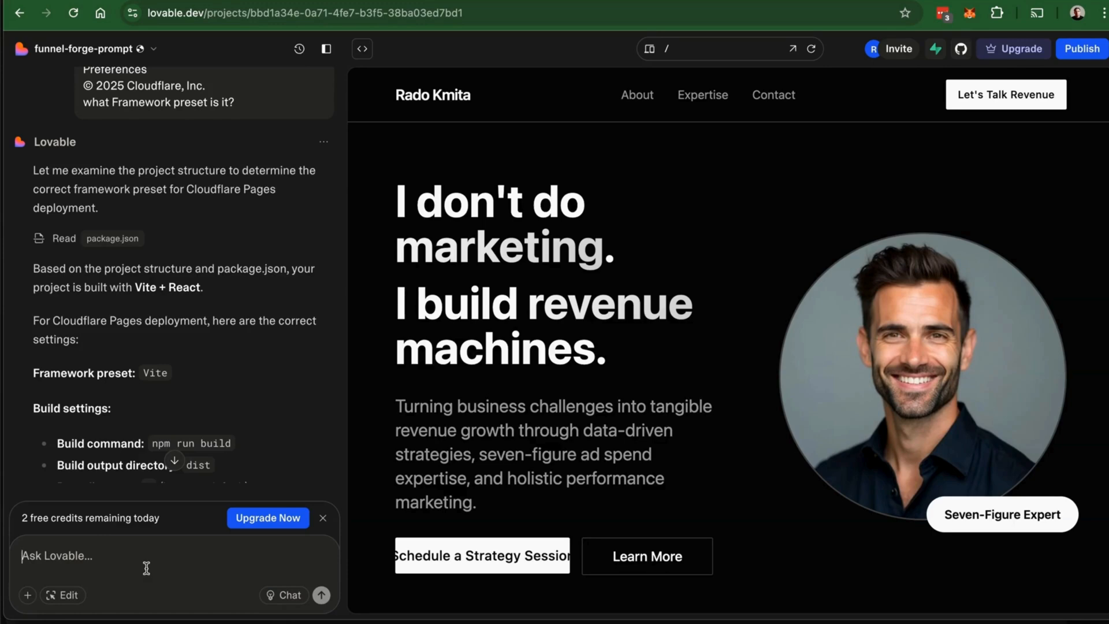
Send Lovable 'I've got an error when deploy to' followed by the pasted build log
text(I've got an error)
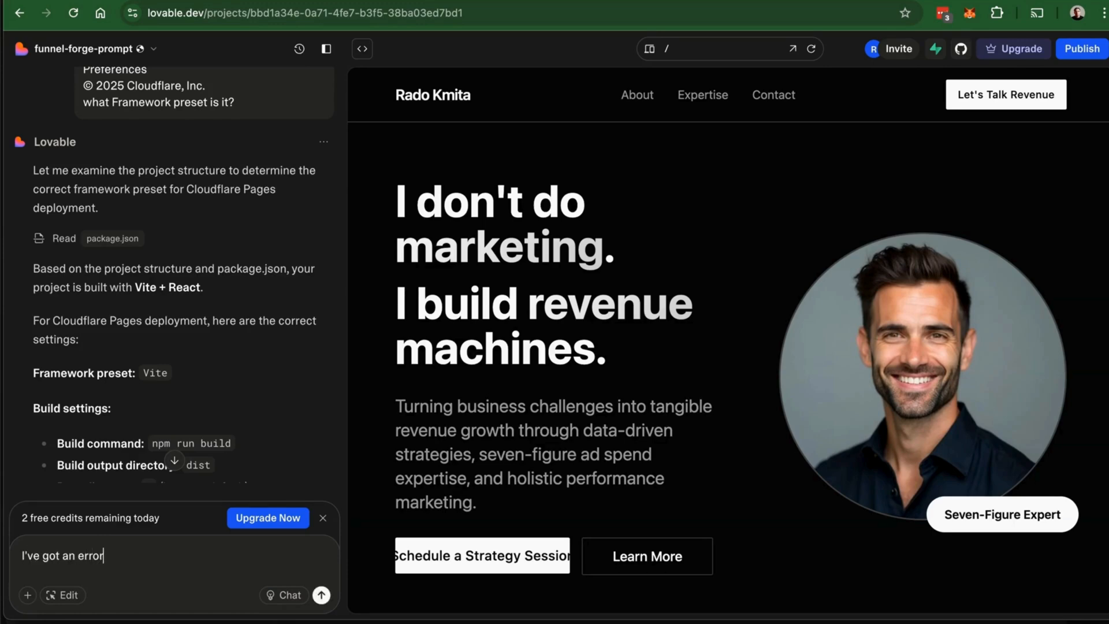
text( when deploy to)
key(ctrl+v)
key(Return)
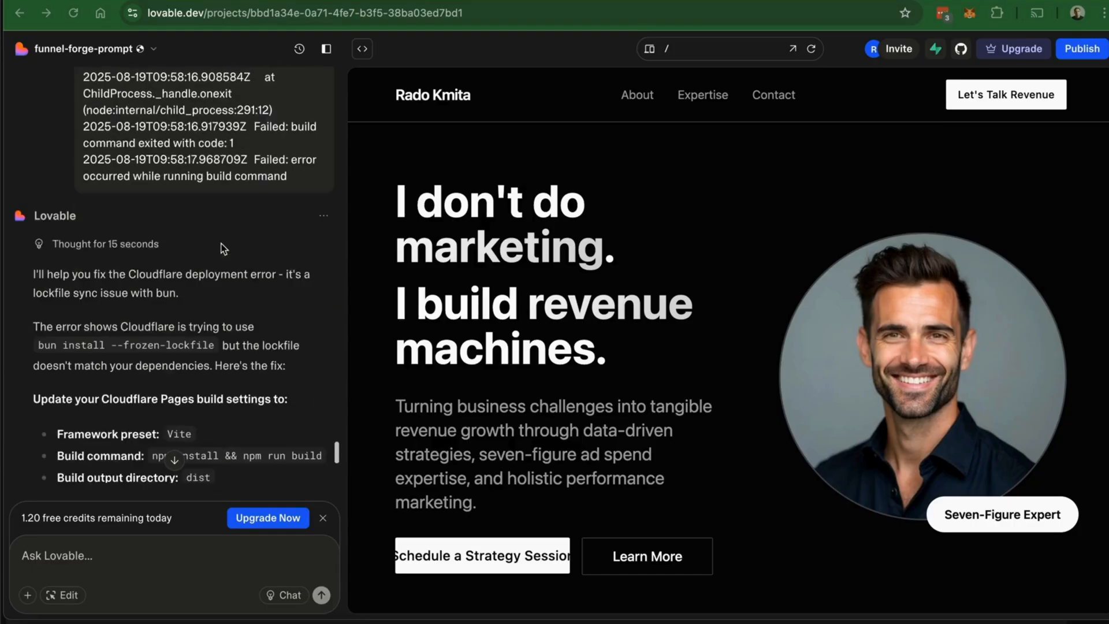
Read Lovable's reply and select its suggested build command npm install && npm run build
scroll(224, 249, up, 5)
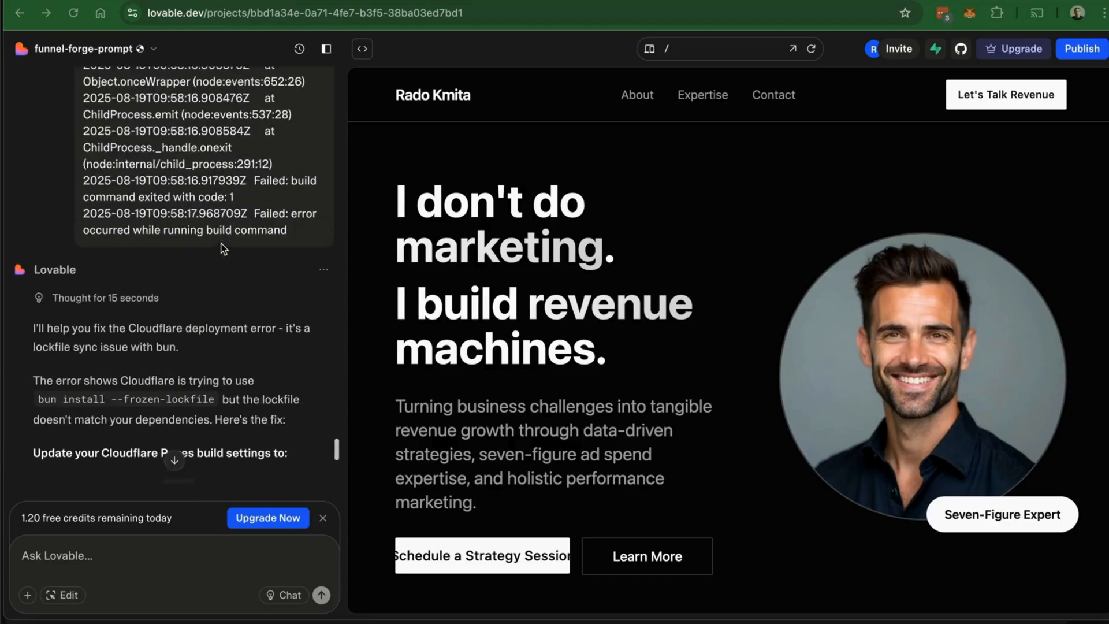
scroll(181, 315, down, 4)
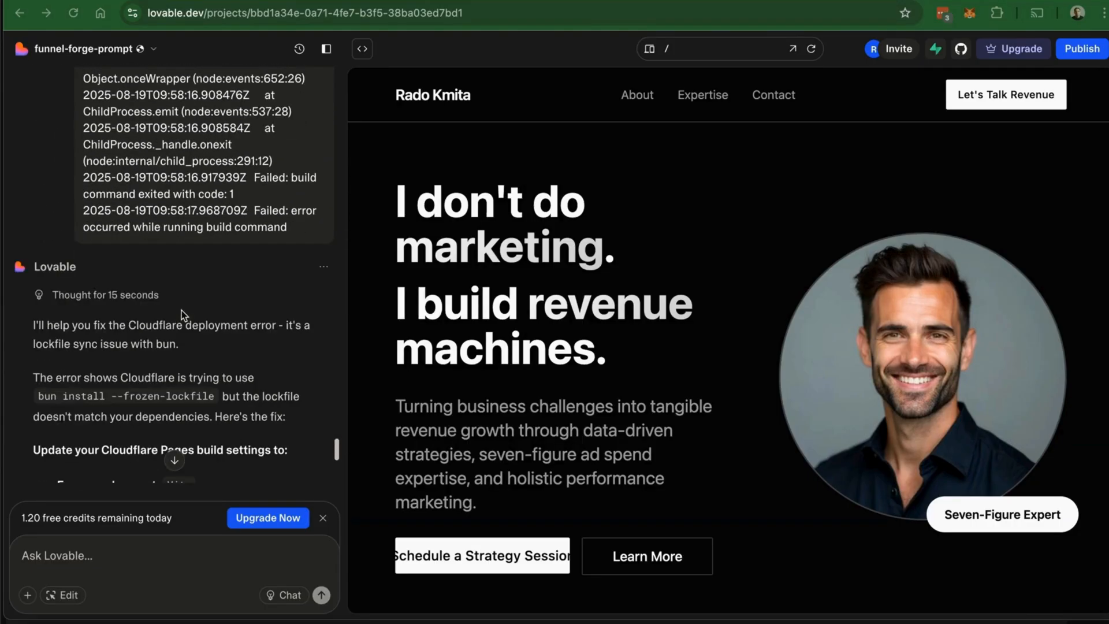
scroll(125, 304, down, 3)
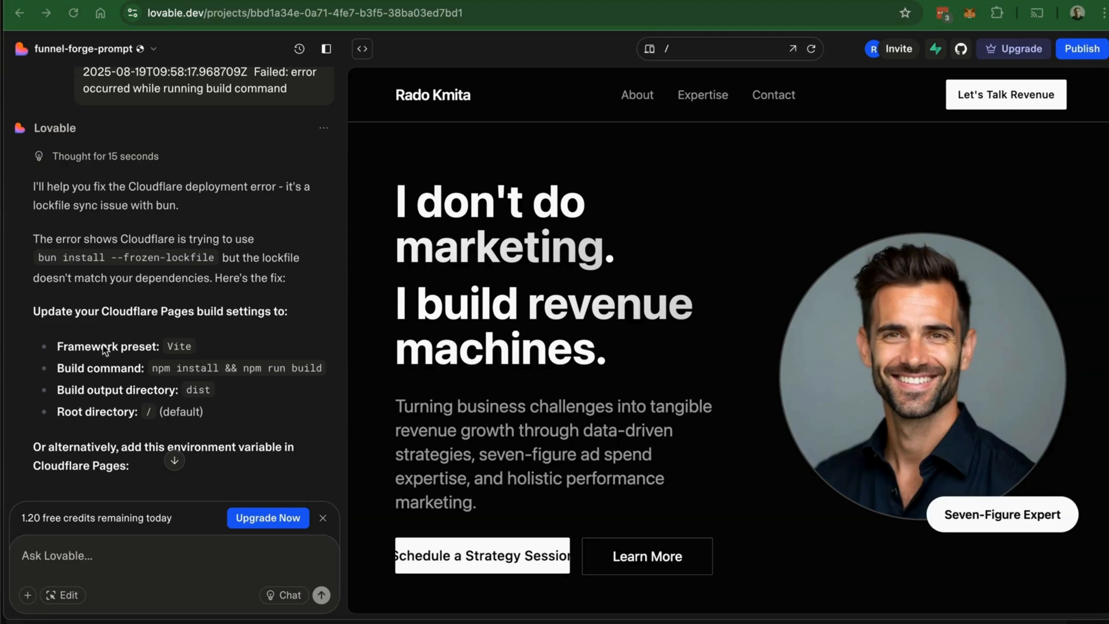
drag(148, 368, 322, 374)
key(super+c)
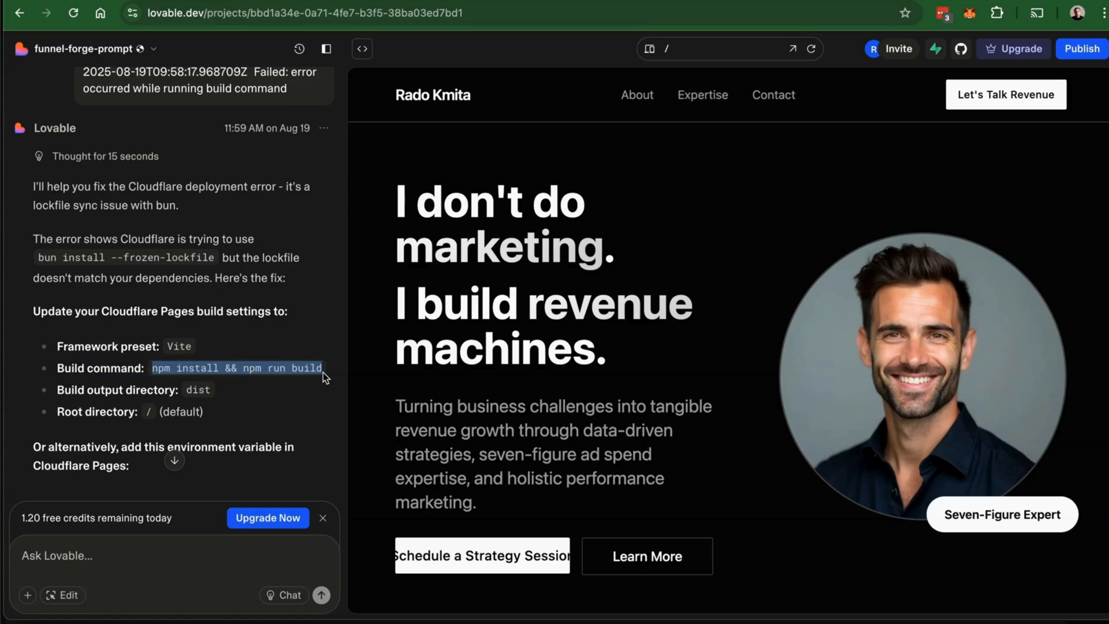
scroll(173, 278, down, 3)
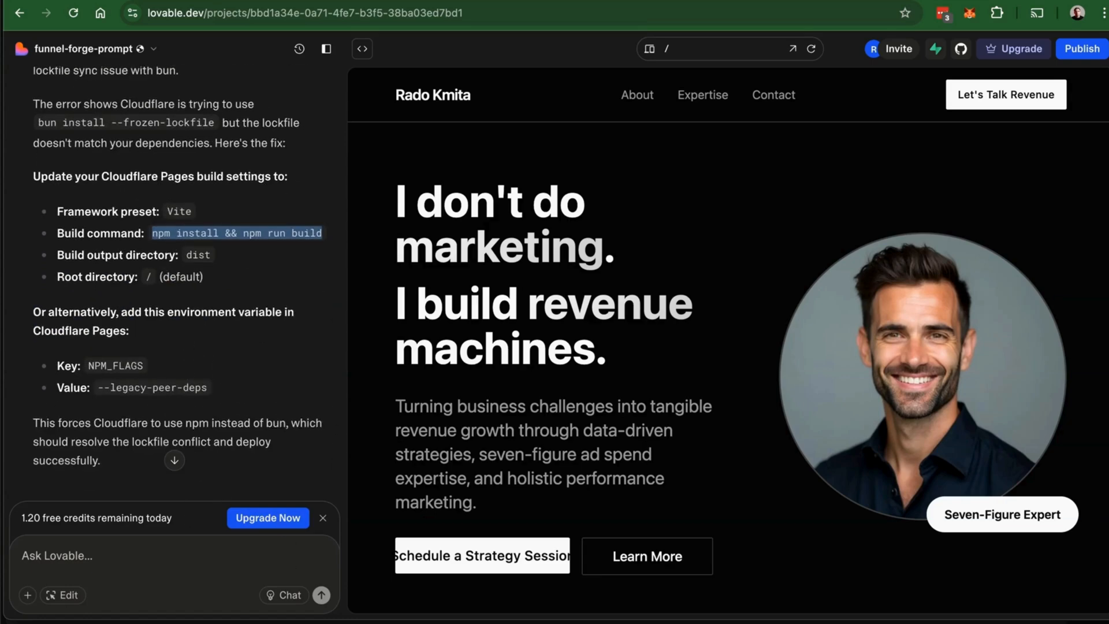
click(465, 107)
click(880, 1)
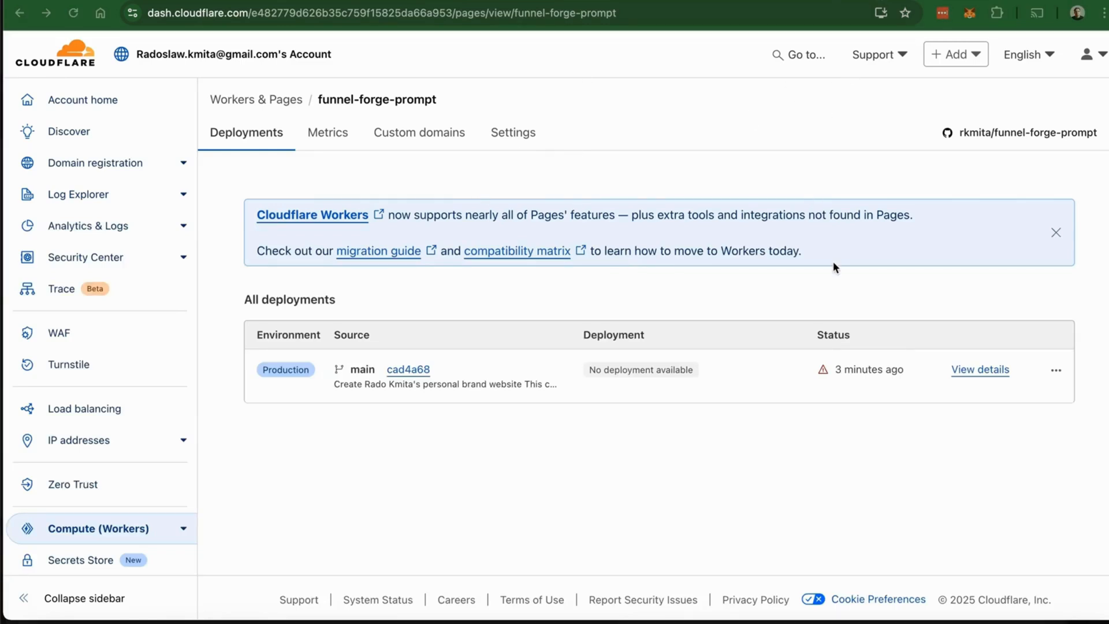
Change the production build command to npm install && npm run build and save the configuration
click(492, 132)
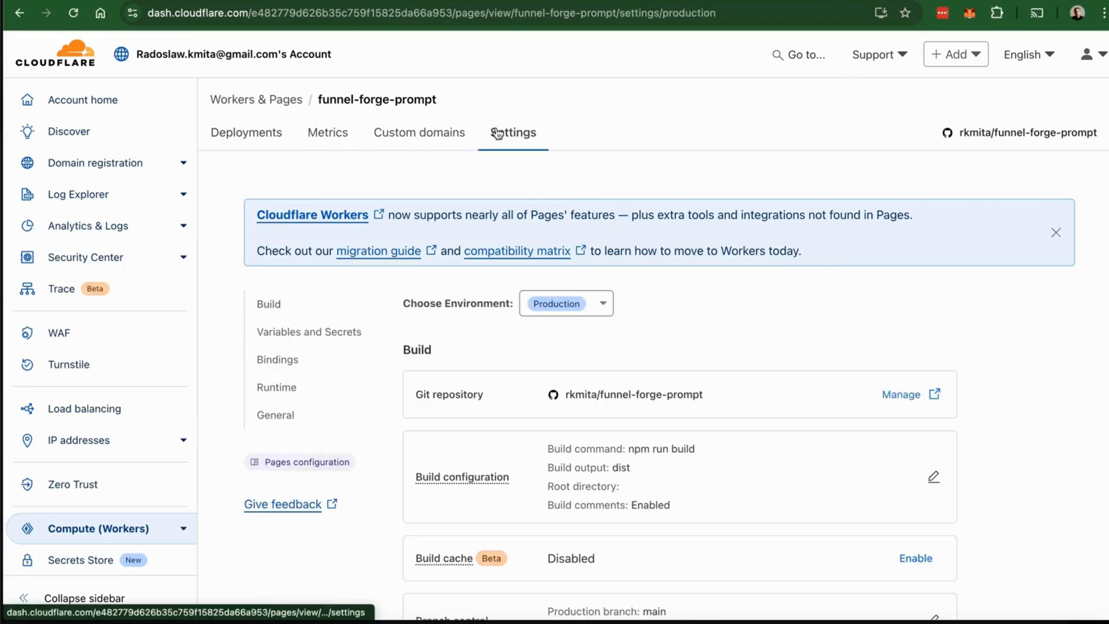
scroll(565, 400, down, 3)
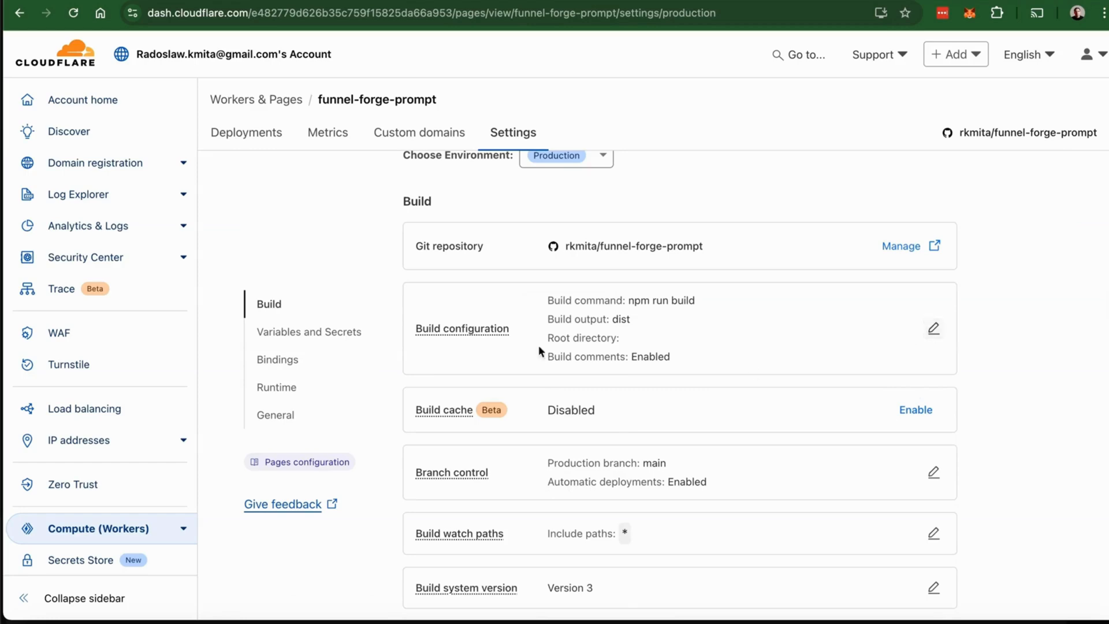
click(935, 333)
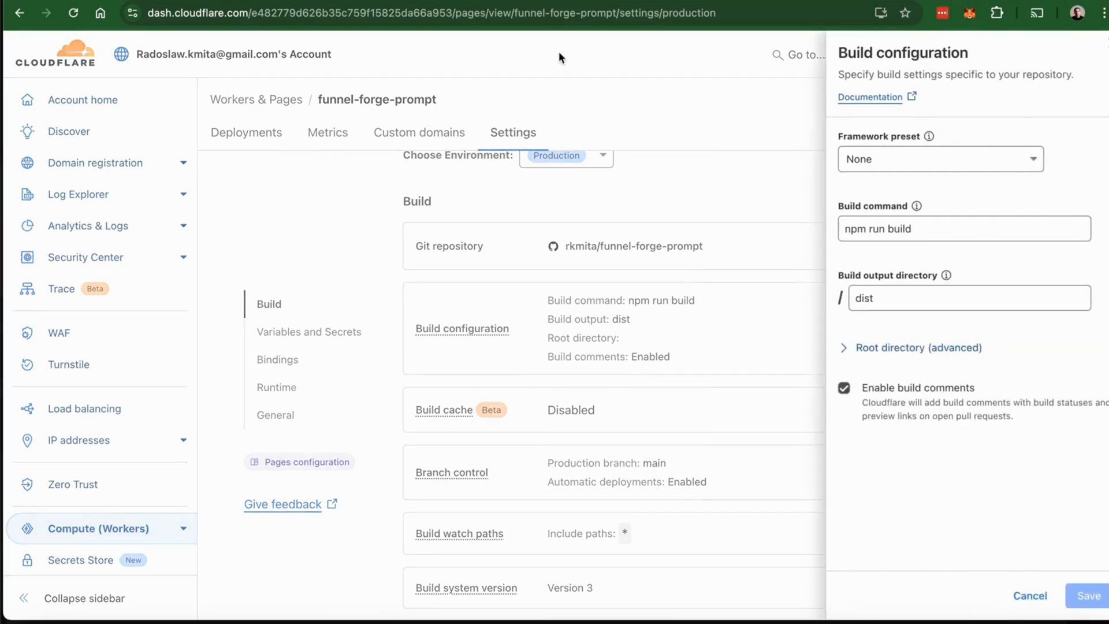
click(520, 1)
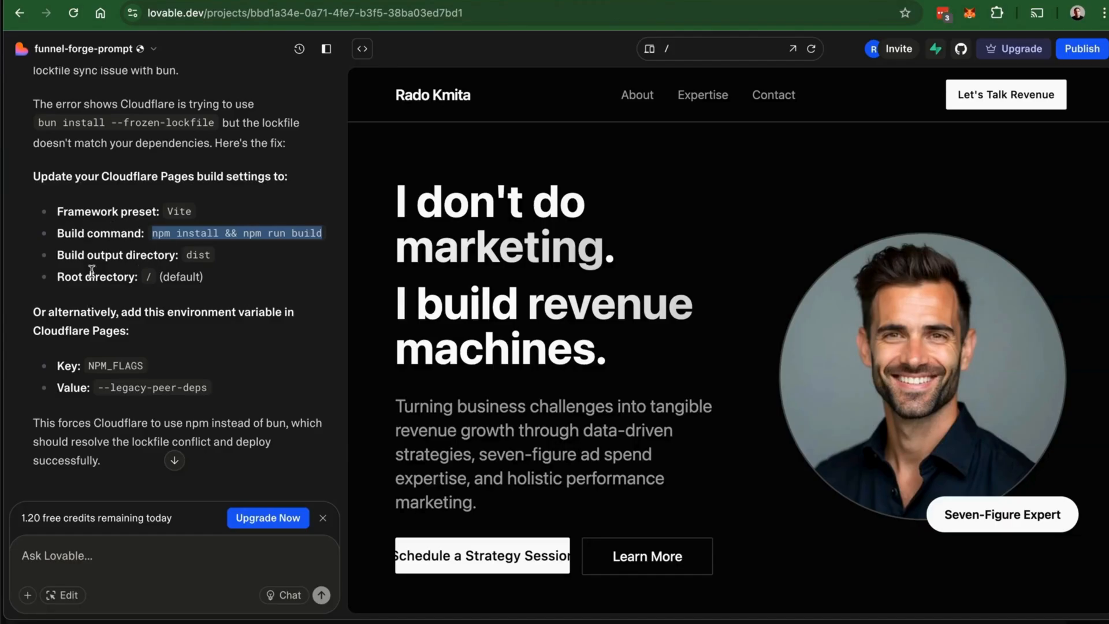
click(693, 0)
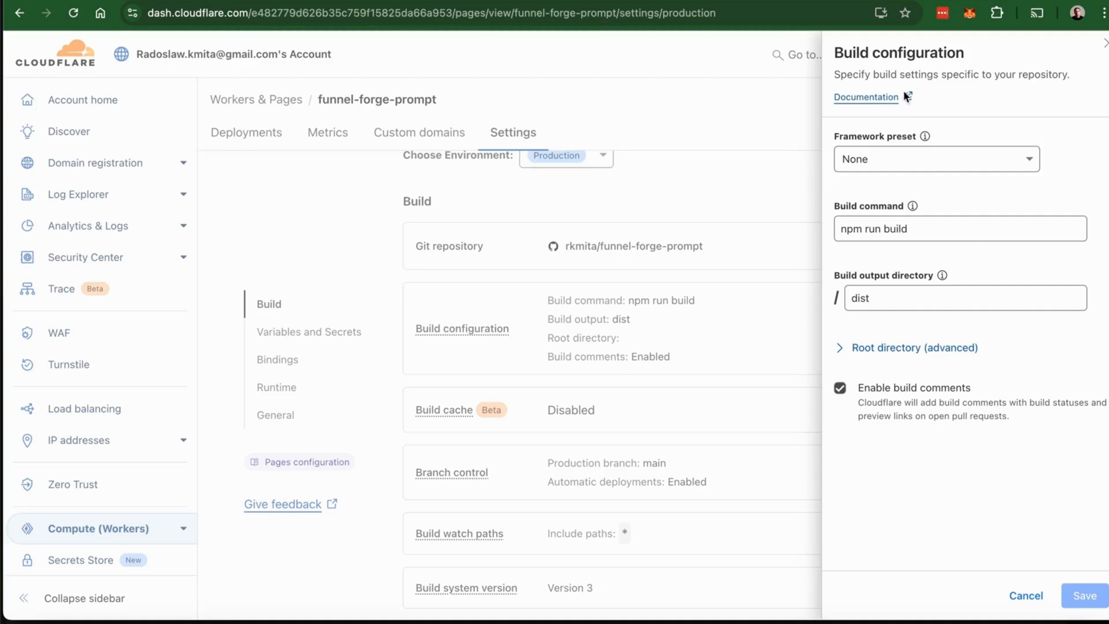
click(968, 228)
key(super+a)
key(super+v)
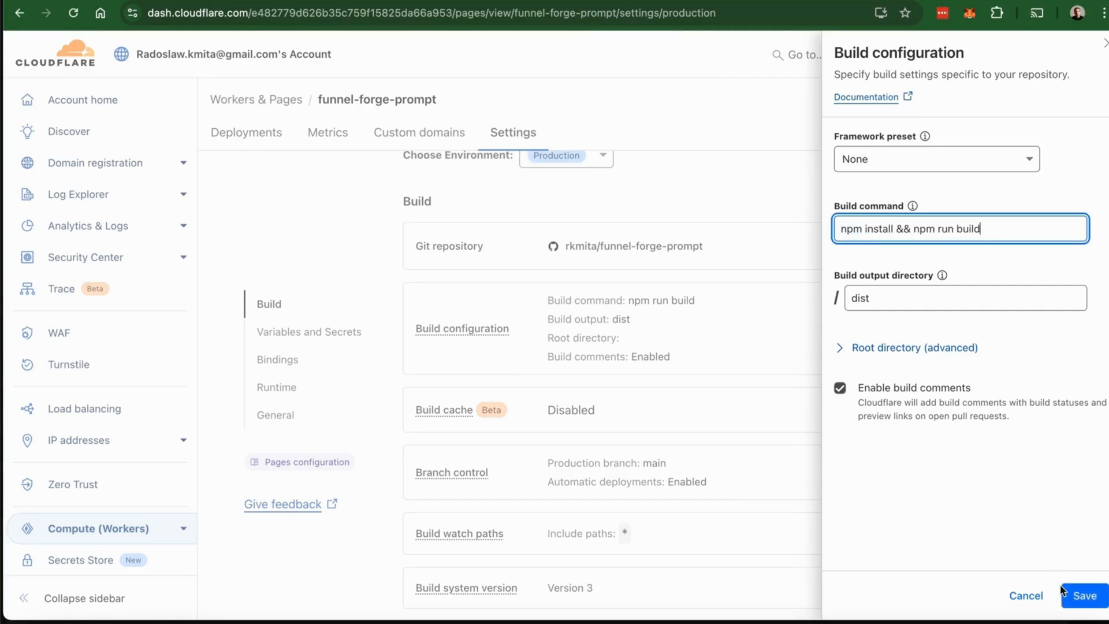
click(1064, 593)
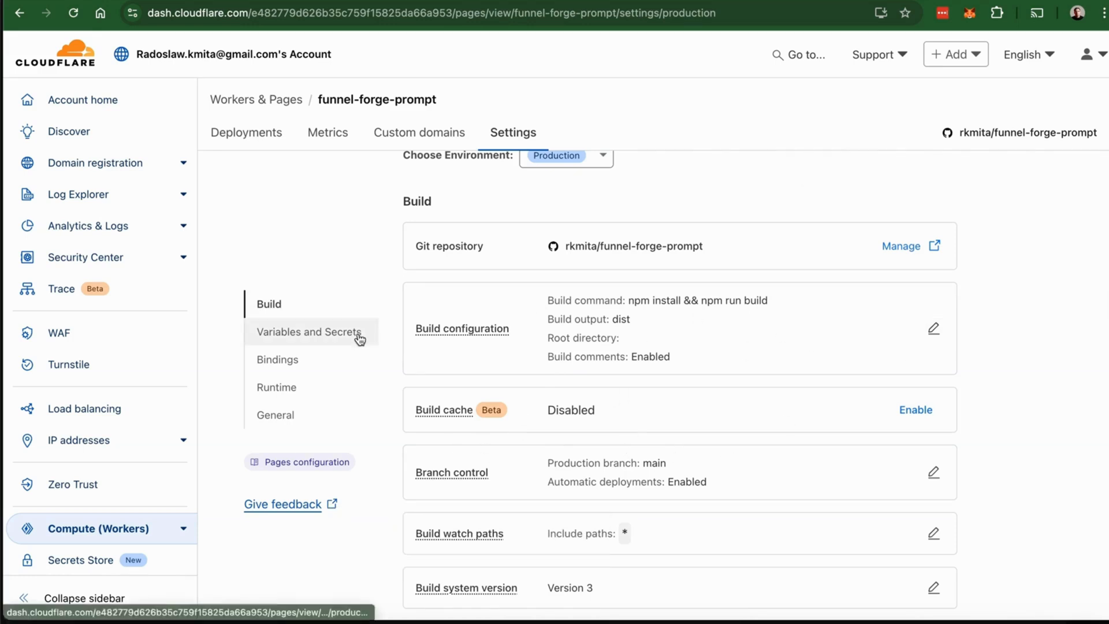
Cross-check the Lovable and GitHub tabs, then return to the saved Cloudflare build settings
click(280, 0)
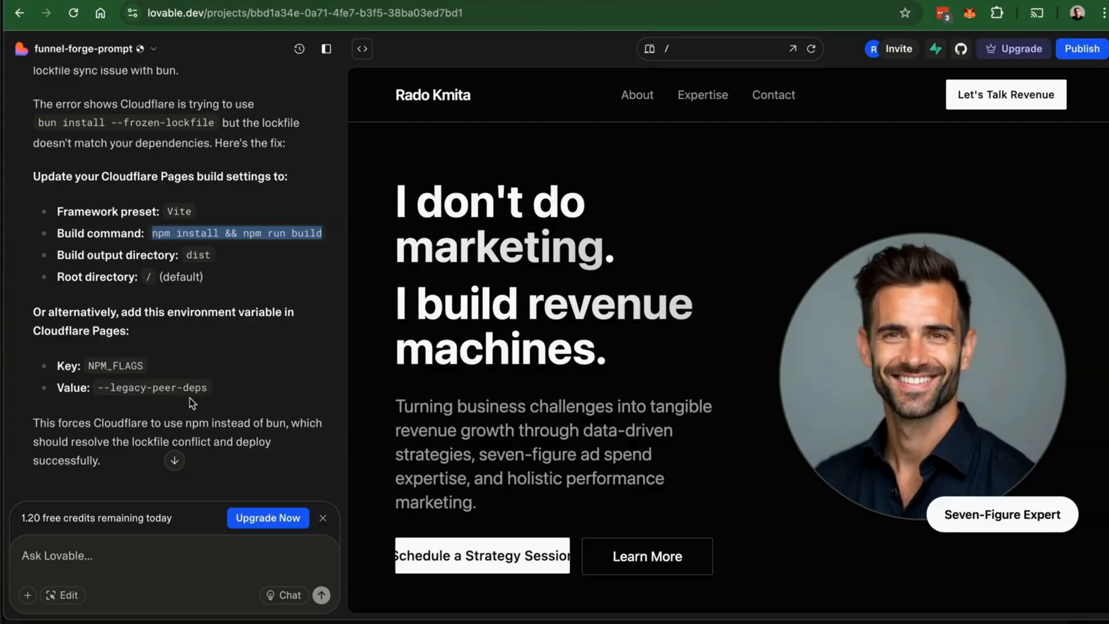
click(658, 2)
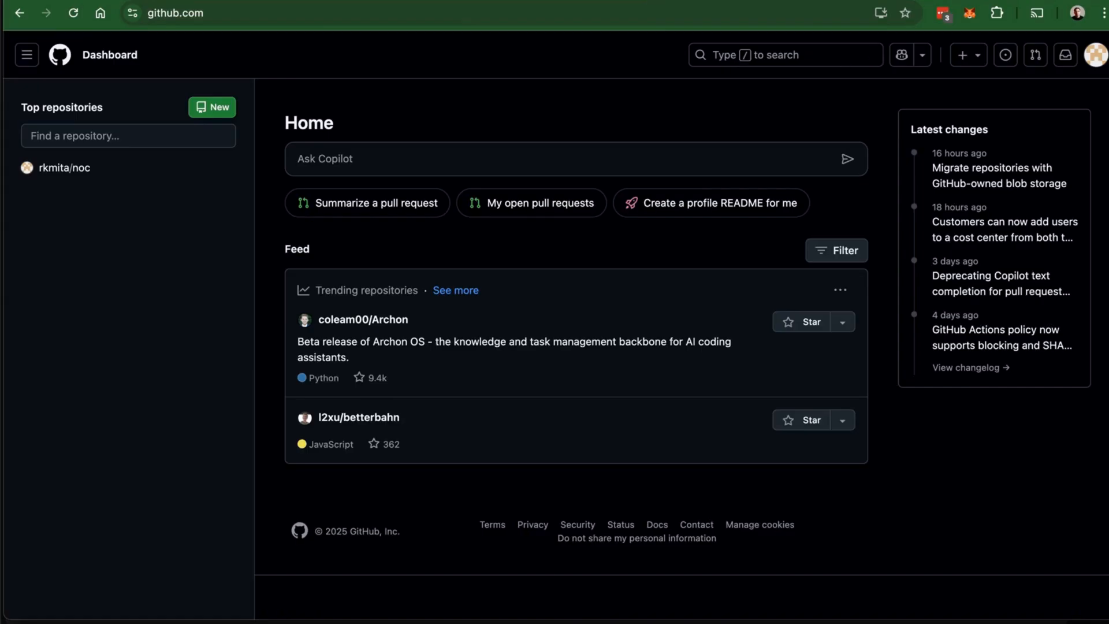
click(716, 1)
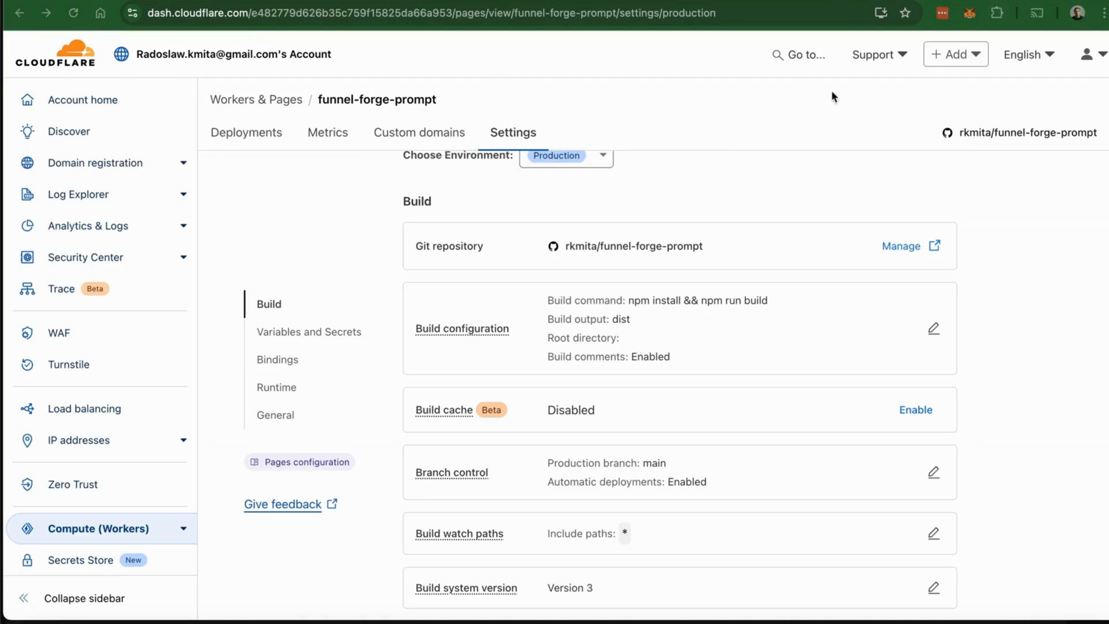
scroll(787, 374, up, 3)
scroll(788, 375, down, 2)
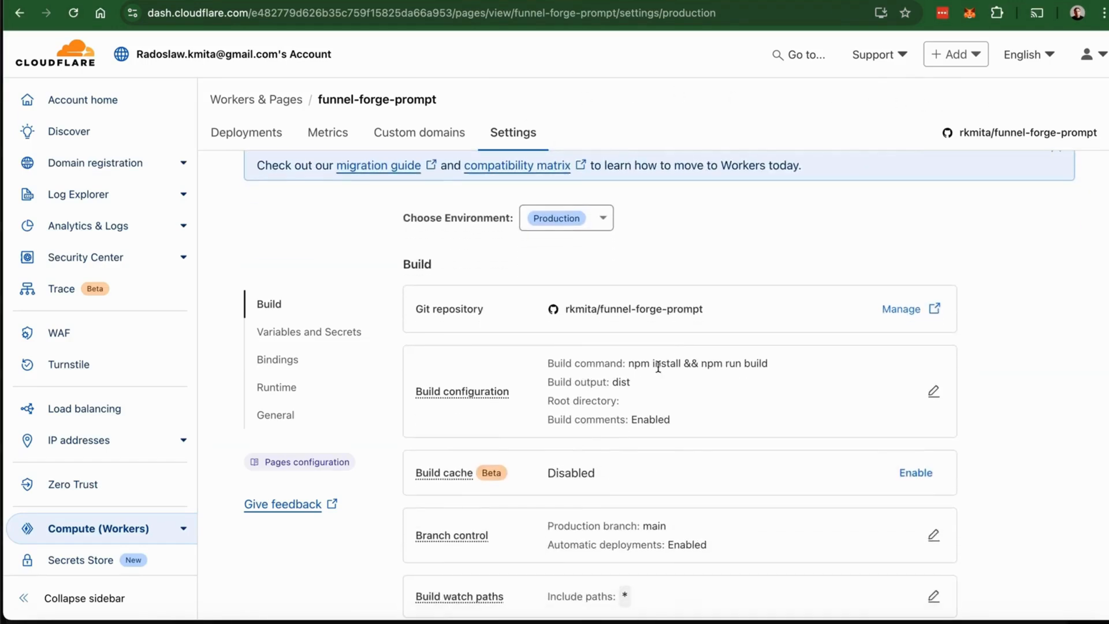
Follow the production build log to 'Success: Your site was deployed!' and open the live funnel-forge-prompt.pages.dev site
click(247, 140)
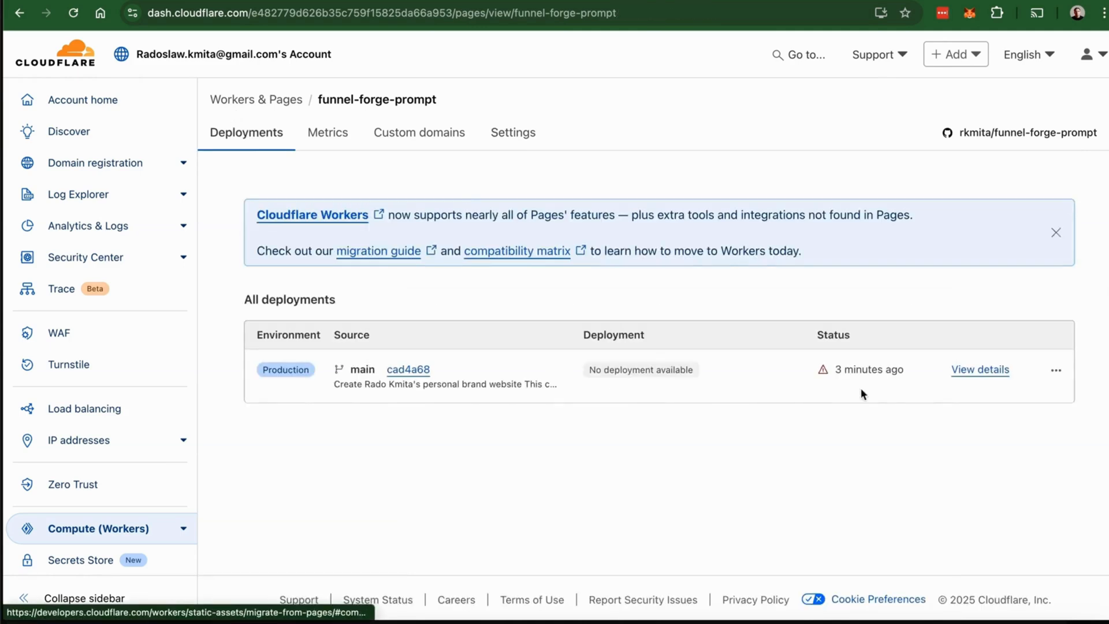
click(950, 370)
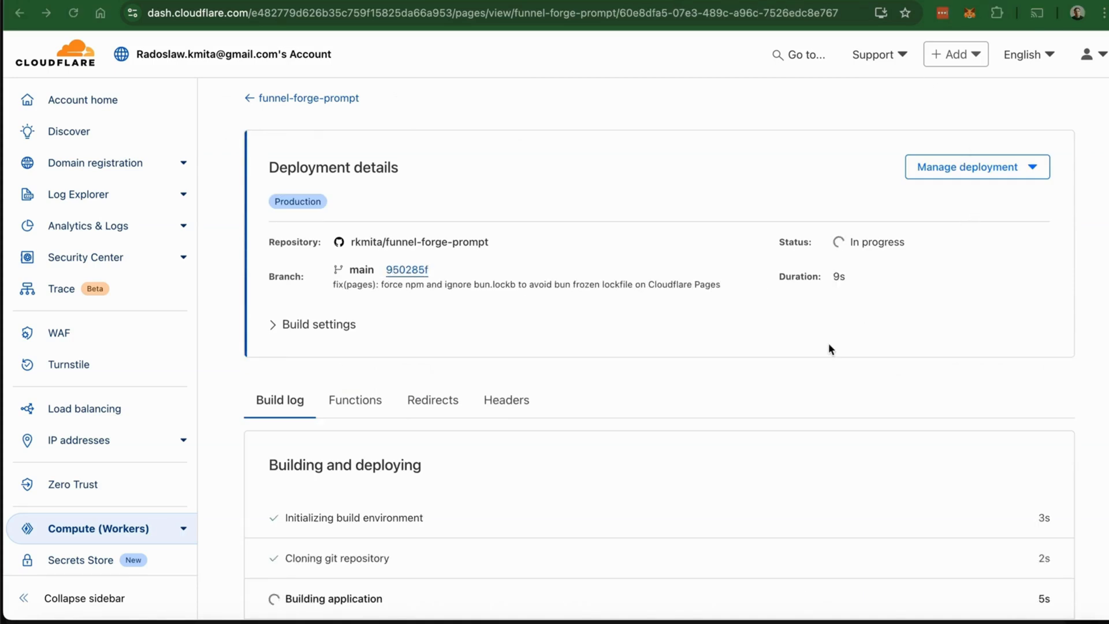
scroll(829, 345, down, 5)
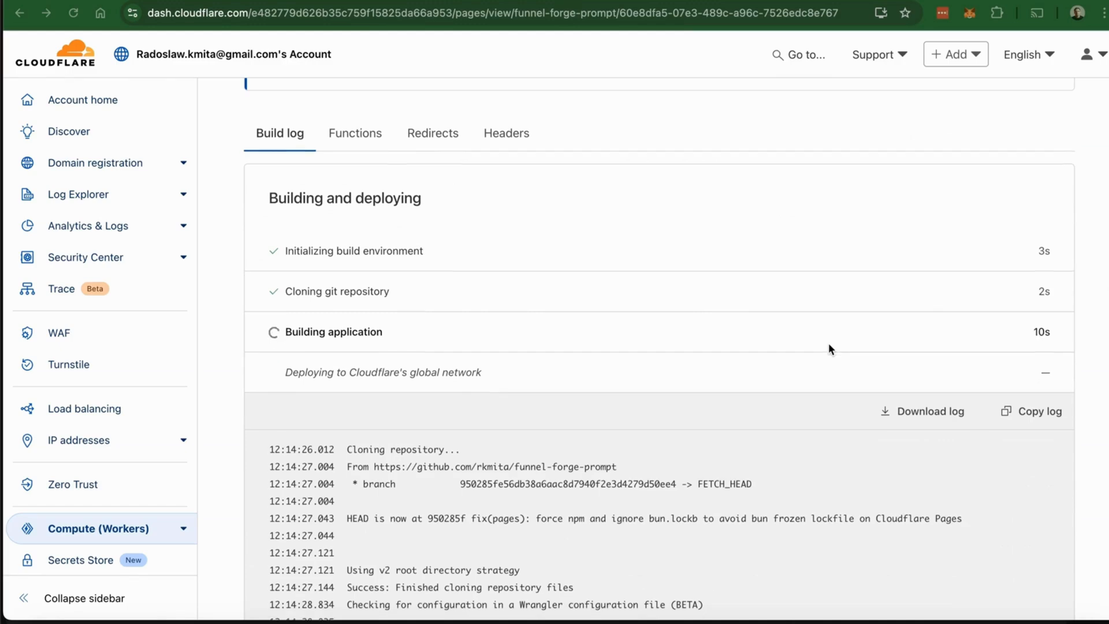
scroll(828, 345, down, 3)
scroll(791, 263, up, 2)
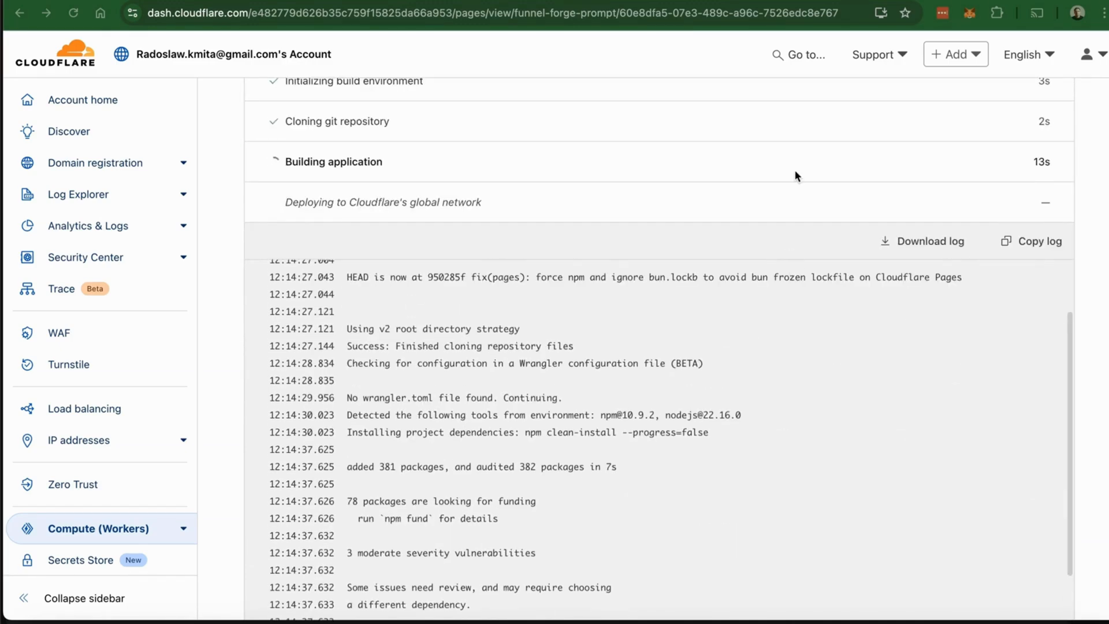
scroll(796, 174, up, 3)
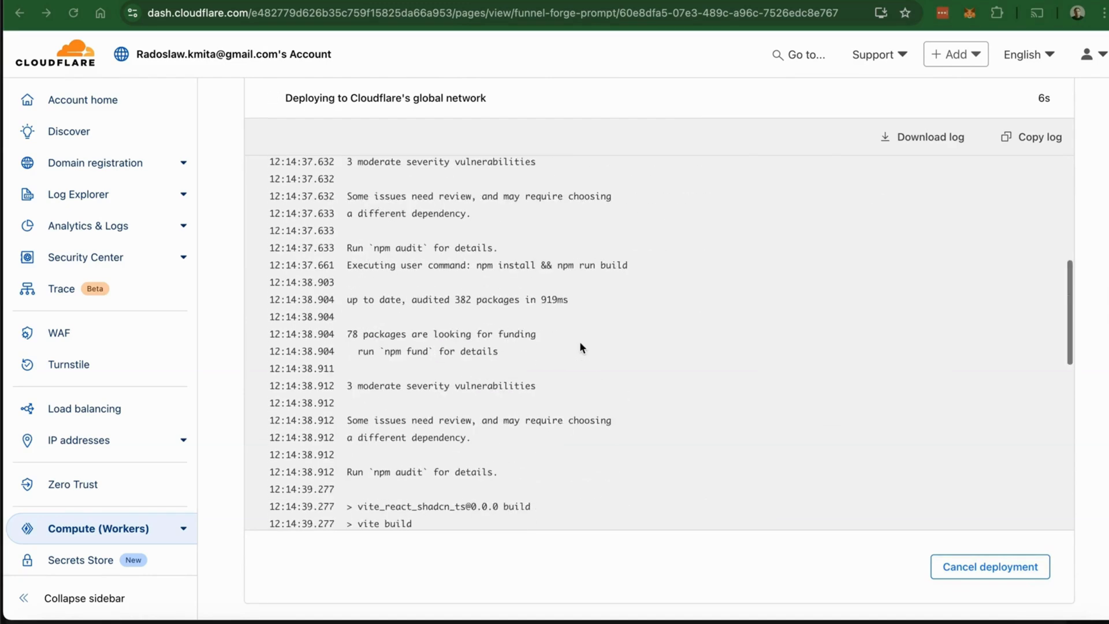
scroll(581, 345, down, 2)
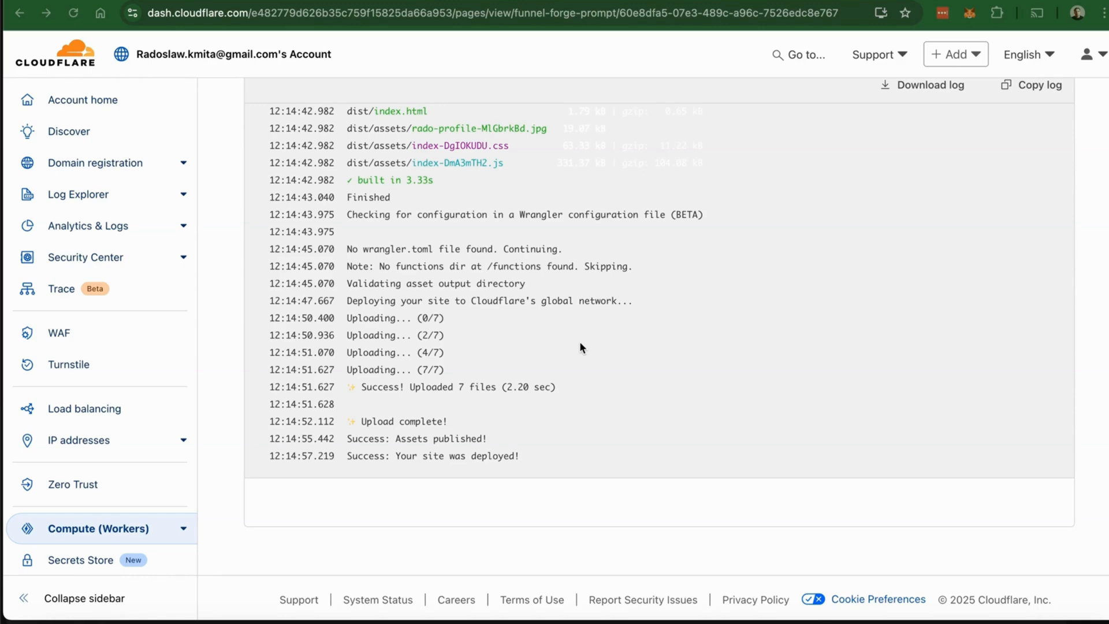
scroll(523, 522, up, 5)
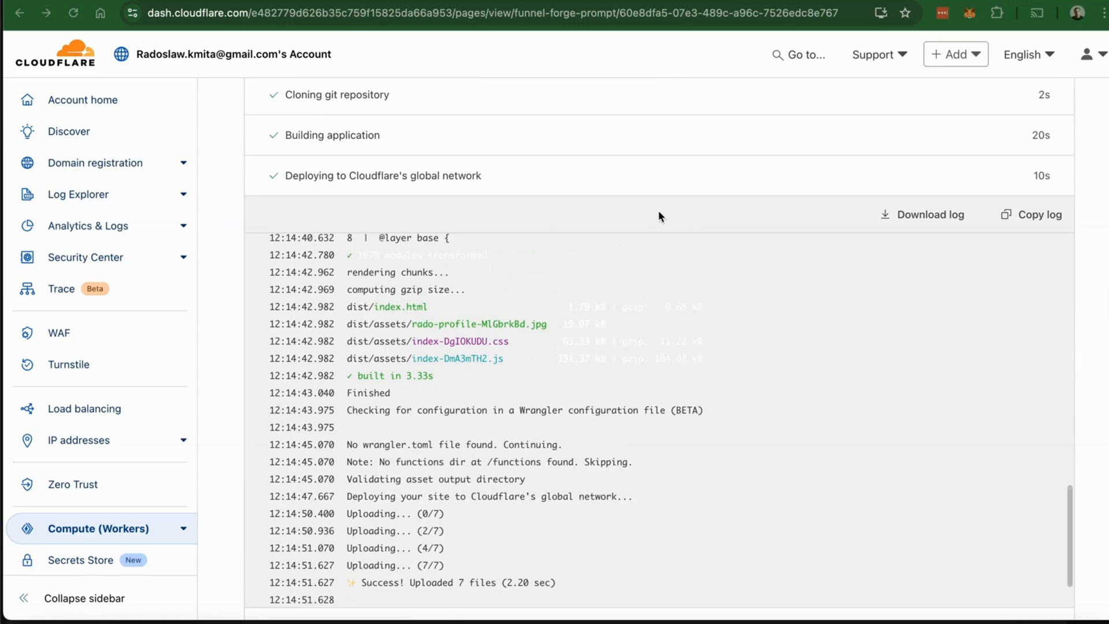
scroll(728, 113, up, 10)
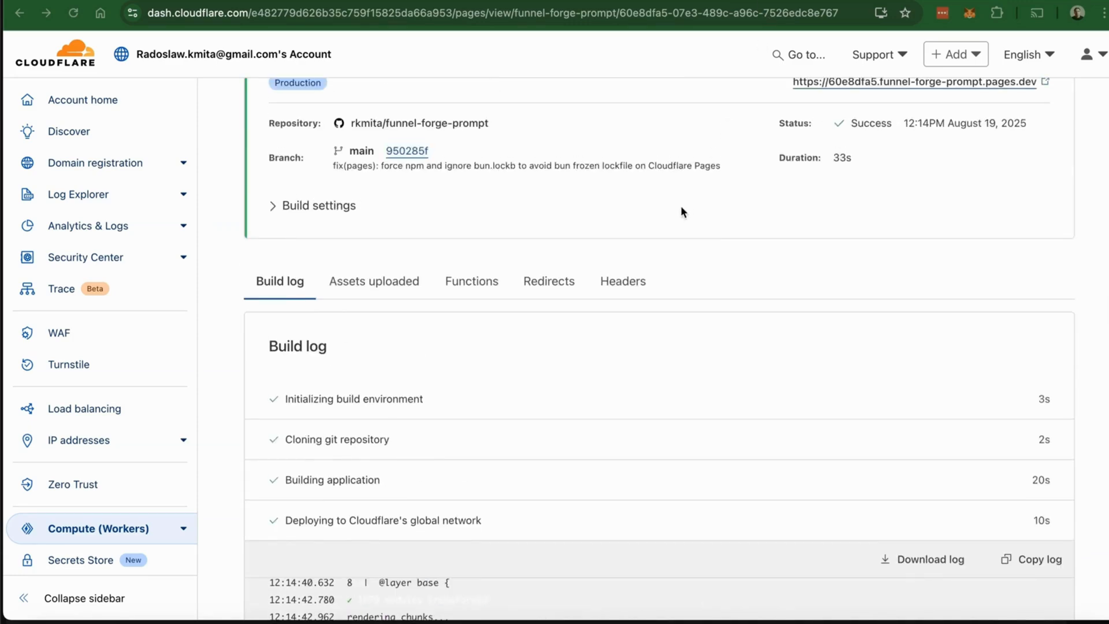
scroll(693, 231, up, 2)
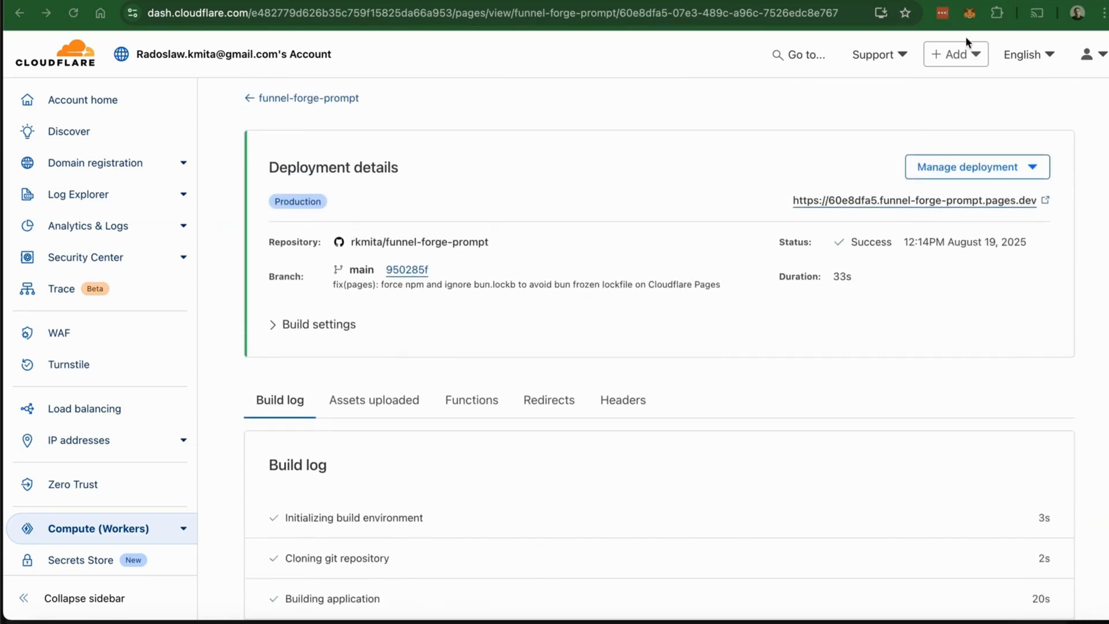
click(856, 201)
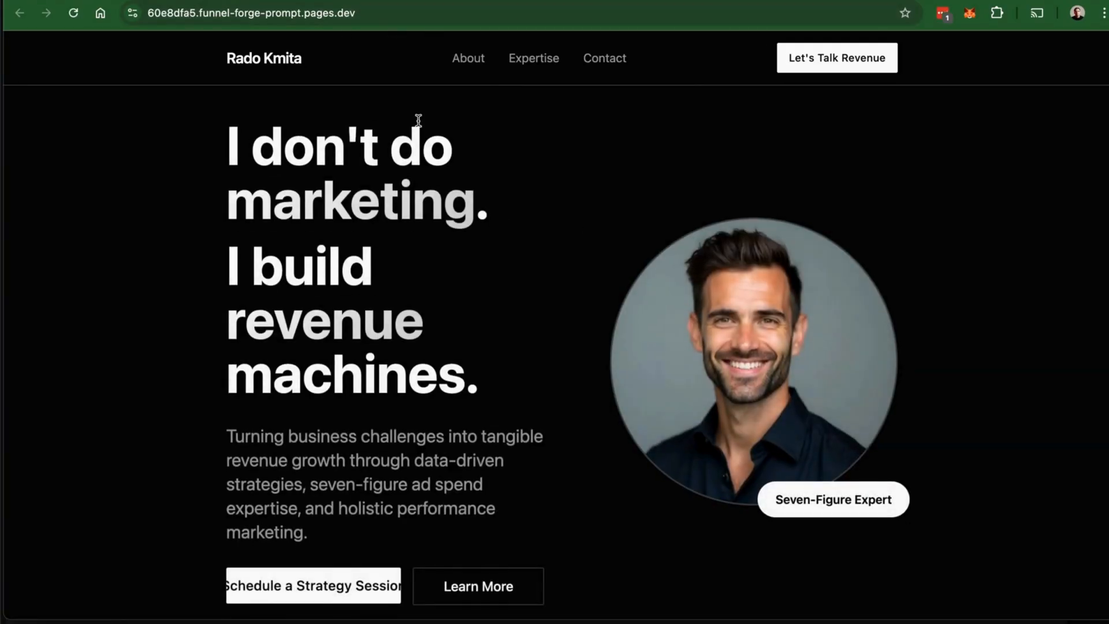
Scroll through the live Rado Kmita site at 60e8dfa5.funnel-forge-prompt.pages.dev, from hero down to the contact form
scroll(425, 307, down, 10)
scroll(426, 308, down, 20)
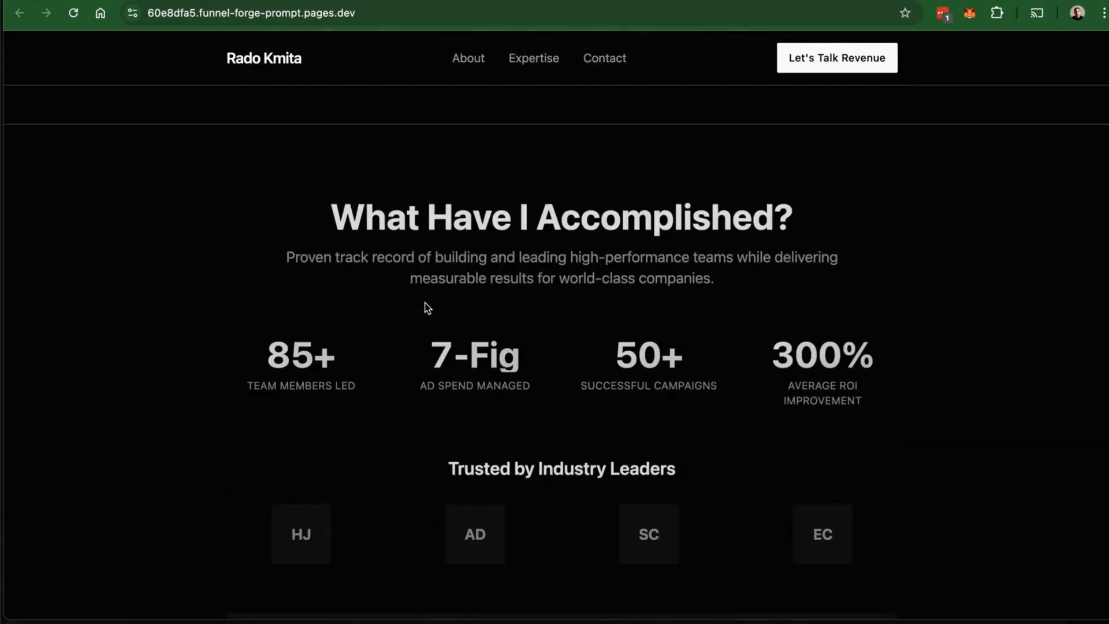
scroll(426, 307, down, 20)
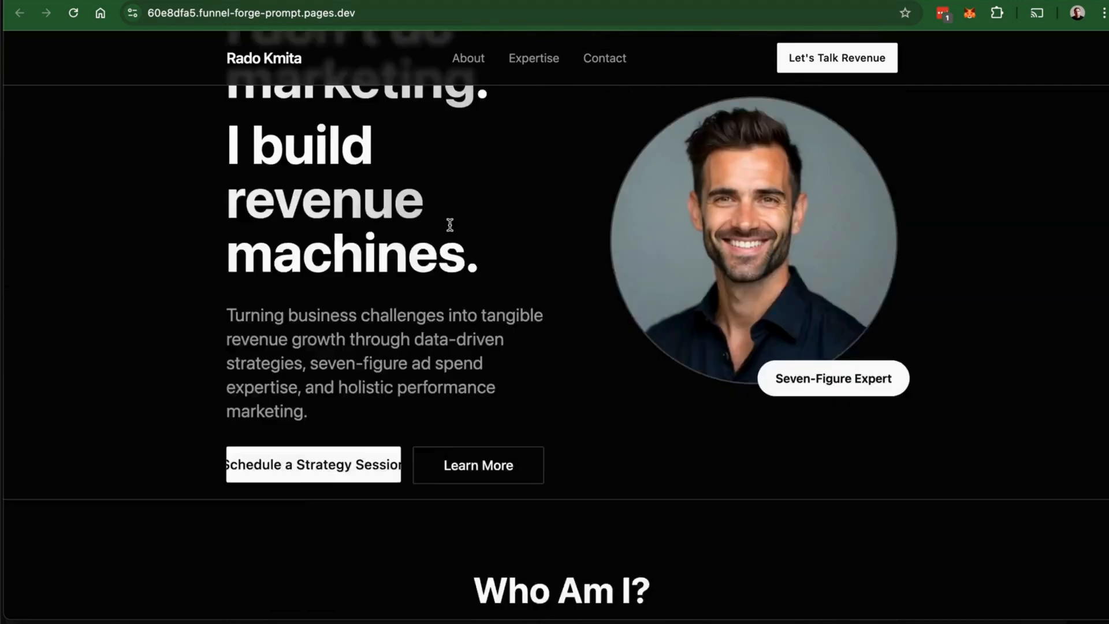
scroll(449, 225, up, 3)
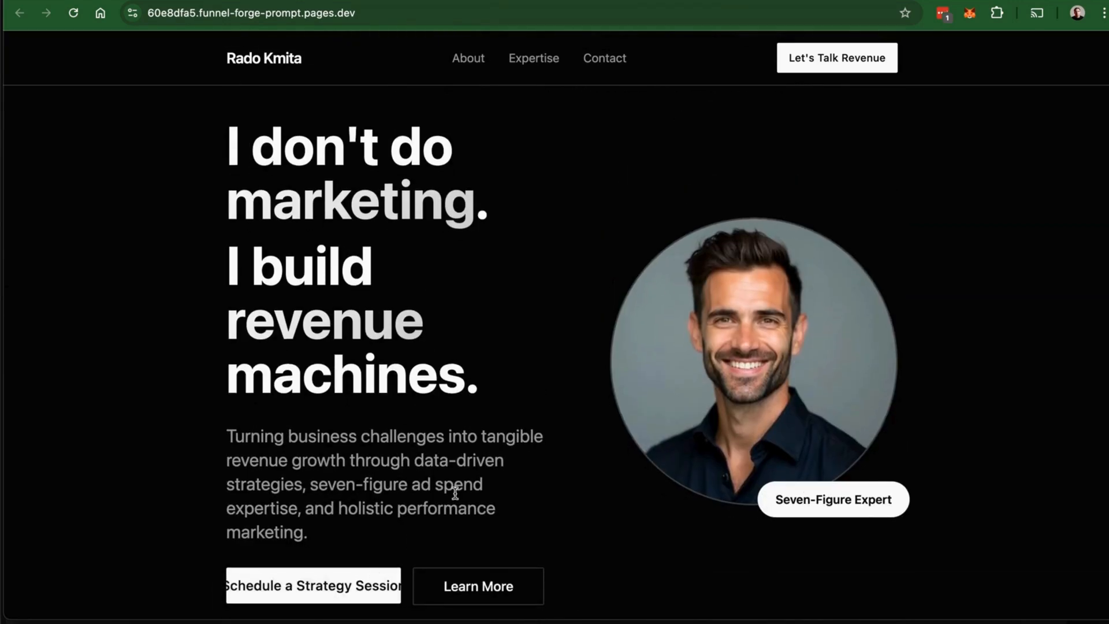
scroll(466, 373, down, 3)
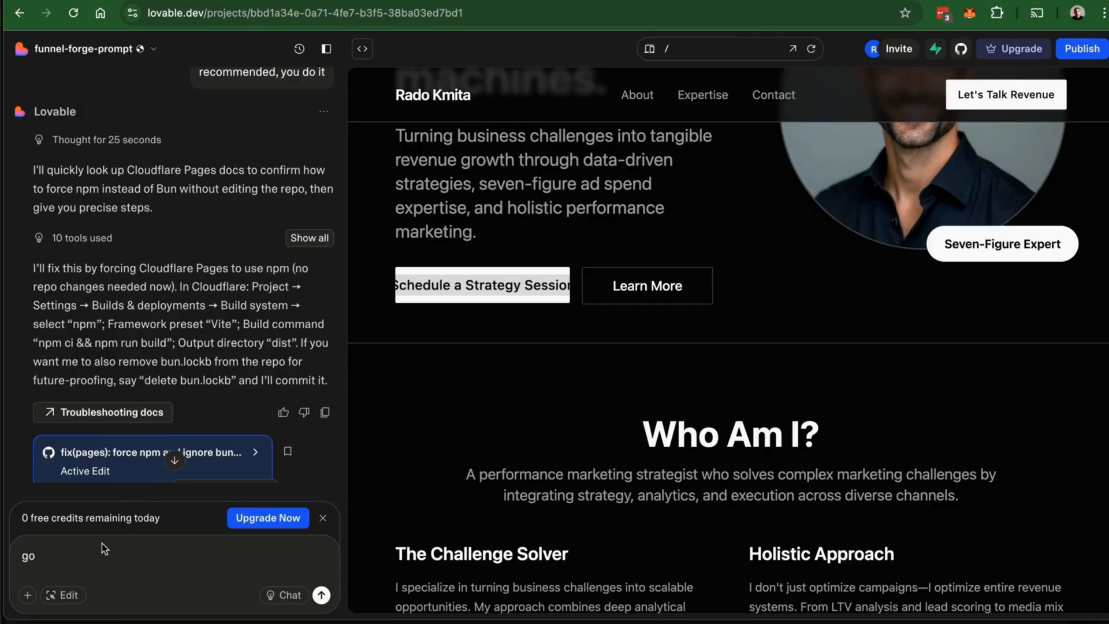
Replace the chat draft with the three-item change list, starting with the scheduling-embed request
key(ctrl+a)
text(1. Embed https://calendly.com/radoslaw-kmita instead of contact form 2. Change photo to attached 3. Fix "Schedule a Strategy Session" to shorter "Let's Connect")
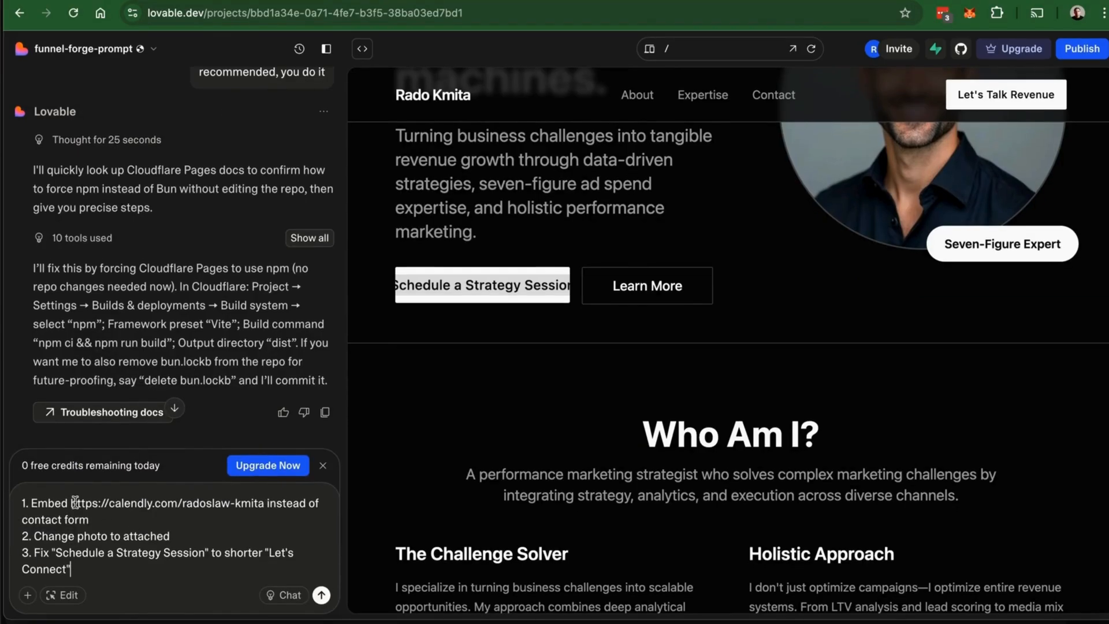
triple_click(216, 515)
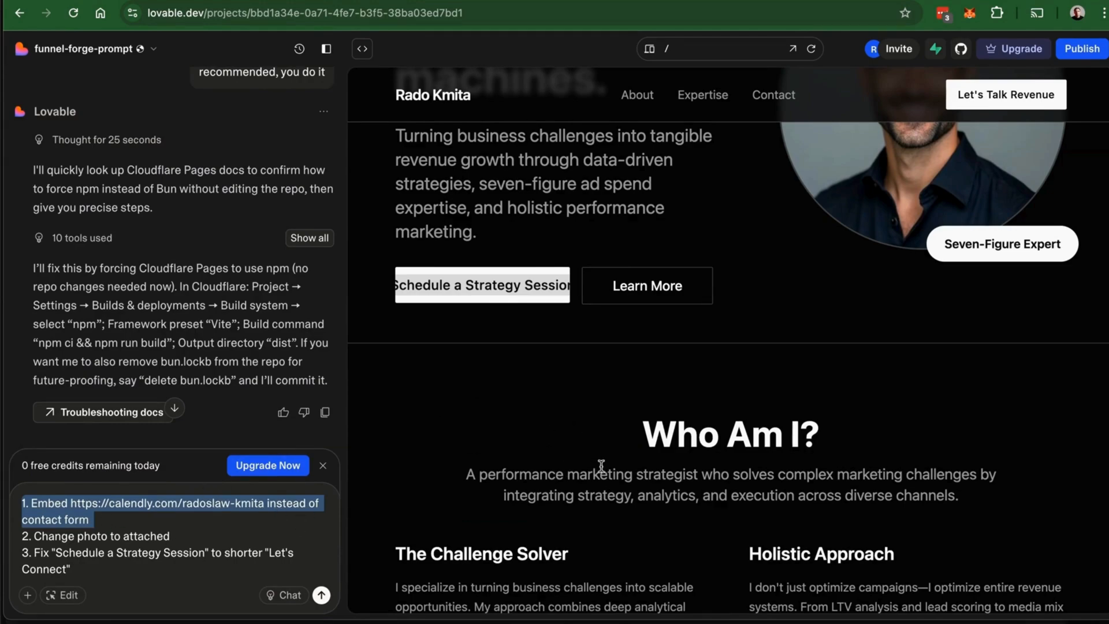
scroll(600, 465, down, 10)
scroll(600, 465, down, 5)
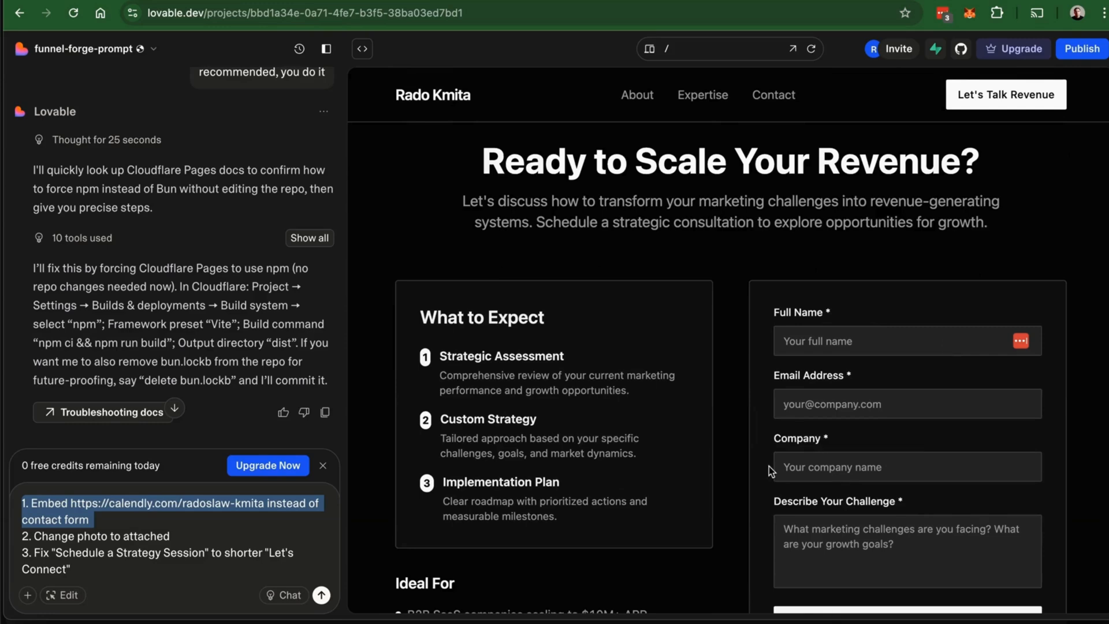
Review the change-photo and shorter strategy-button lines, leaving the message unsent with nothing attached
triple_click(110, 553)
double_click(147, 536)
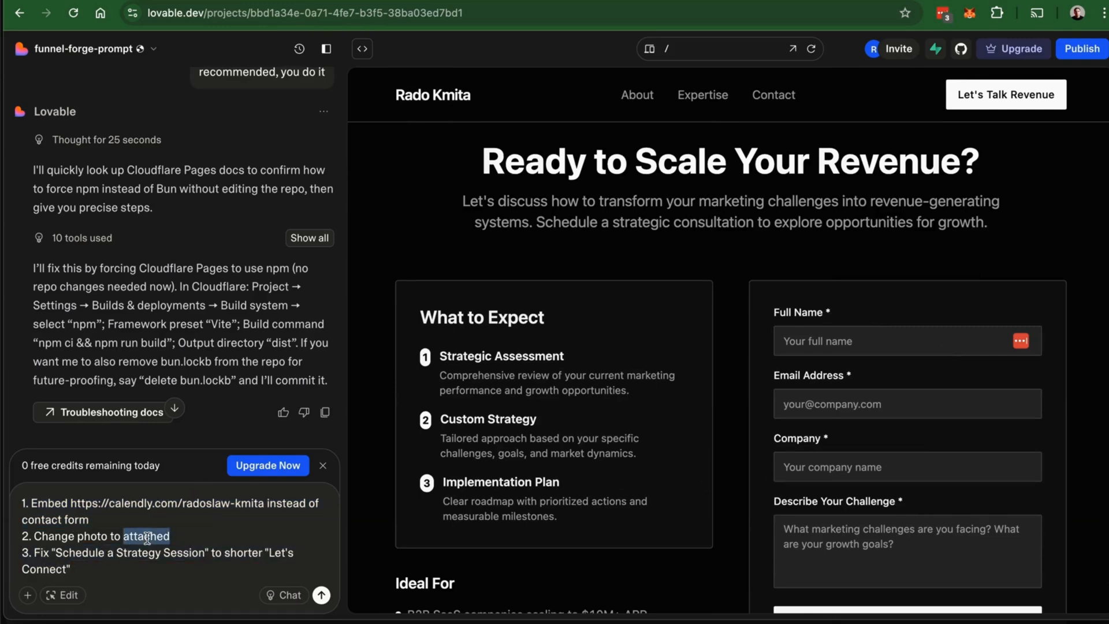
triple_click(146, 536)
scroll(601, 306, up, 15)
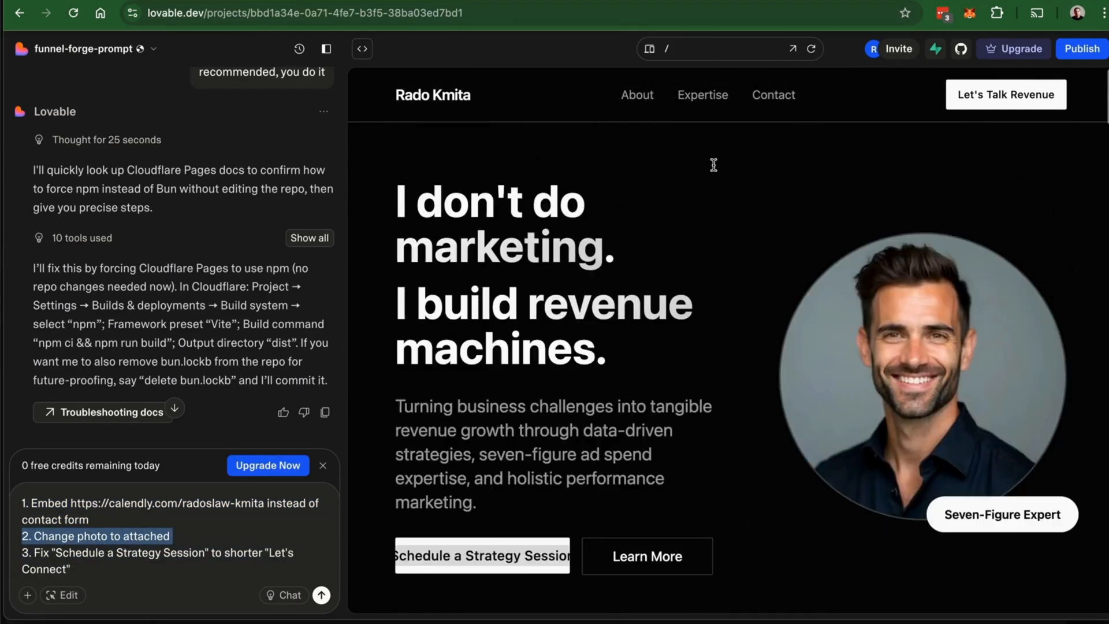
click(28, 595)
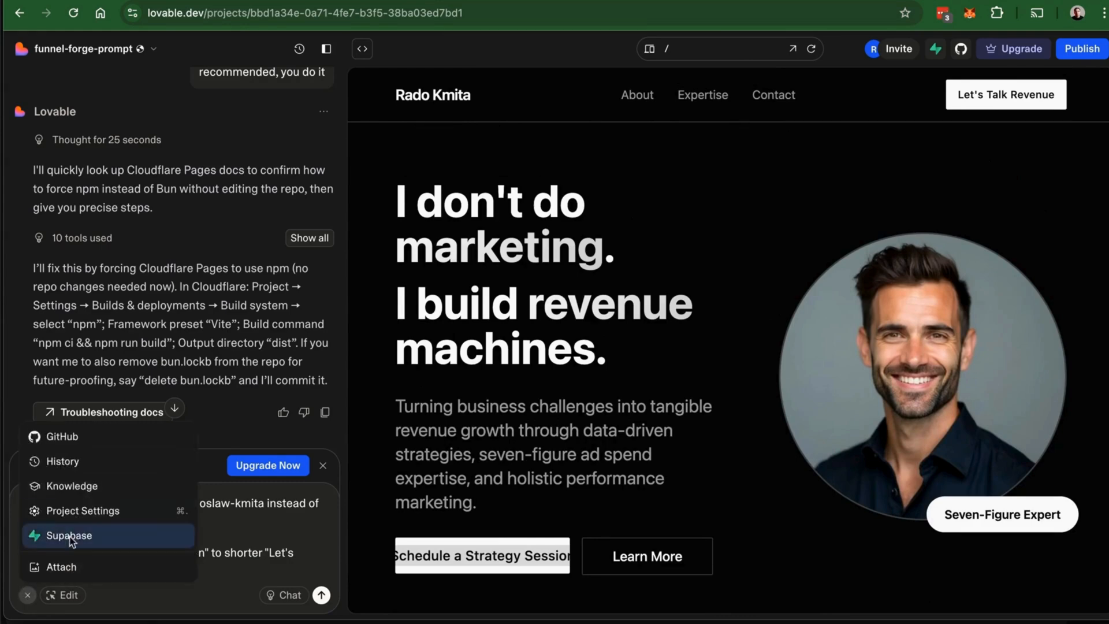
click(246, 527)
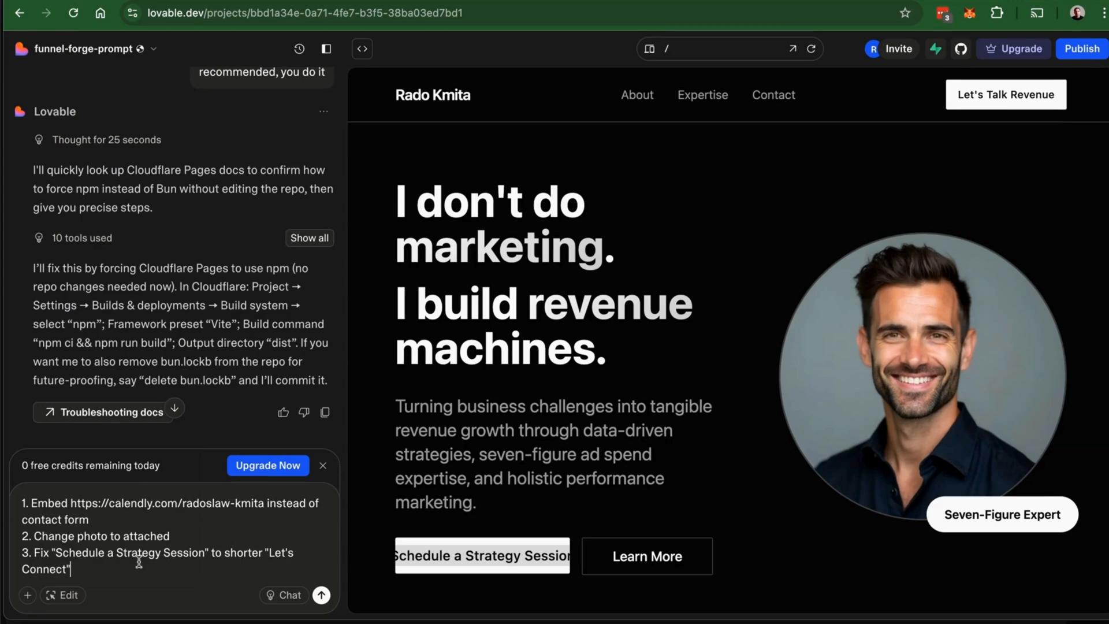
drag(164, 563, 45, 552)
triple_click(88, 563)
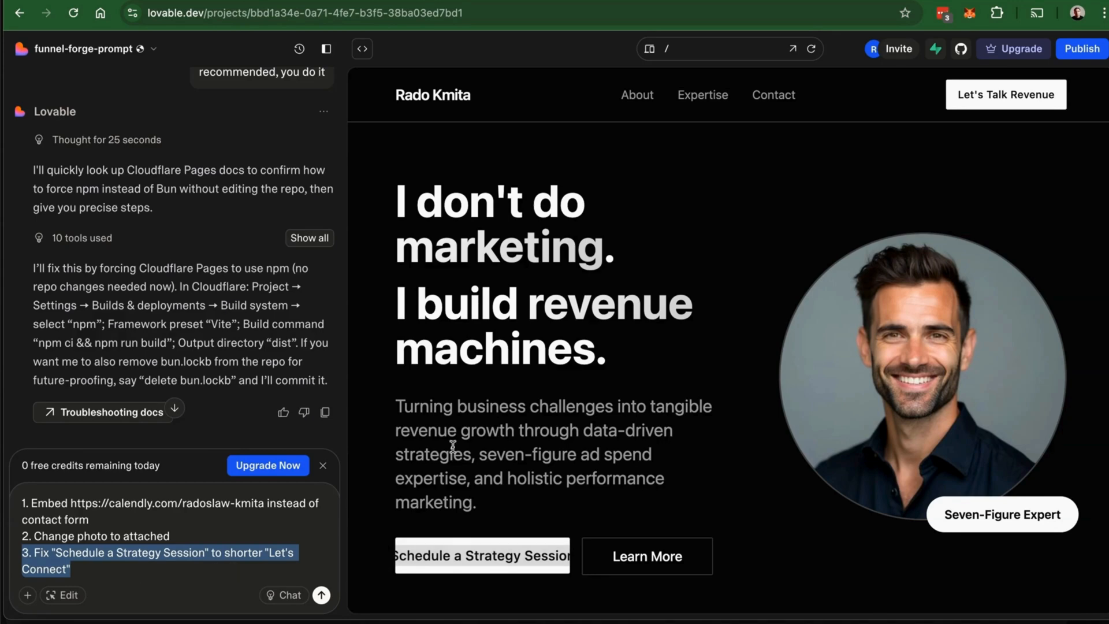
click(745, 0)
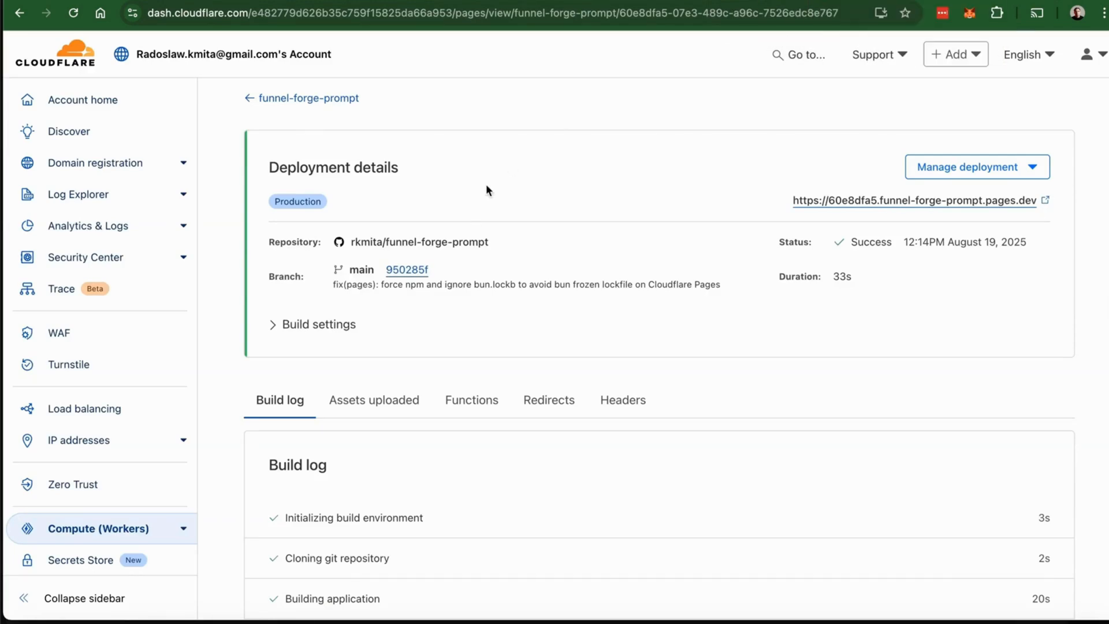
Reopen the deployed site, then return to funnel-forge-prompt's deployments via Workers & Pages
click(837, 200)
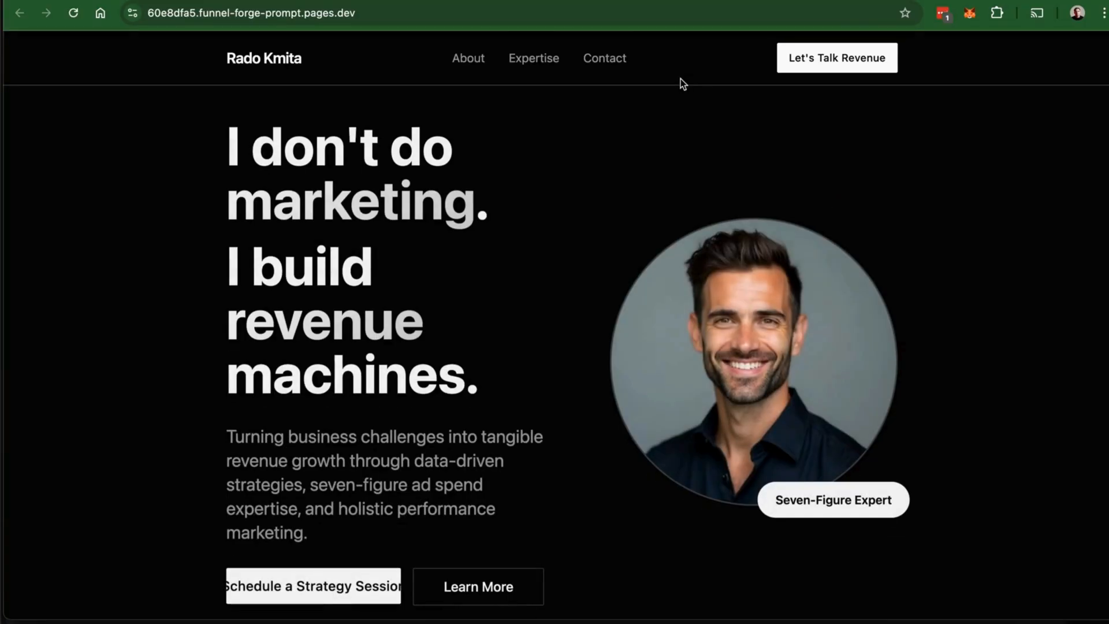
click(381, 18)
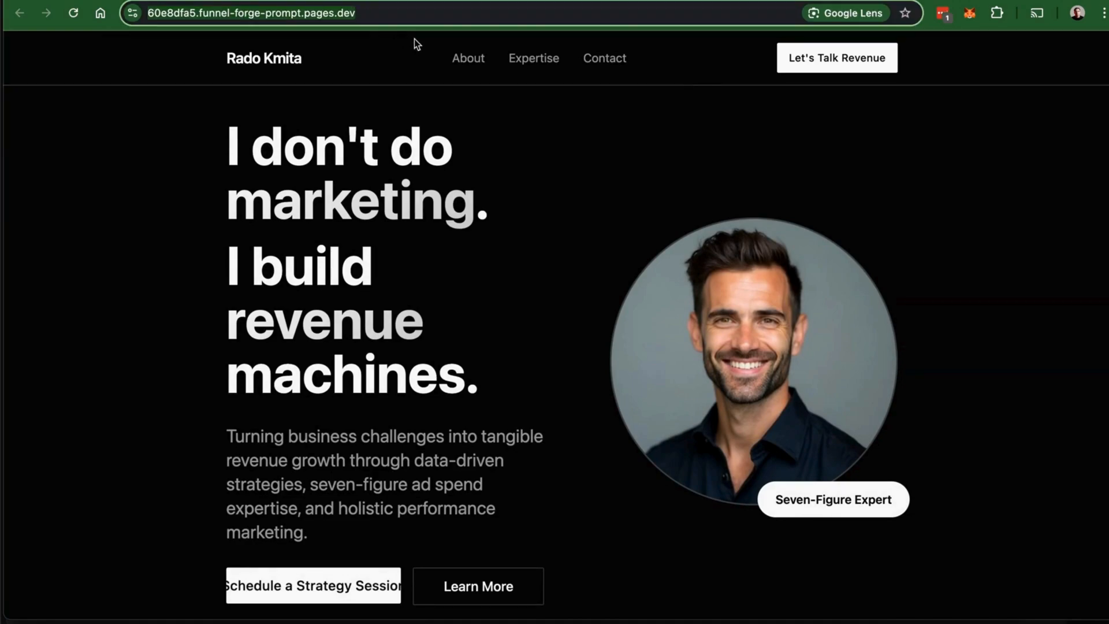
click(693, 0)
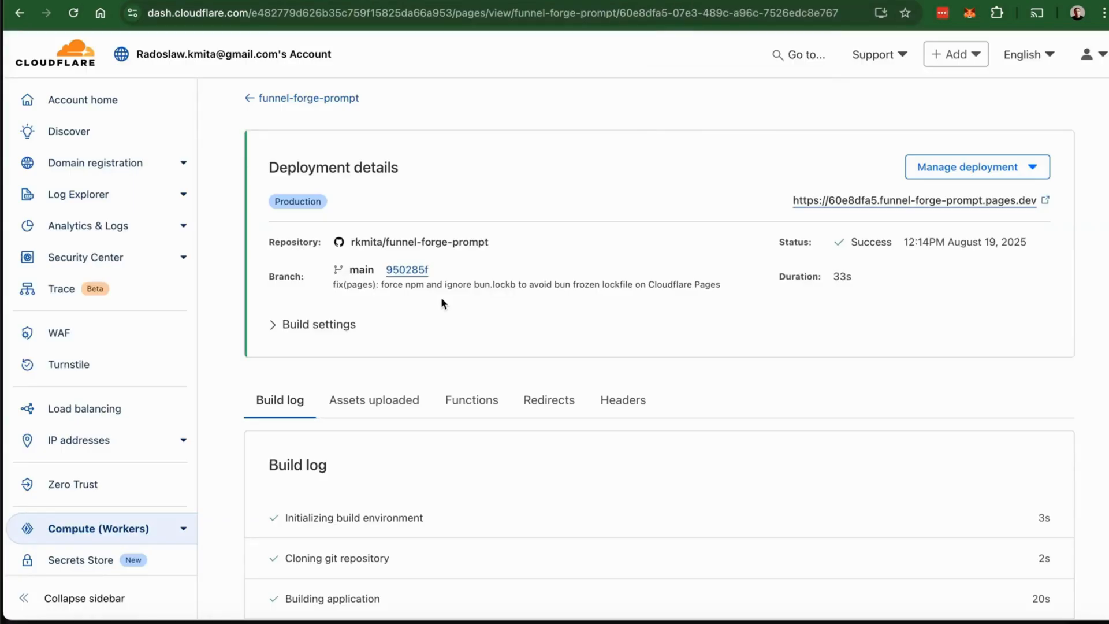
click(315, 99)
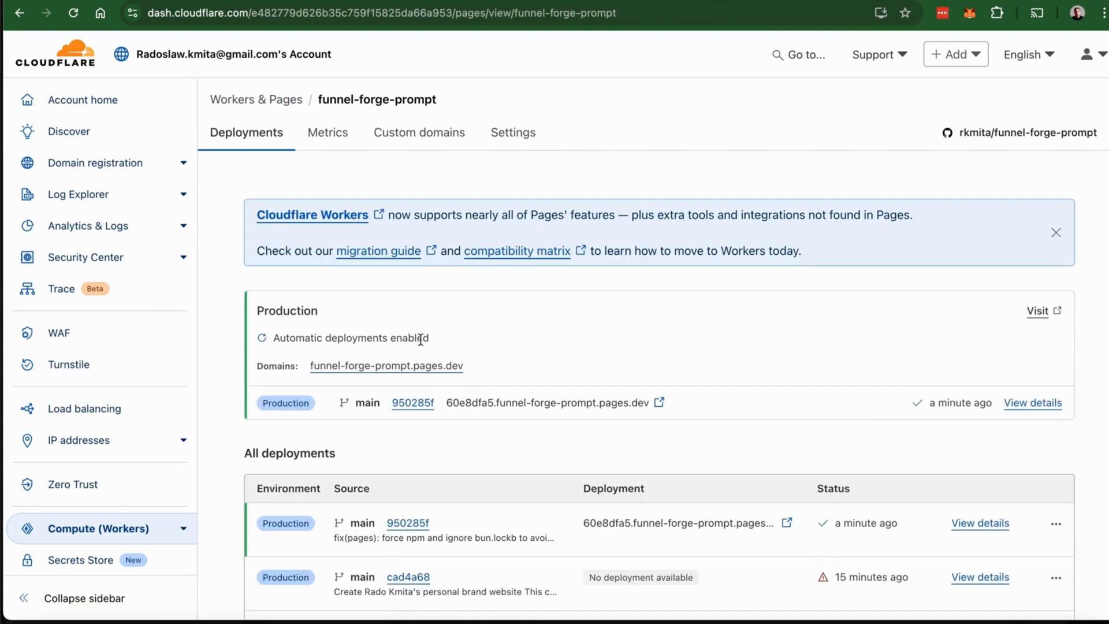
click(180, 535)
click(93, 555)
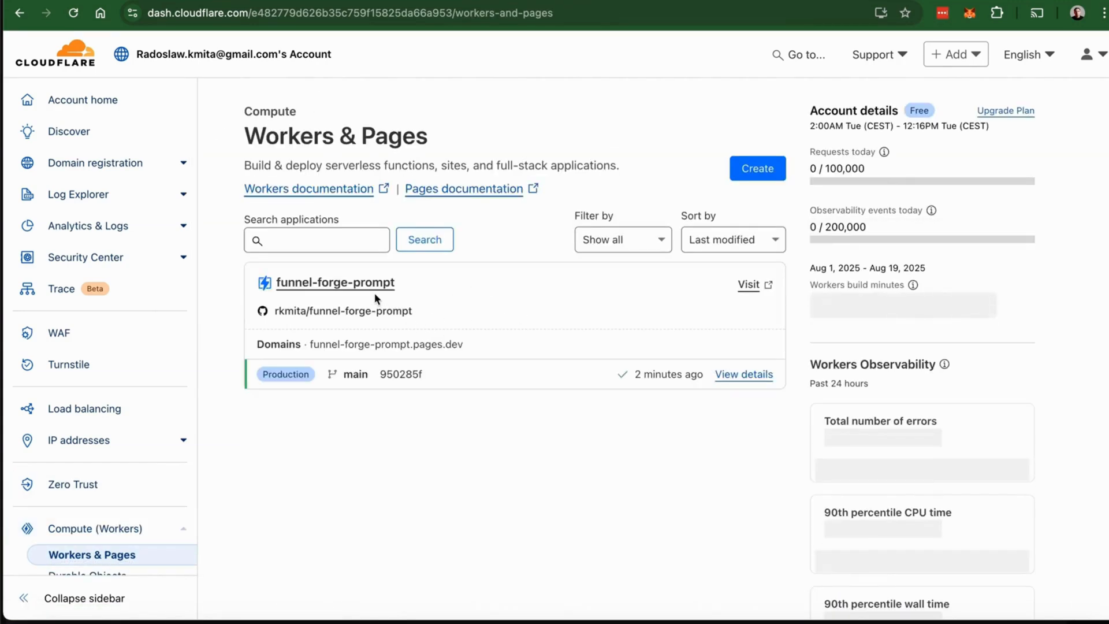
click(364, 284)
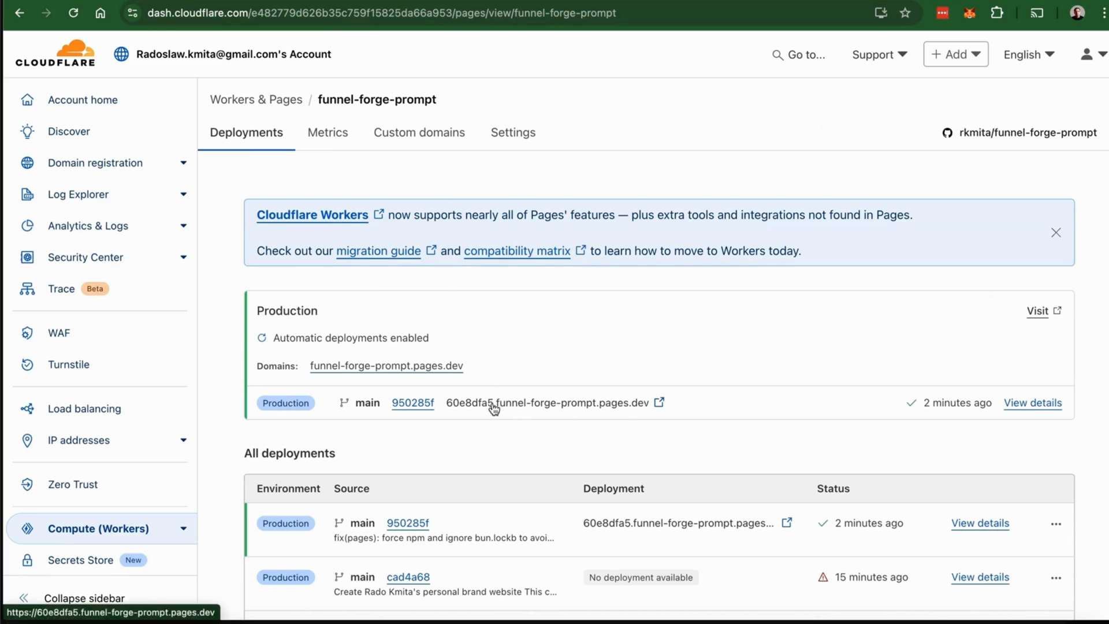
View the Custom domains tab and the custom-domain setup form, then return to the domains overview
click(448, 130)
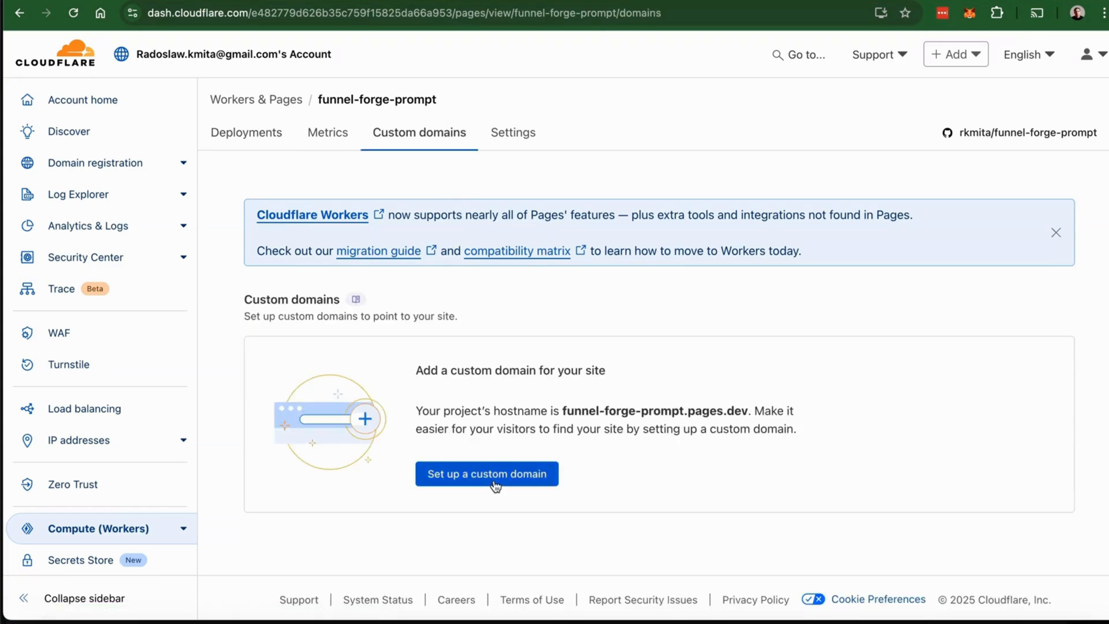
click(495, 485)
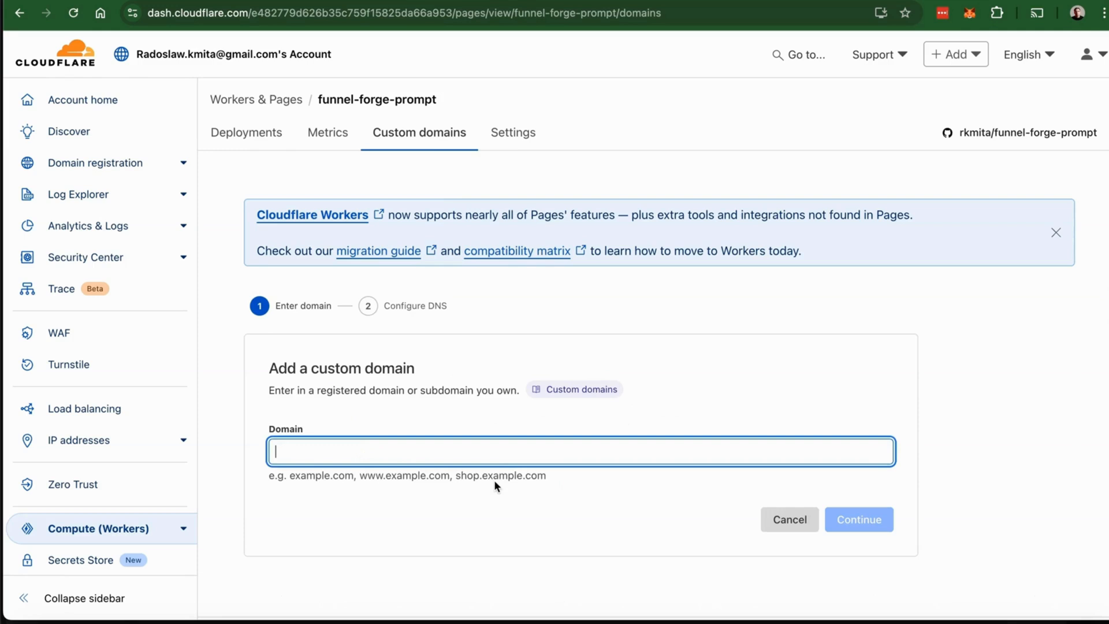
scroll(485, 449, down, 1)
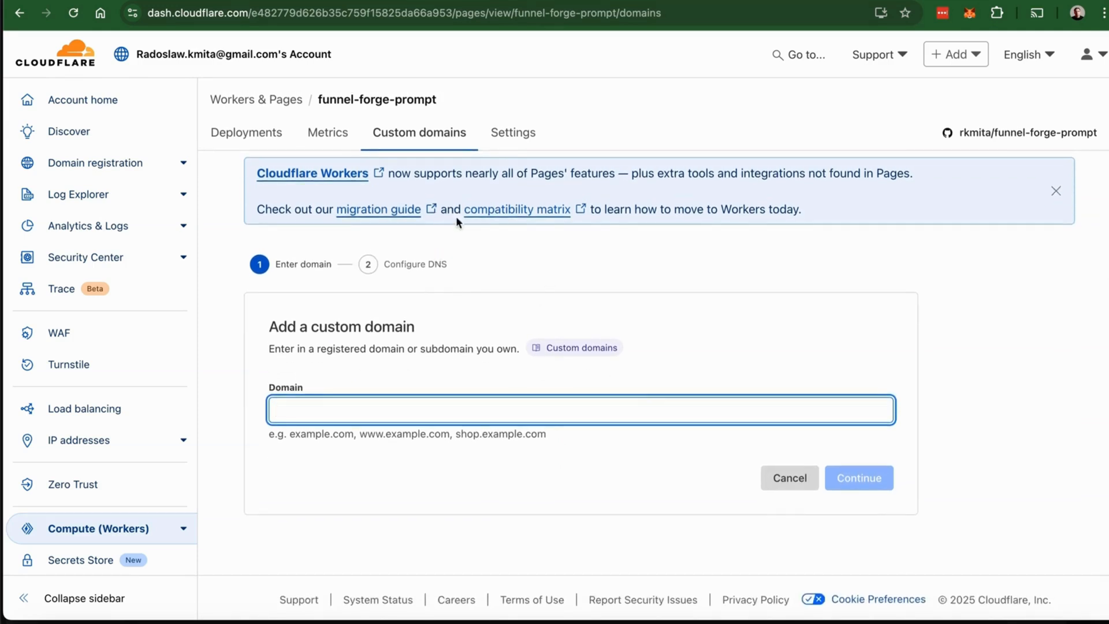
click(403, 139)
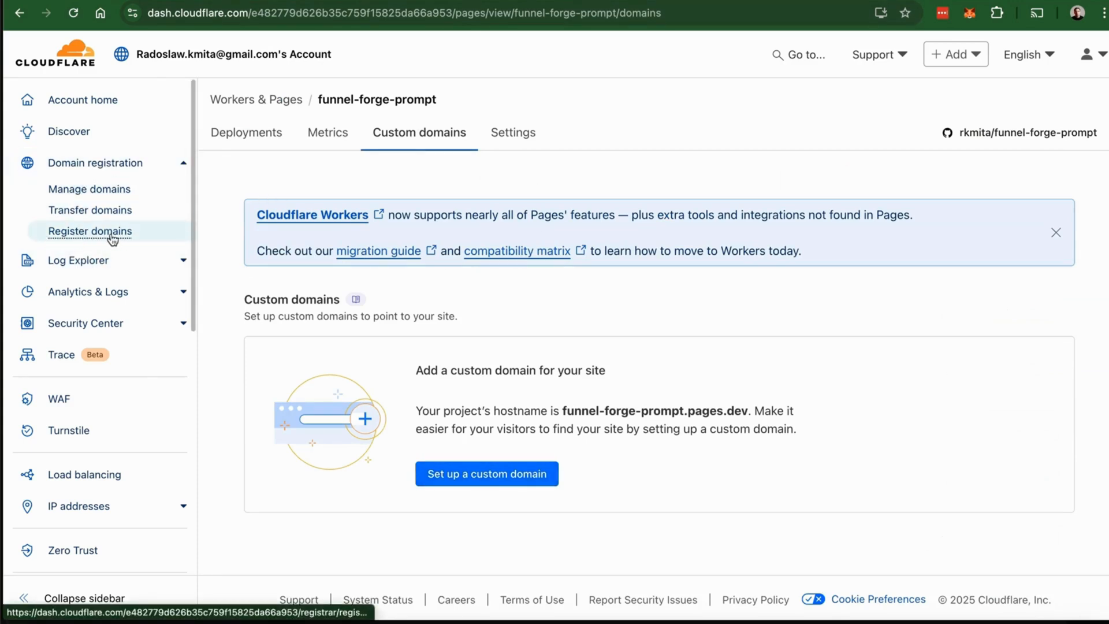
Open Register domains and browse the rkmita domain name suggestions
click(90, 238)
scroll(487, 128, up, 2)
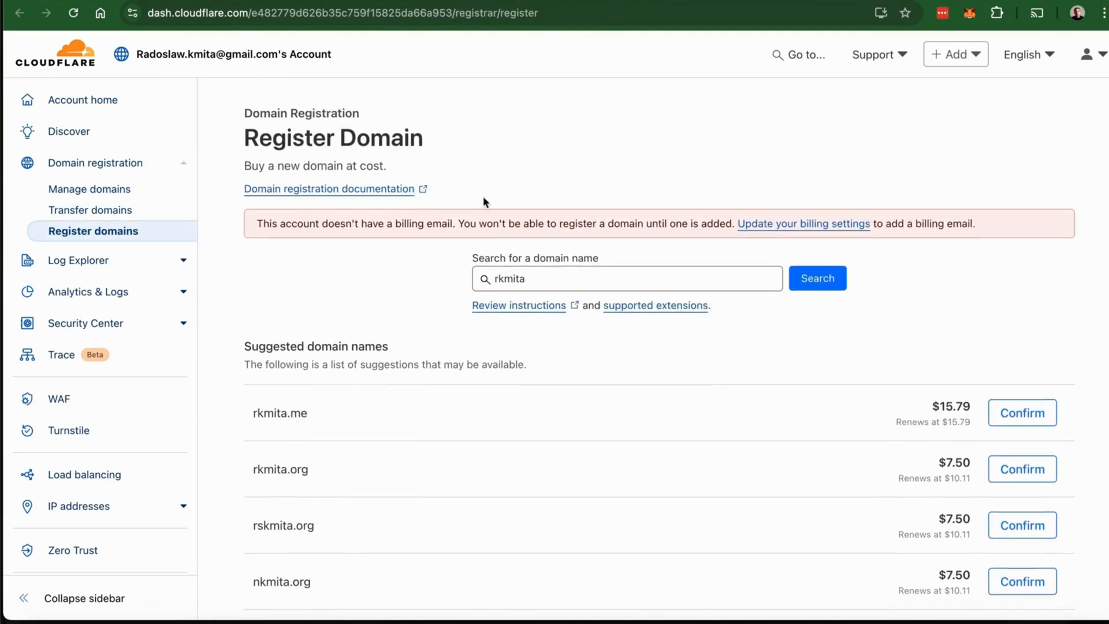
click(527, 280)
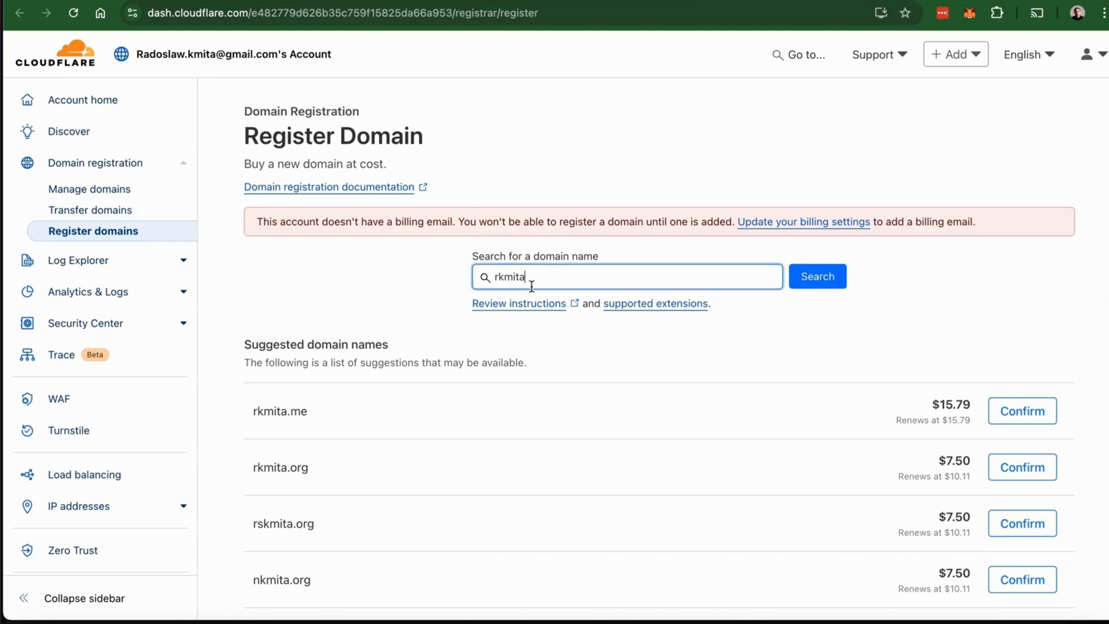
scroll(789, 362, down, 2)
scroll(935, 470, down, 5)
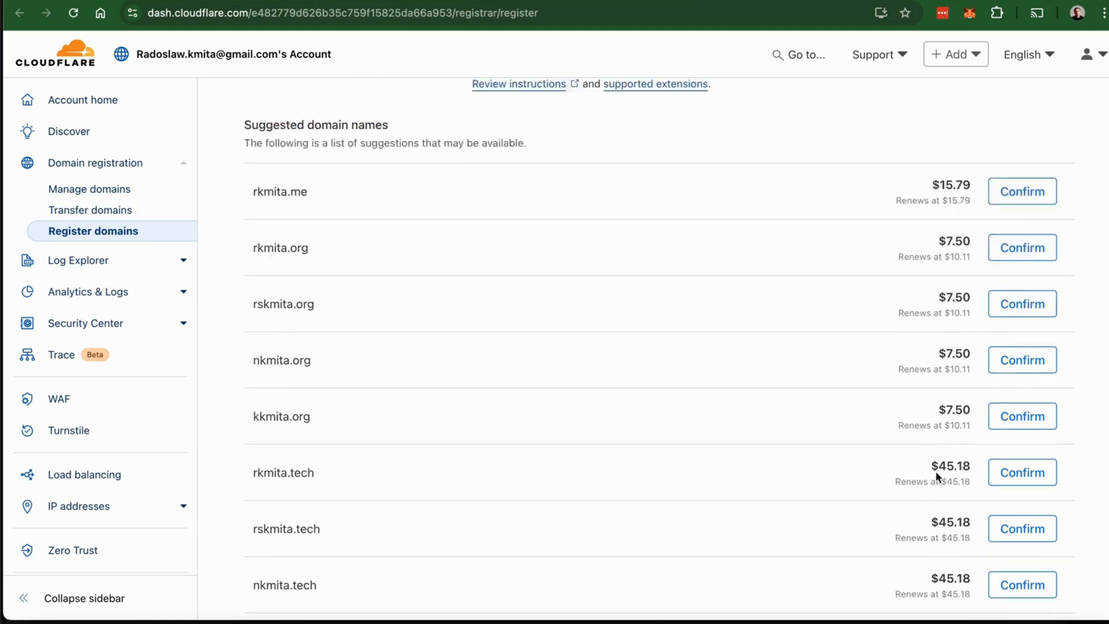
scroll(934, 470, up, 4)
scroll(934, 470, down, 1)
scroll(937, 478, up, 3)
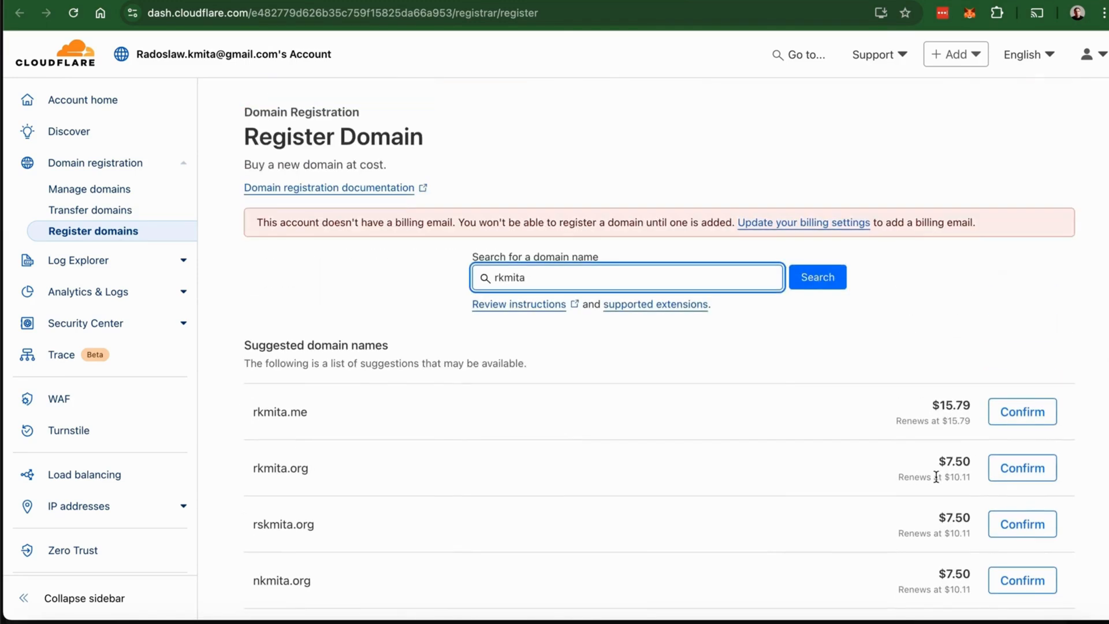
scroll(959, 525, down, 10)
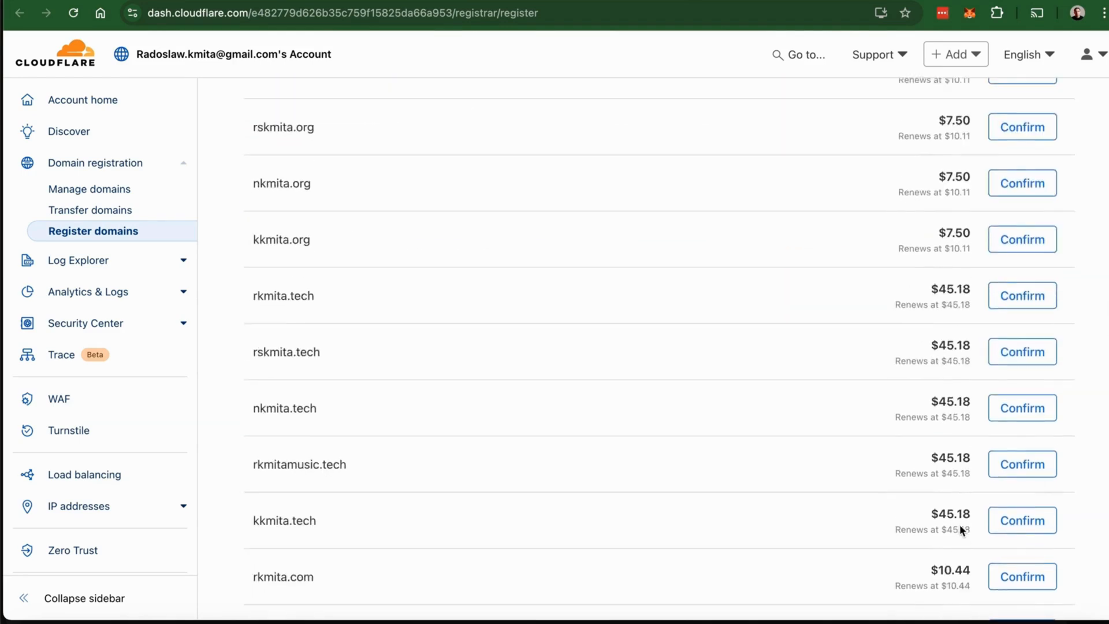
Compare the $5.21 price details and the rkmita.uk domain against other suggestions
drag(921, 361, 966, 401)
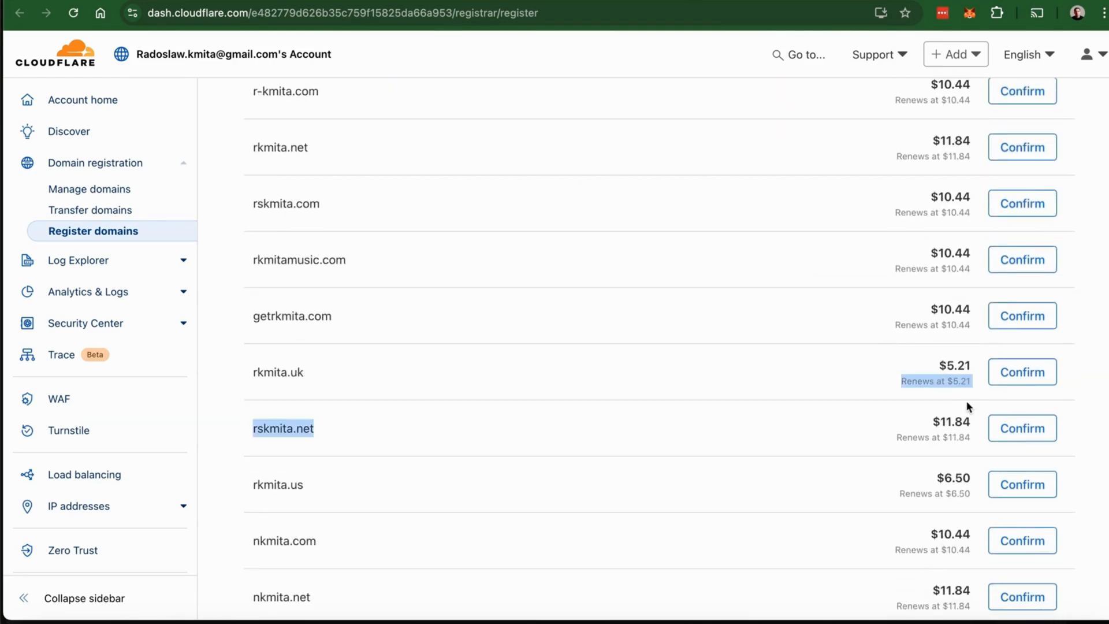
drag(376, 383, 309, 367)
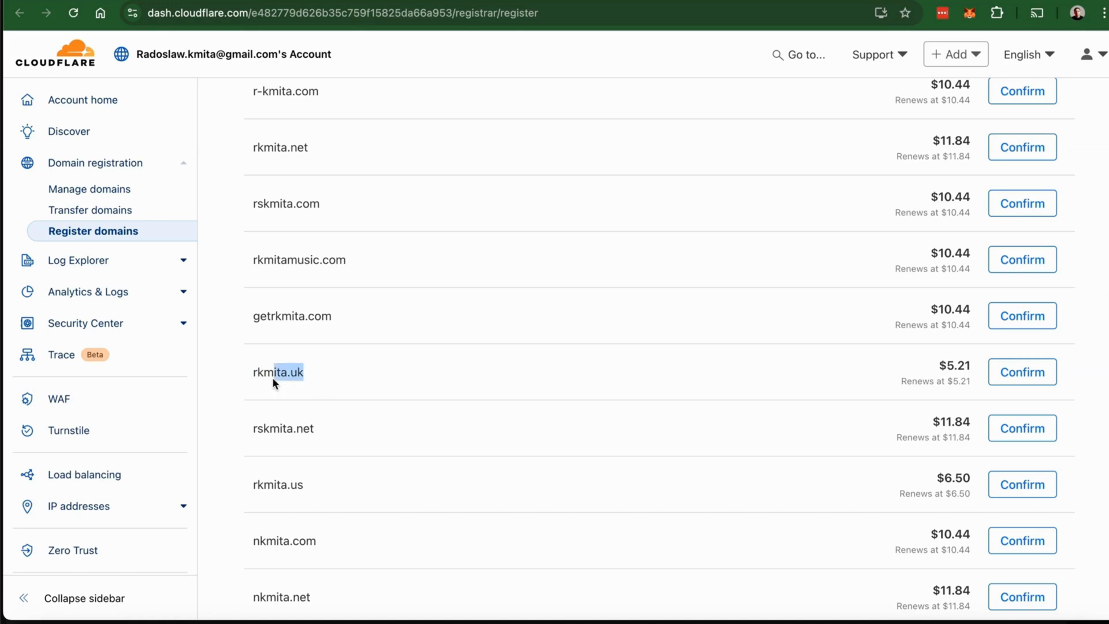
scroll(306, 378, down, 5)
scroll(307, 378, up, 18)
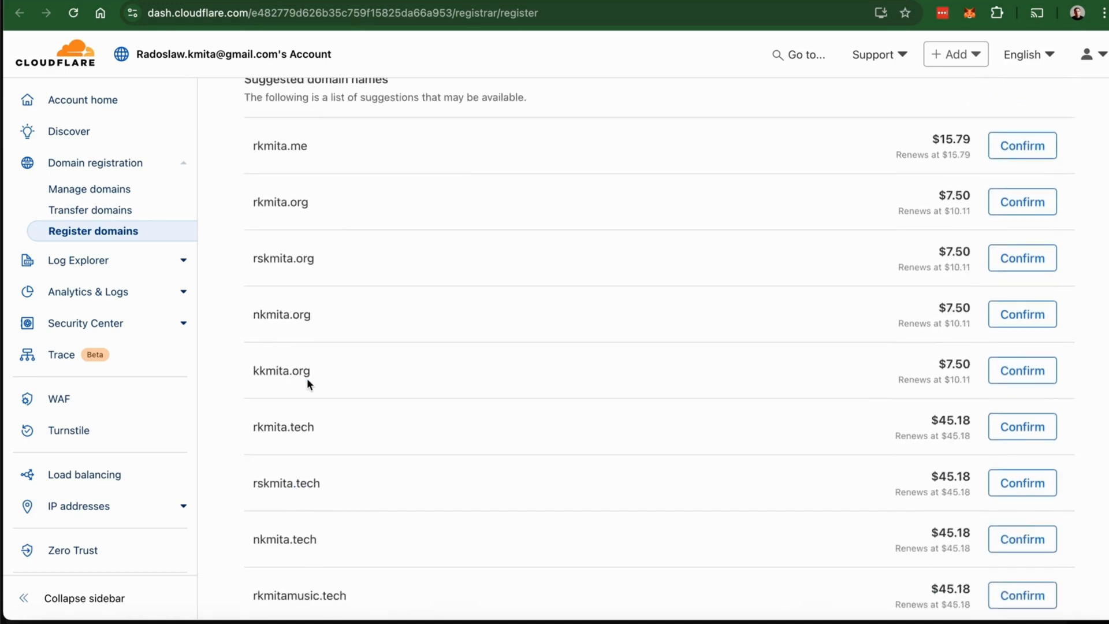
scroll(425, 402, up, 2)
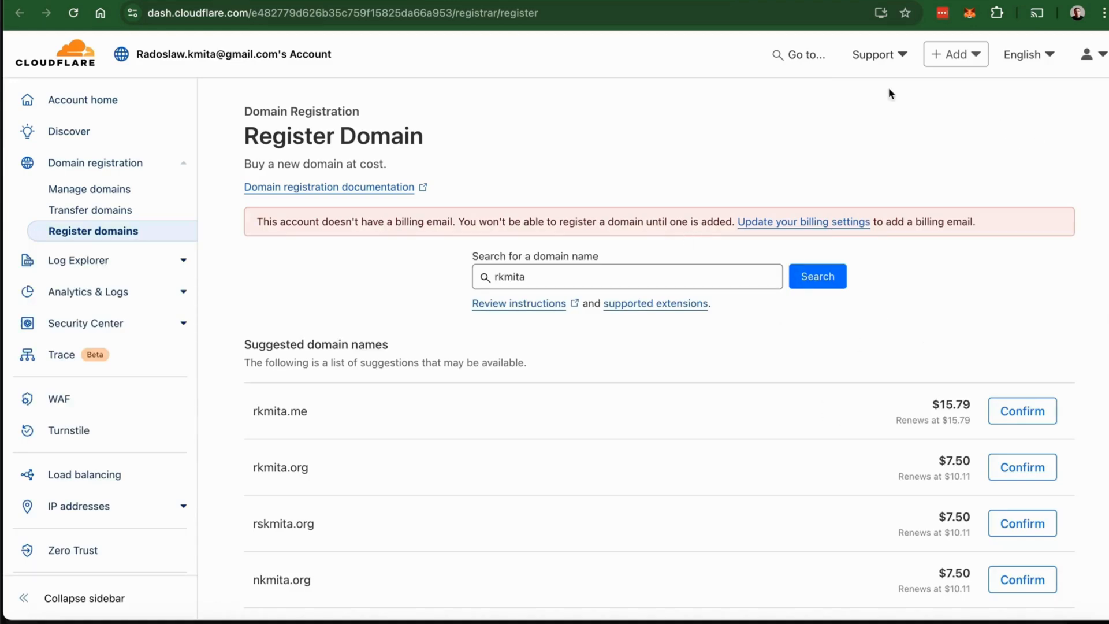
Load rkmita.eu in a new tab and scroll into its first sections
key(super+t)
text(r)
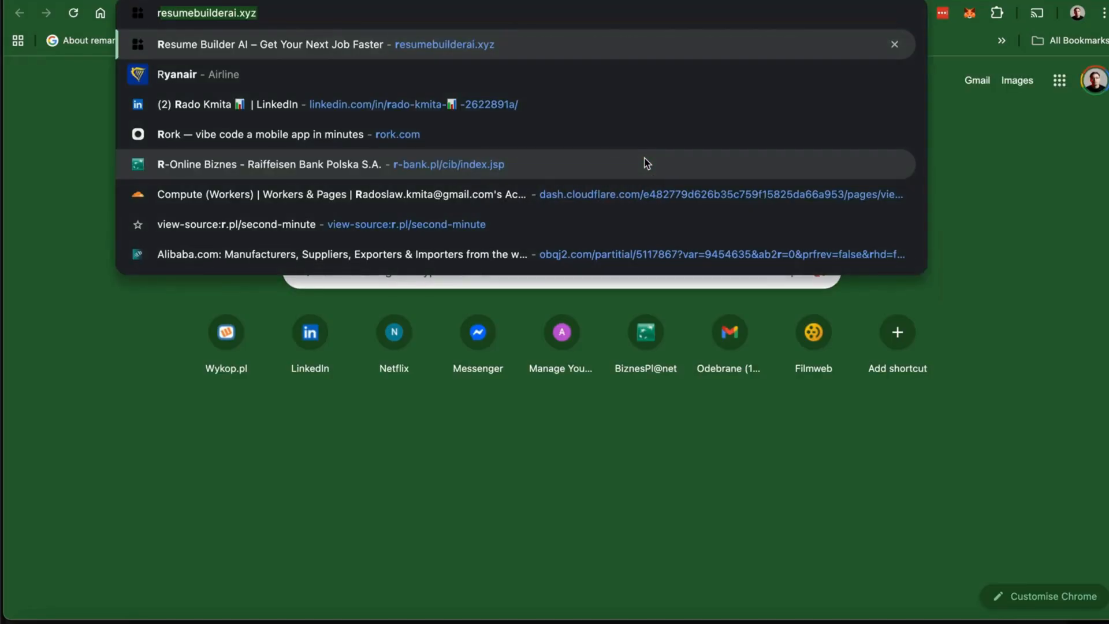
text(kmita.eu)
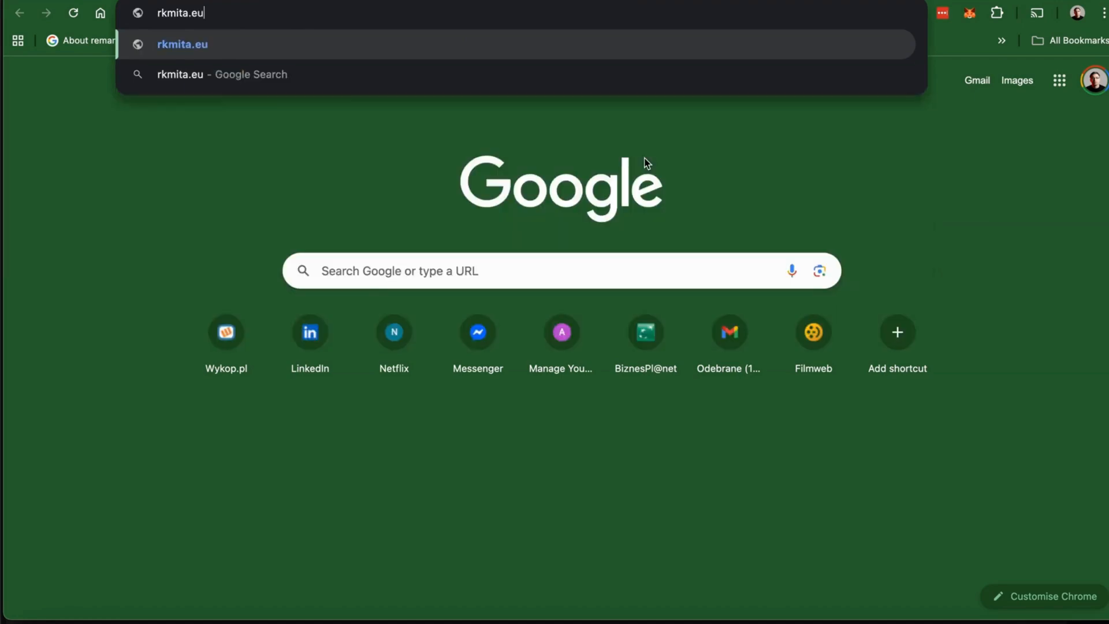
key(Return)
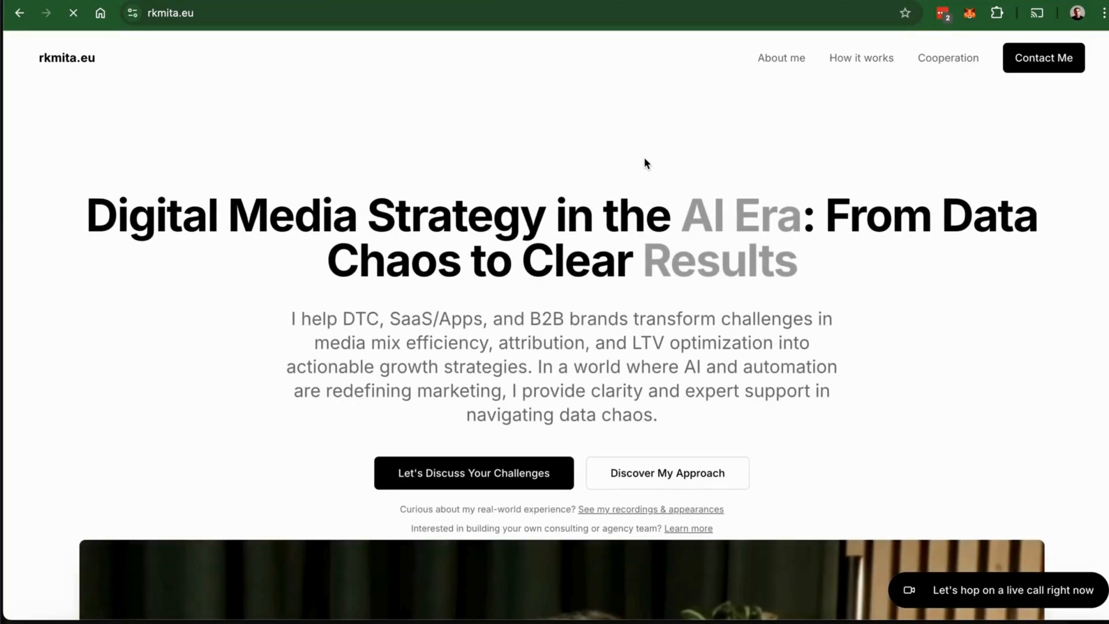
scroll(810, 217, down, 20)
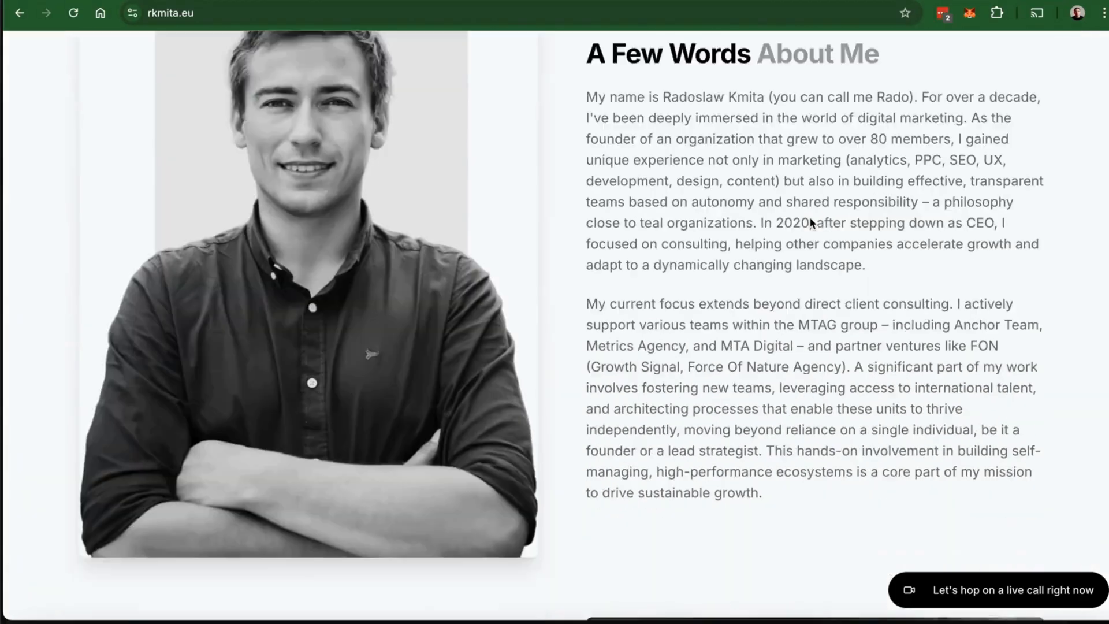
scroll(810, 219, down, 20)
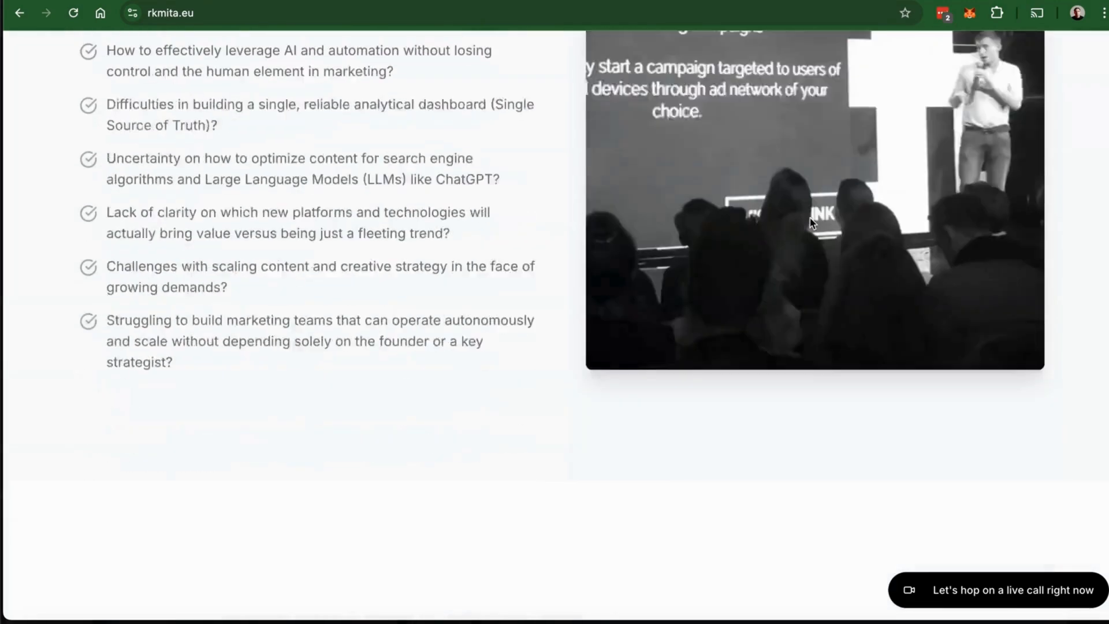
scroll(810, 219, down, 20)
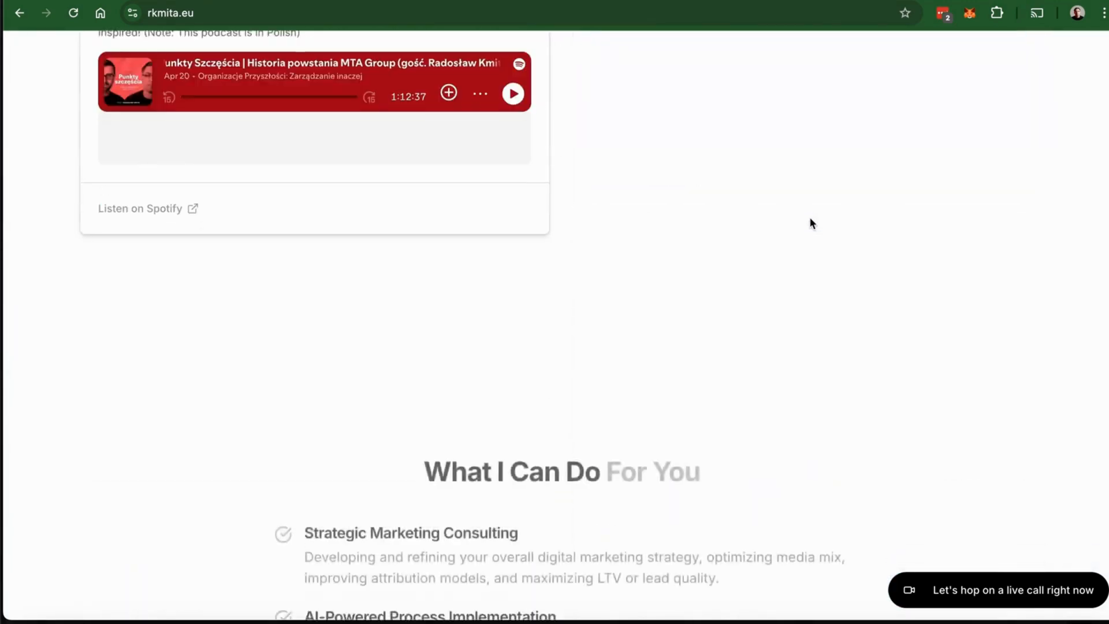
Scroll through the rest of the rkmita.eu site and back to the top
scroll(809, 222, up, 6)
scroll(809, 222, down, 20)
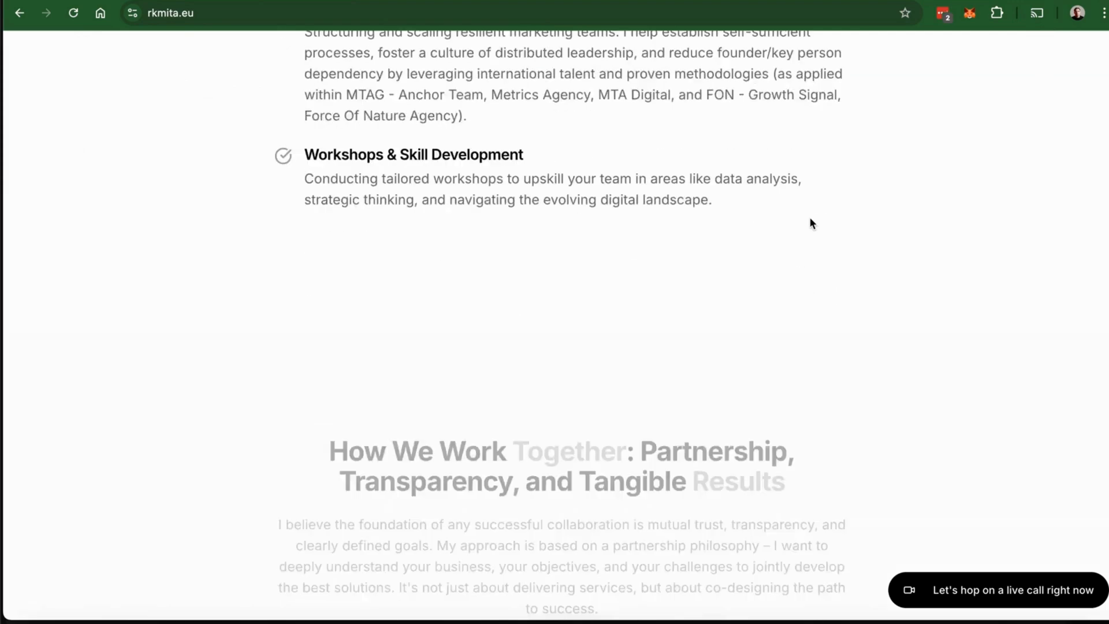
scroll(809, 223, down, 10)
scroll(797, 223, down, 3)
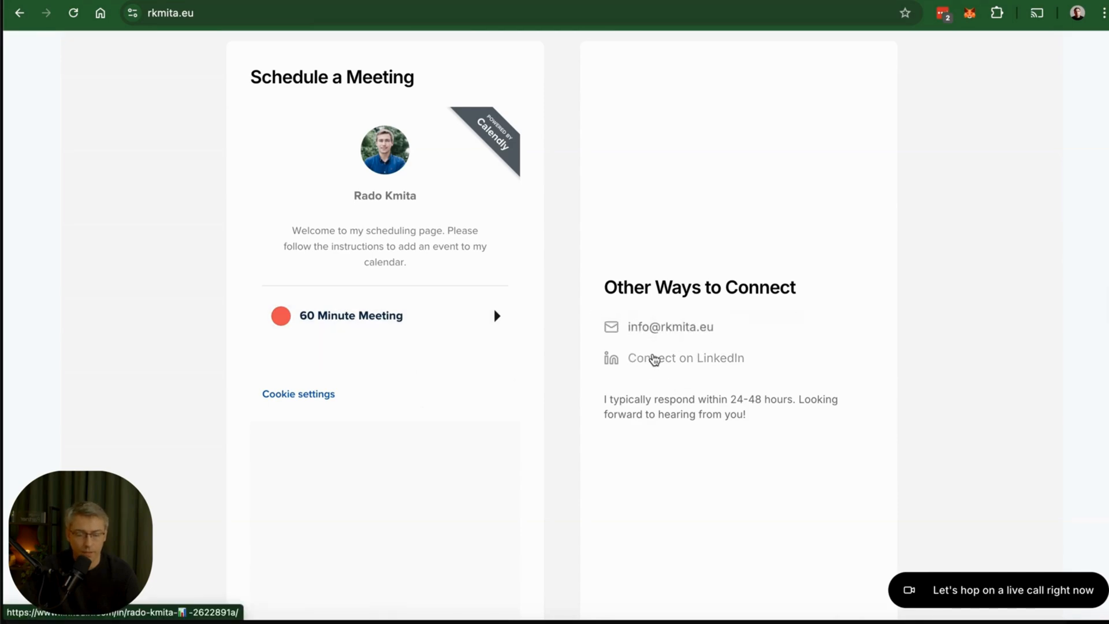
scroll(648, 363, down, 5)
scroll(649, 363, down, 10)
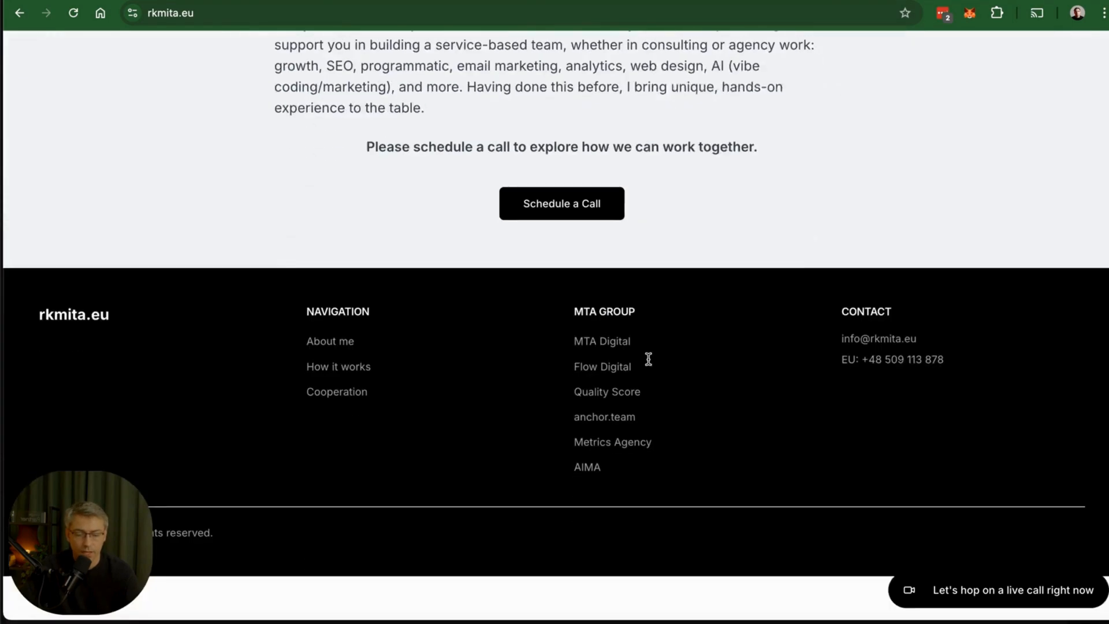
scroll(648, 362, up, 15)
scroll(648, 363, up, 20)
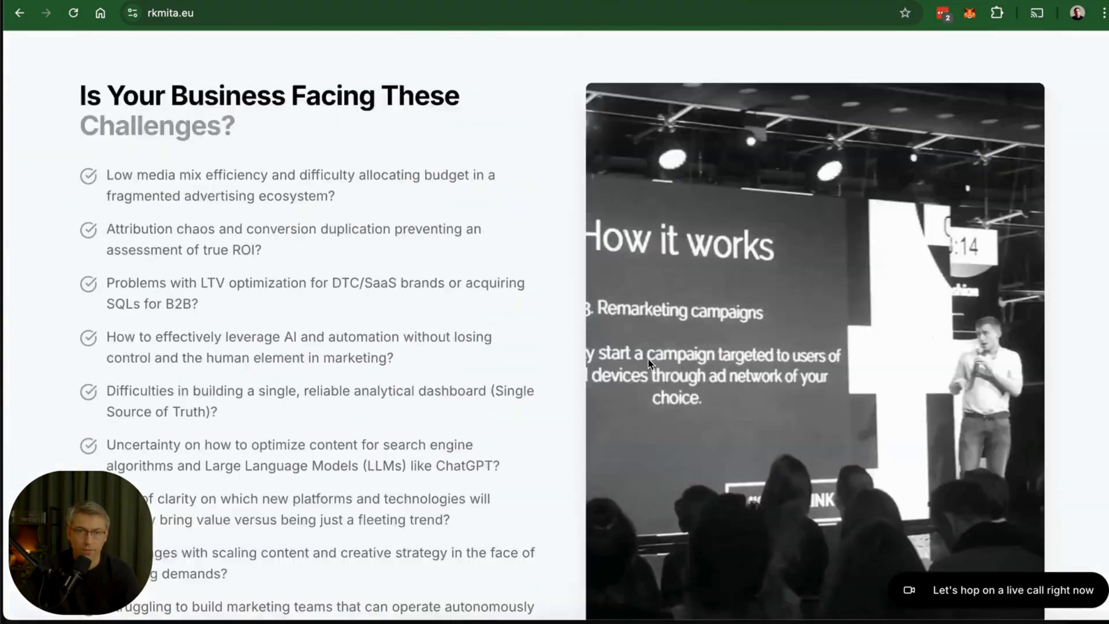
scroll(648, 360, up, 10)
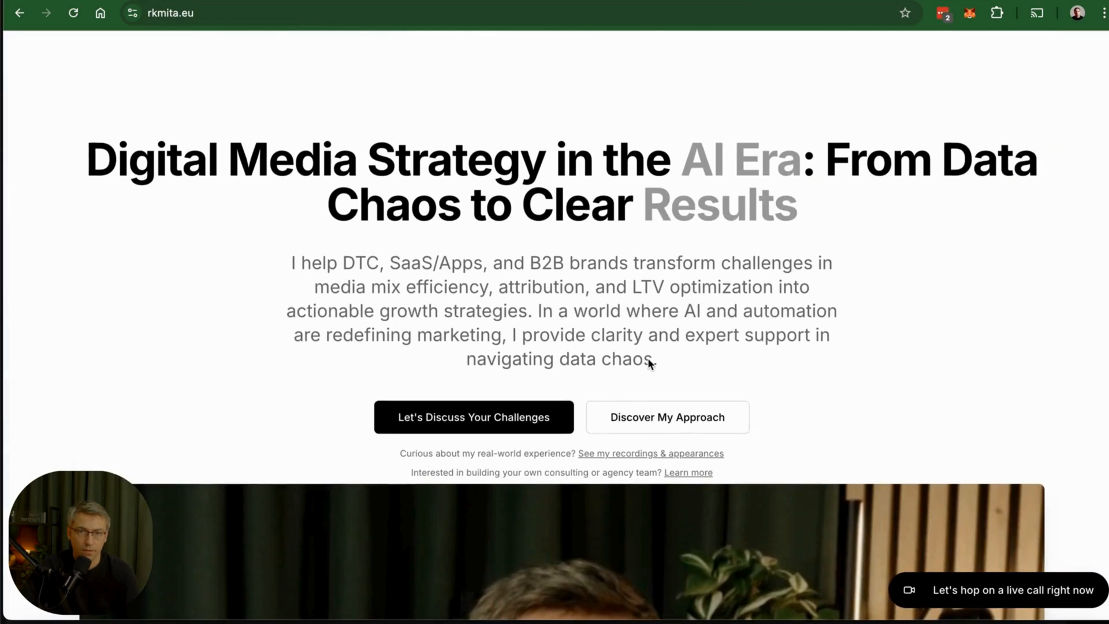